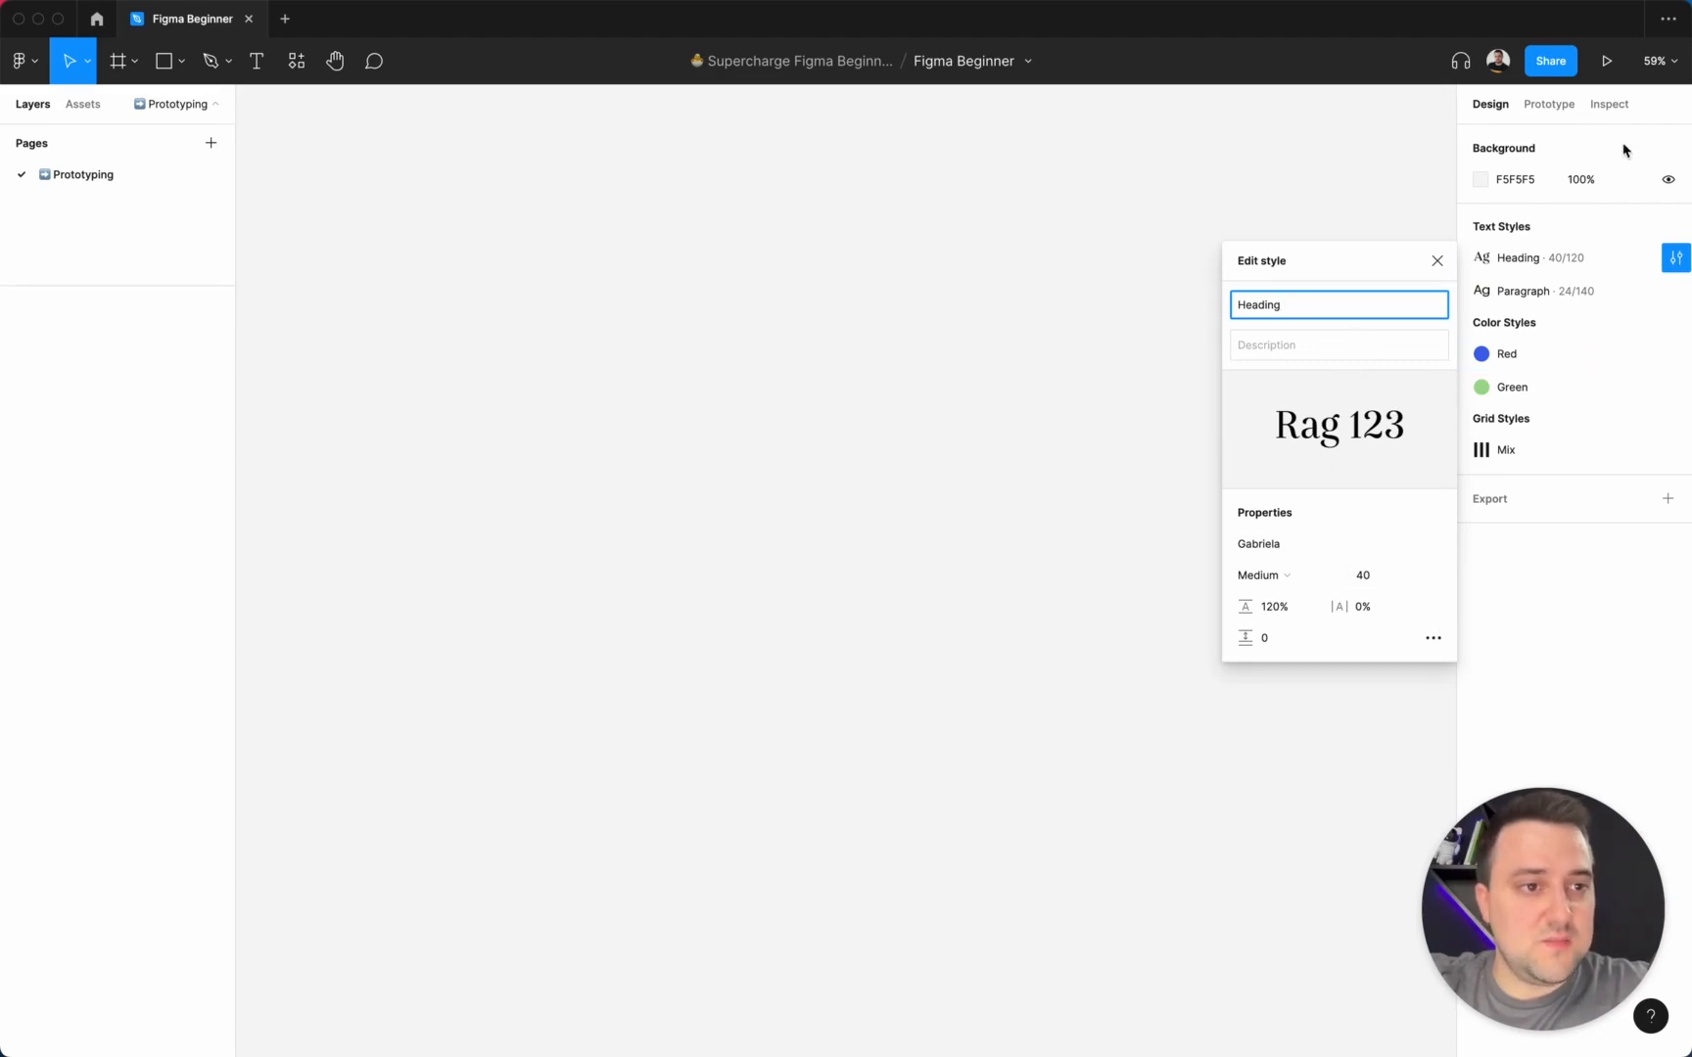
Close the Heading style editor and examine the actions available for the Heading and Paragraph text styles.
{"action": "left_click", "coordinate": [1436, 261]}
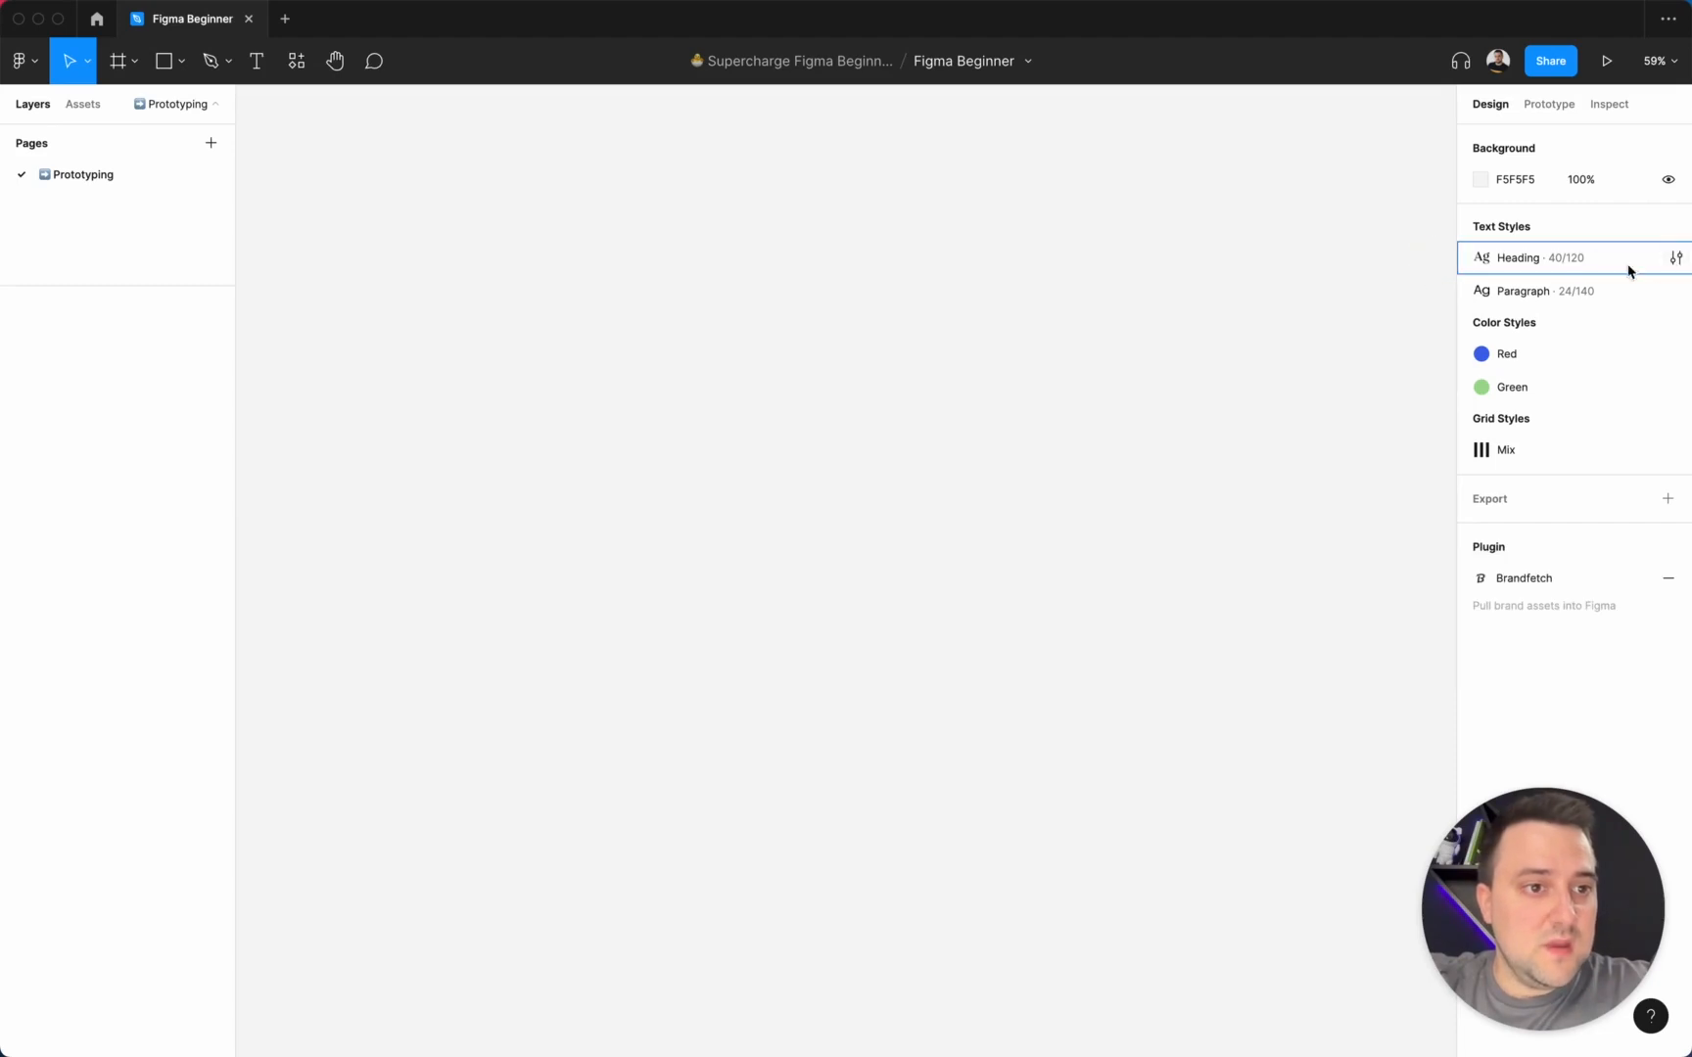
{"action": "right_click", "coordinate": [1578, 264]}
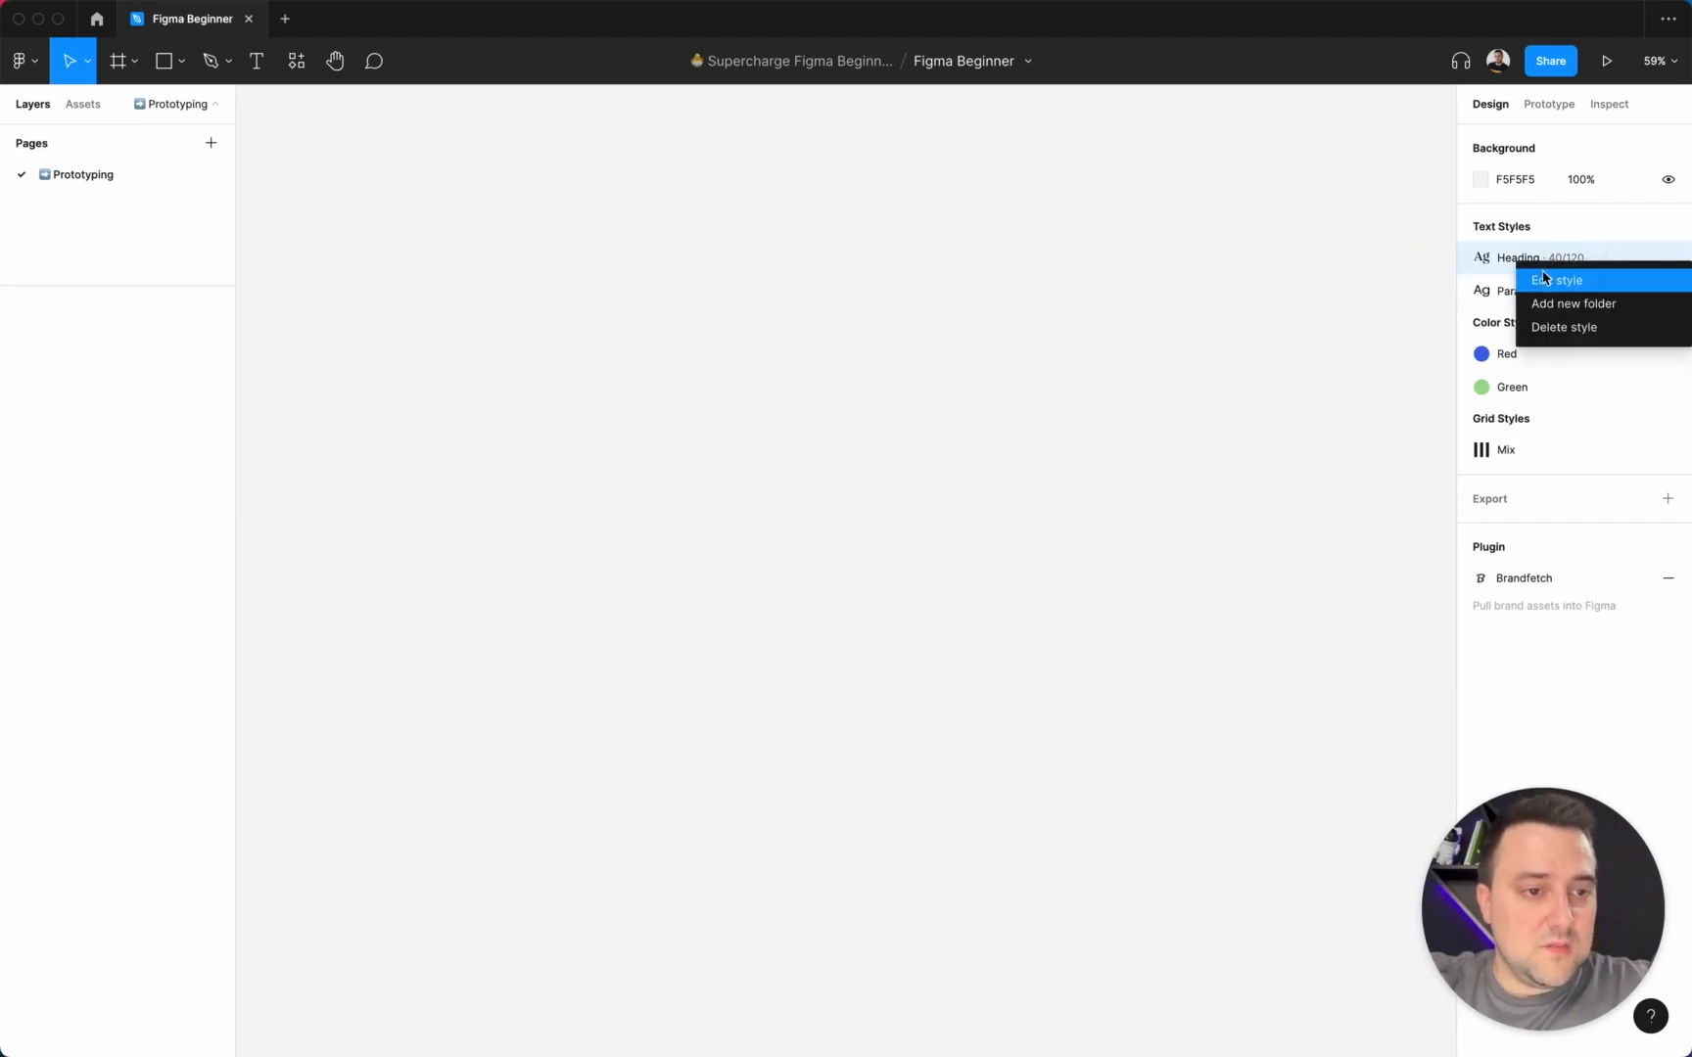
{"action": "left_click", "coordinate": [1514, 271]}
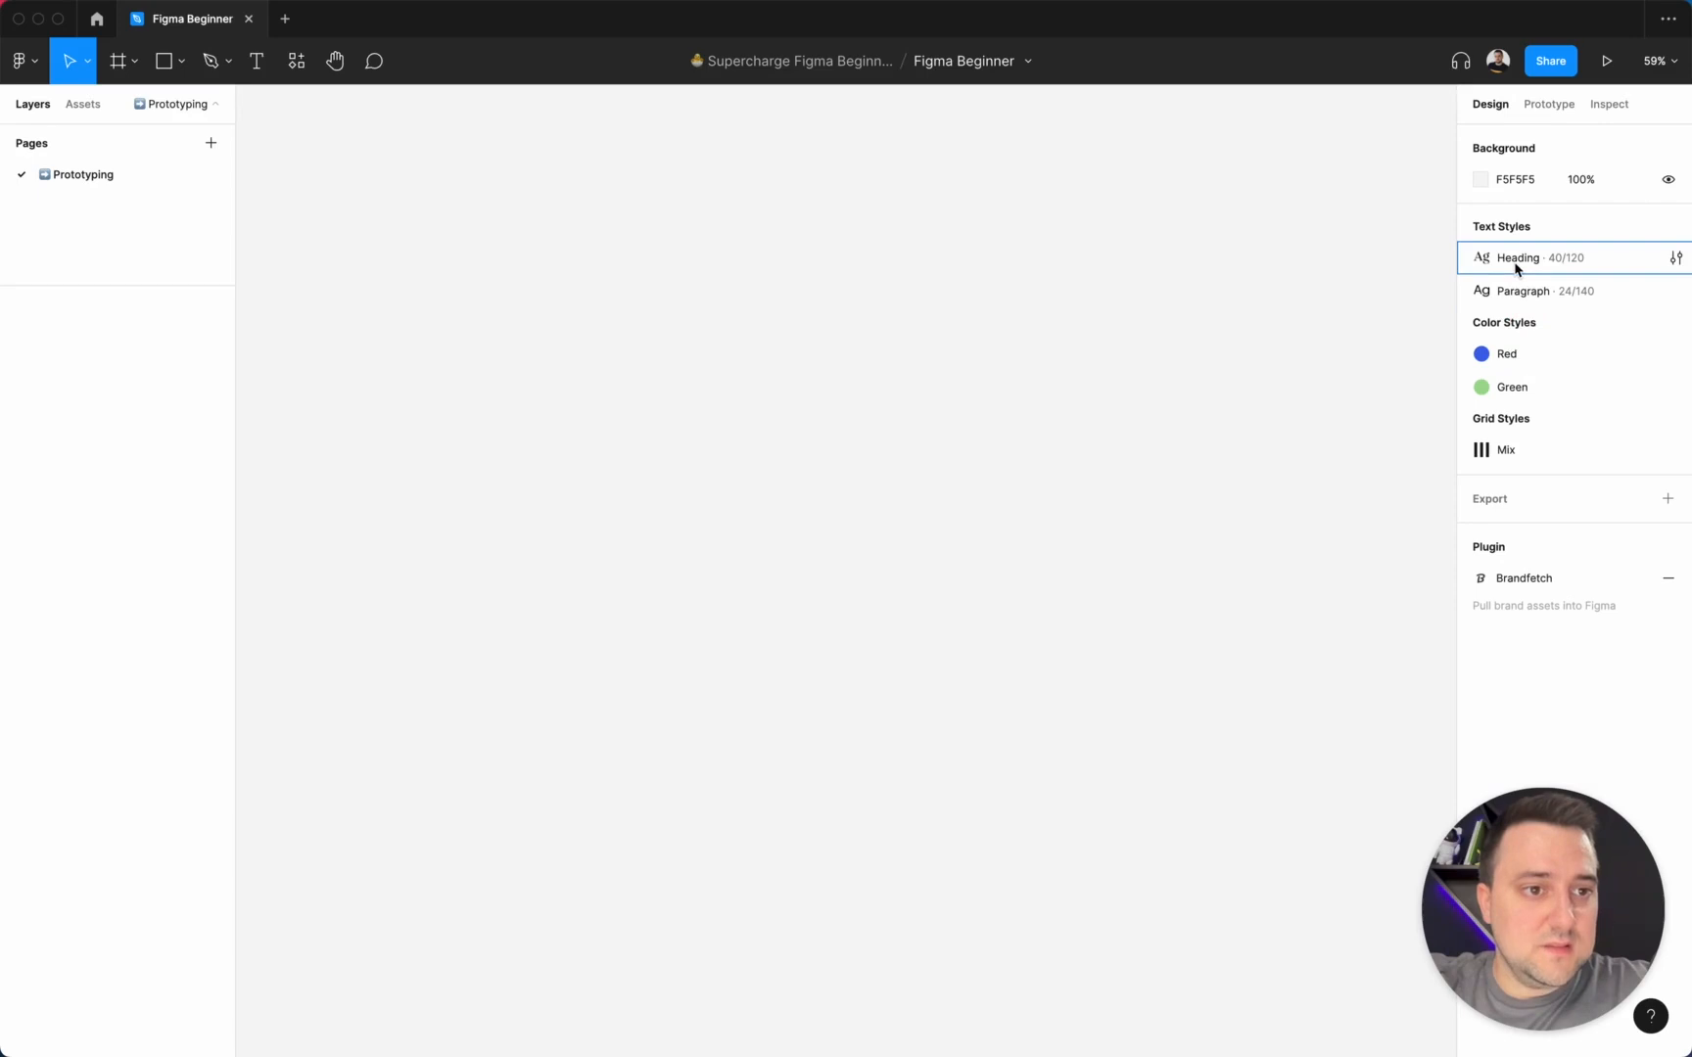
{"action": "right_click", "coordinate": [1512, 262]}
{"action": "key", "text": "Escape"}
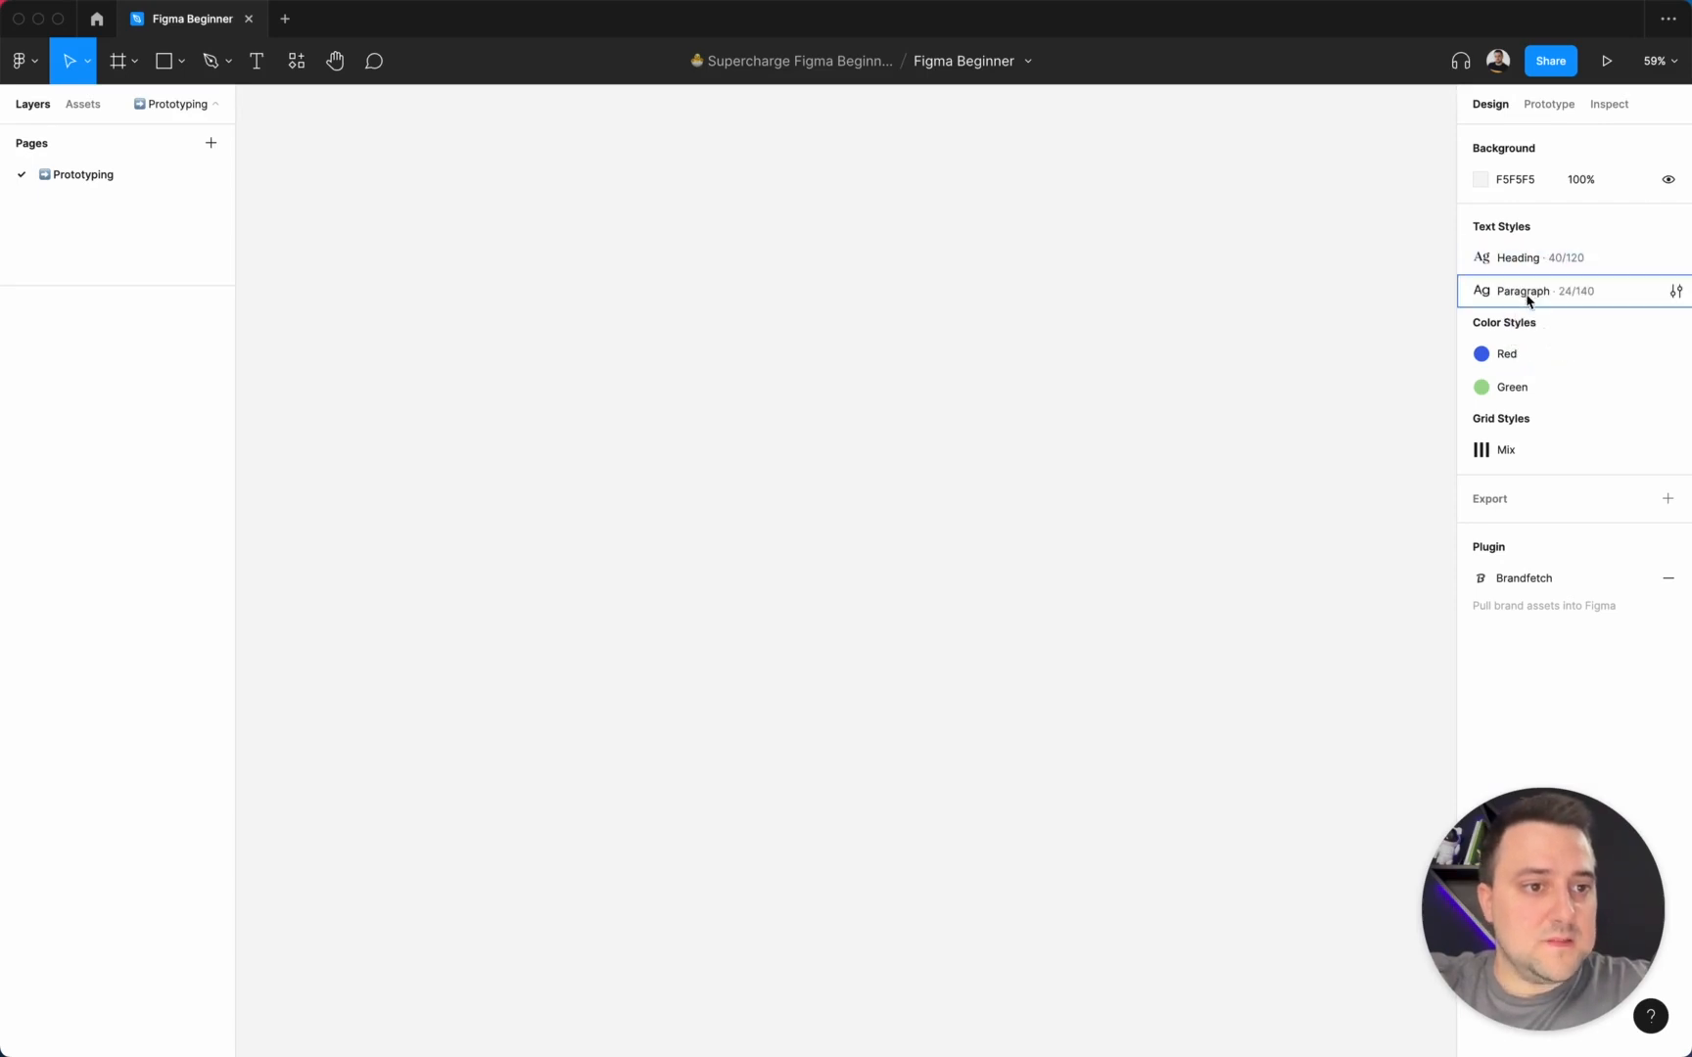
{"action": "right_click", "coordinate": [1523, 291]}
{"action": "left_click", "coordinate": [1516, 363]}
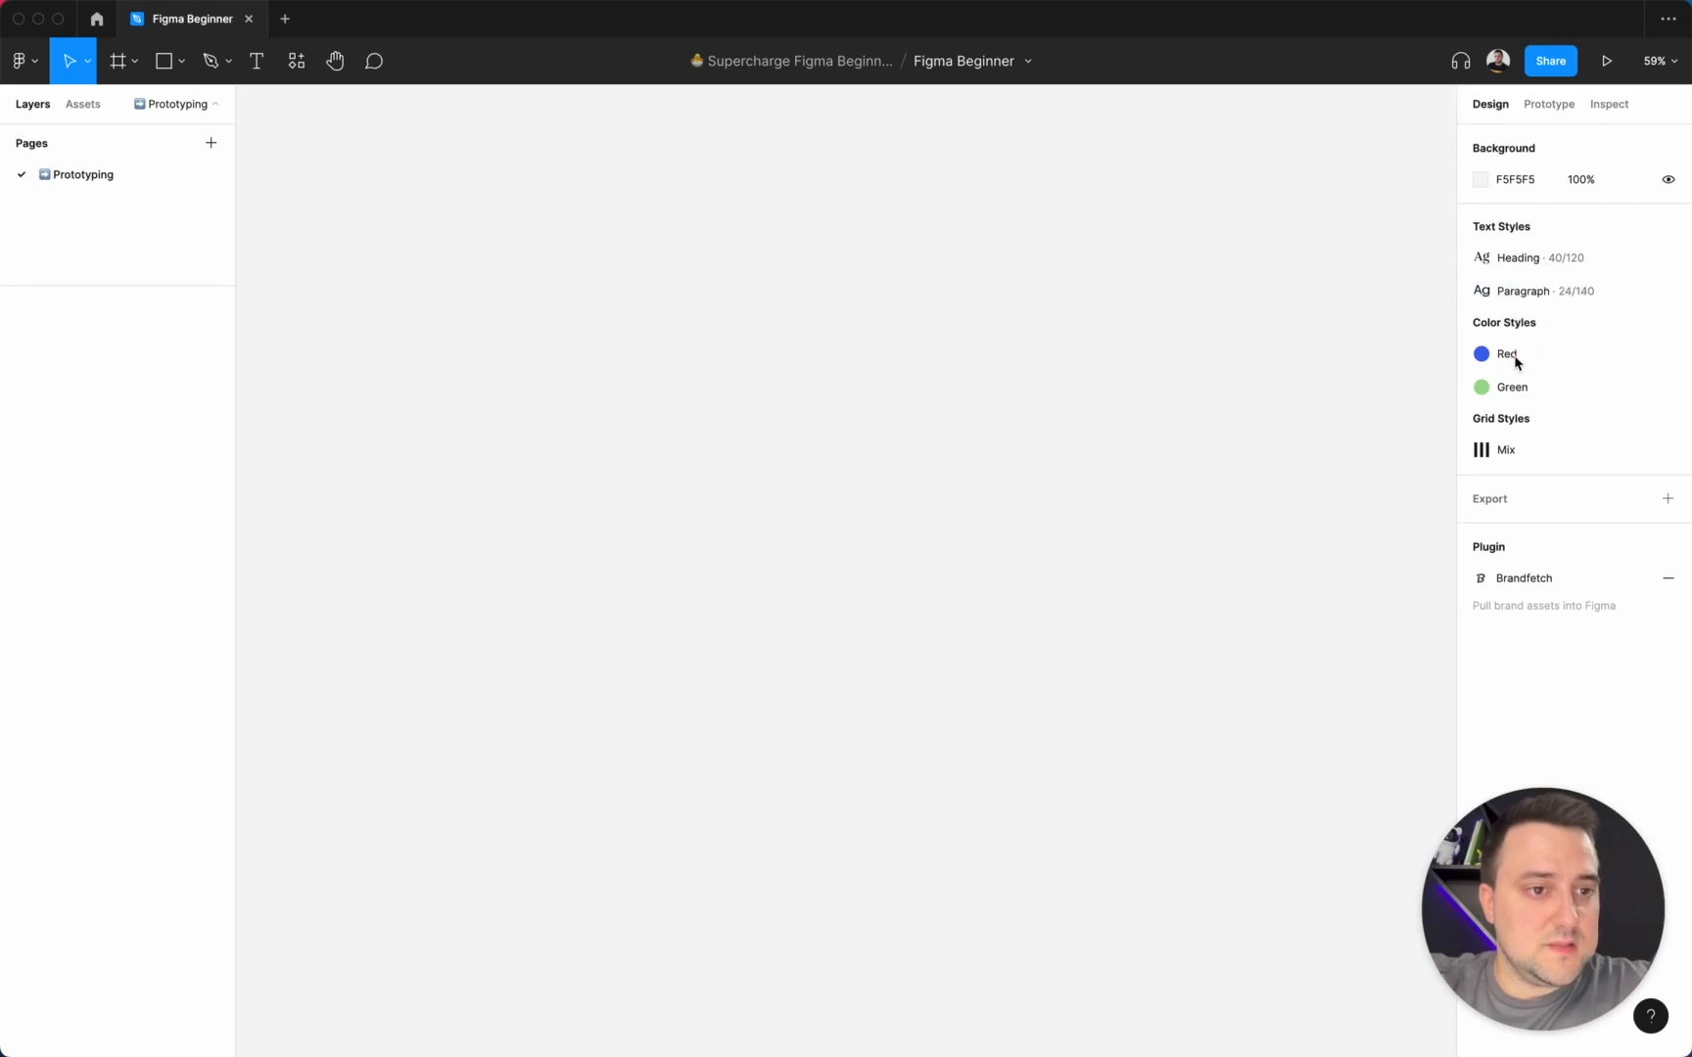
{"action": "left_click", "coordinate": [1351, 342]}
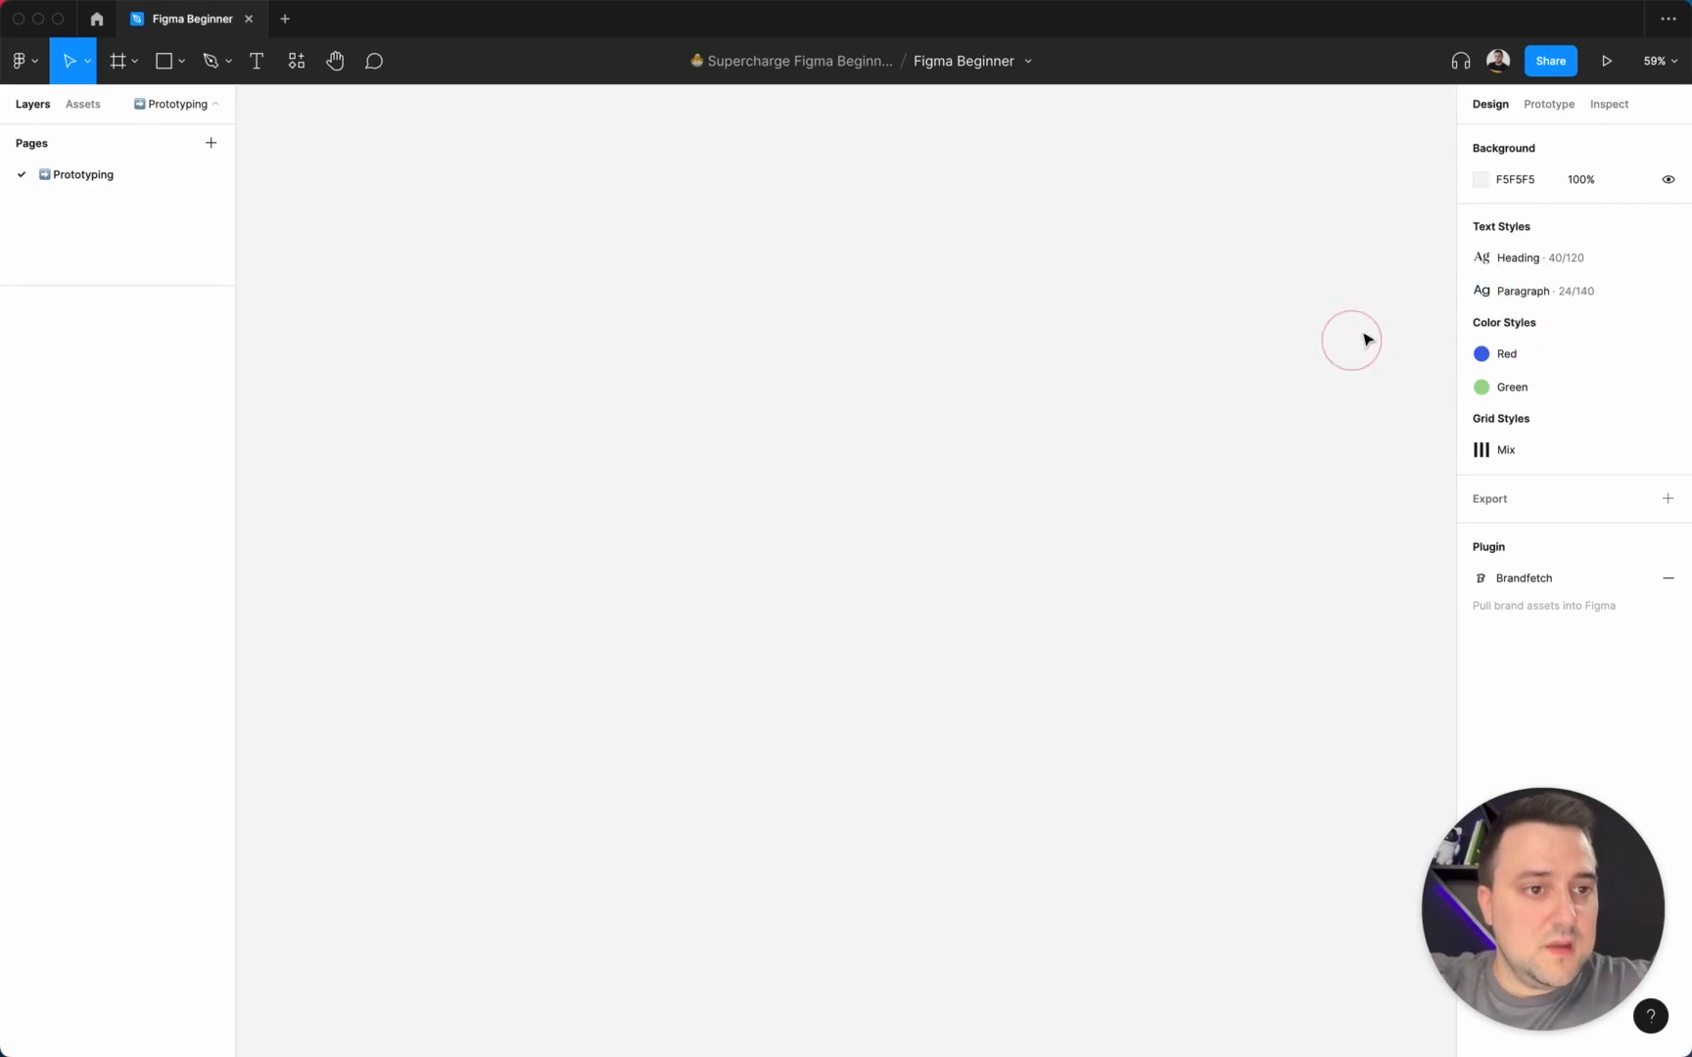
{"action": "right_click", "coordinate": [1576, 297]}
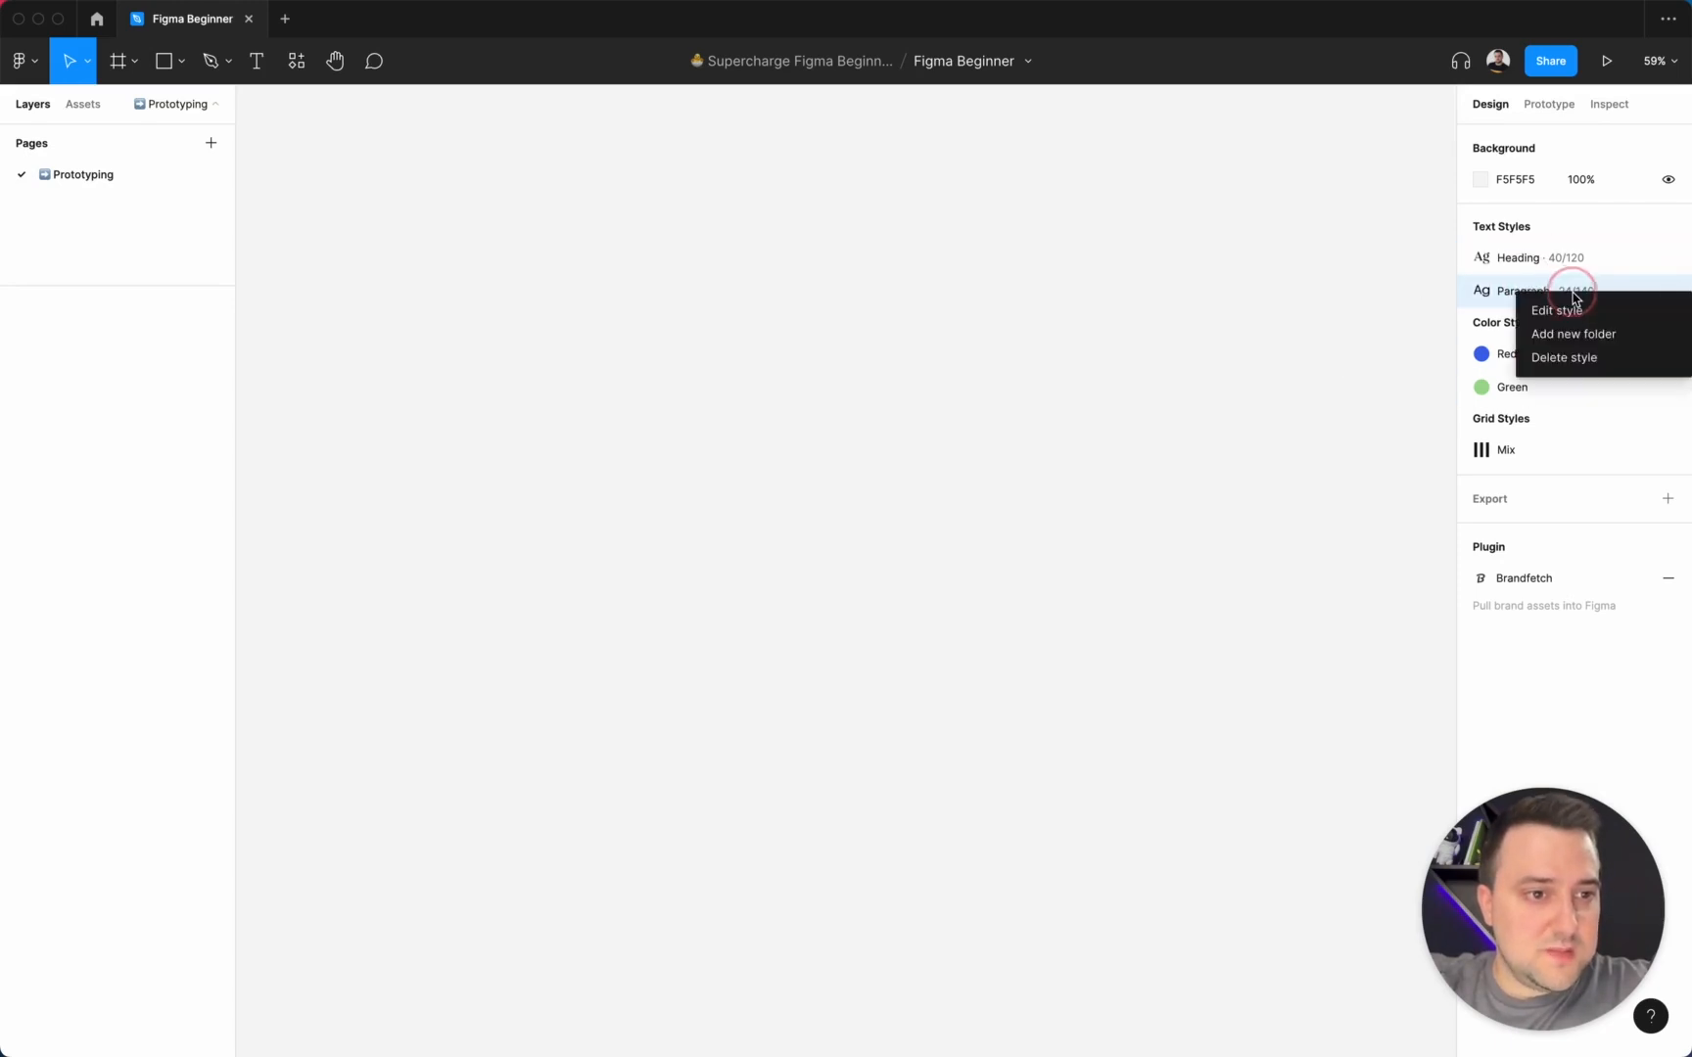
{"action": "left_click", "coordinate": [1568, 361]}
{"action": "left_click", "coordinate": [1317, 284]}
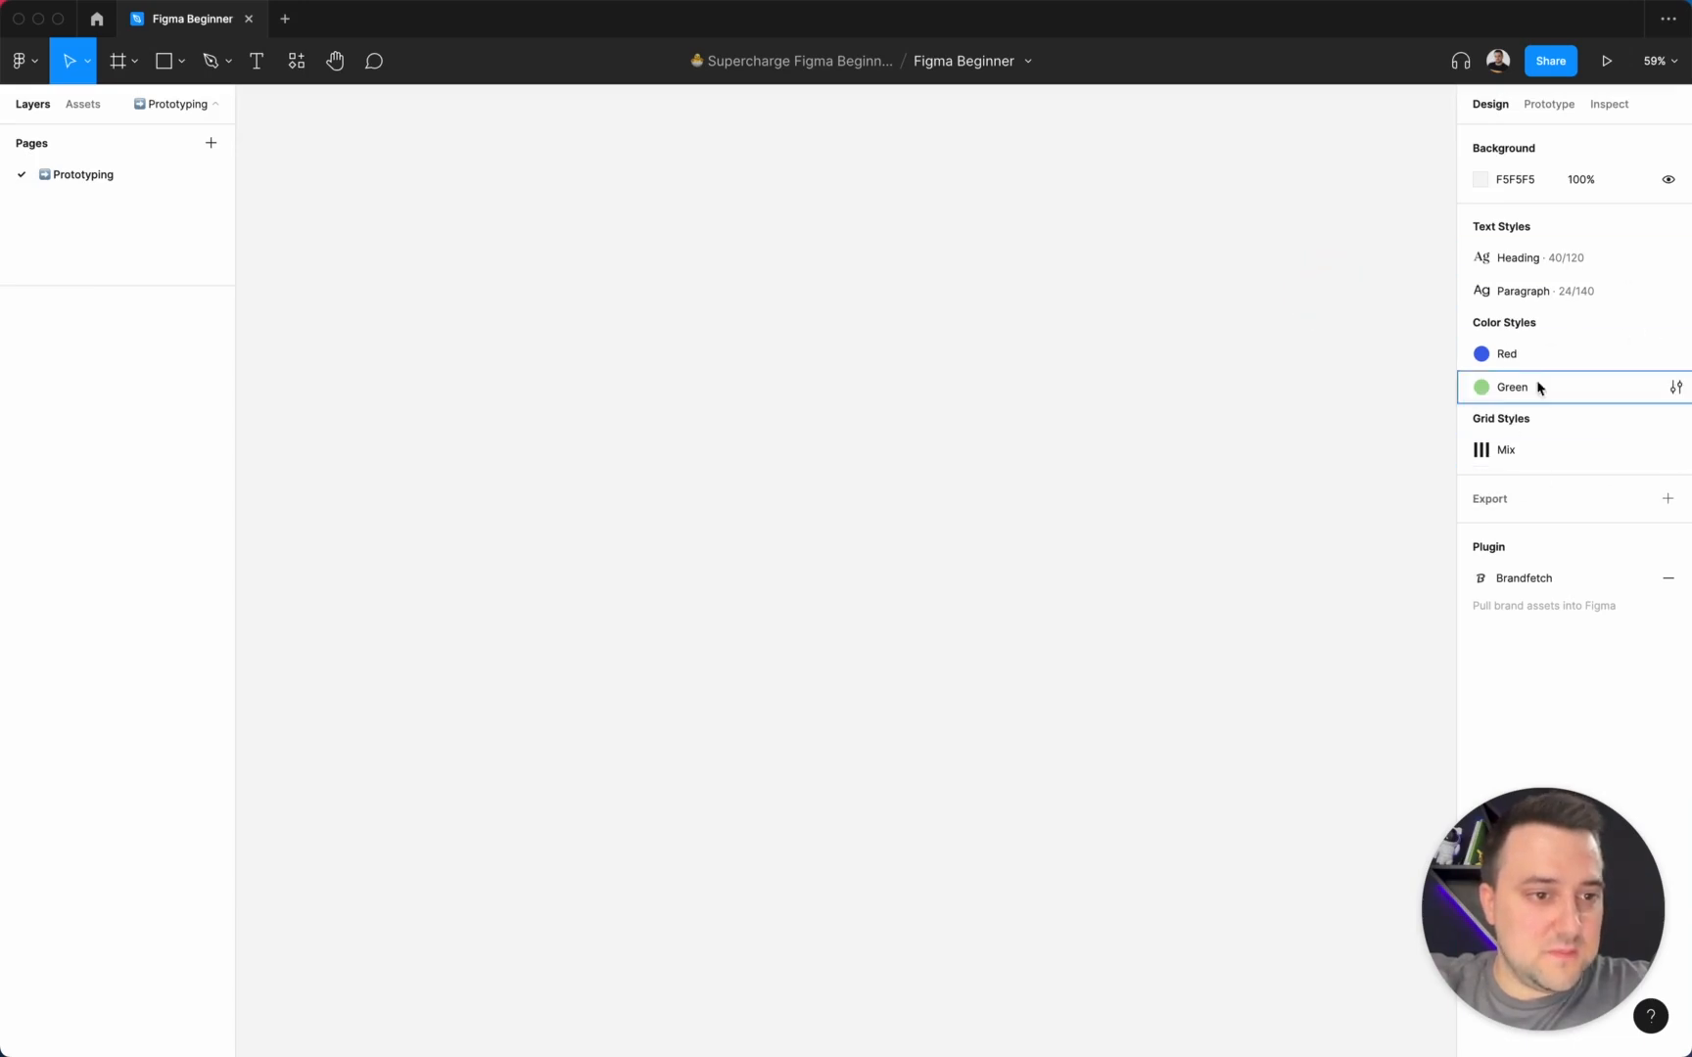
Remove the Brandfetch plugin entry and set the canvas background color to grey A3A3A3.
{"action": "left_click", "coordinate": [1667, 578]}
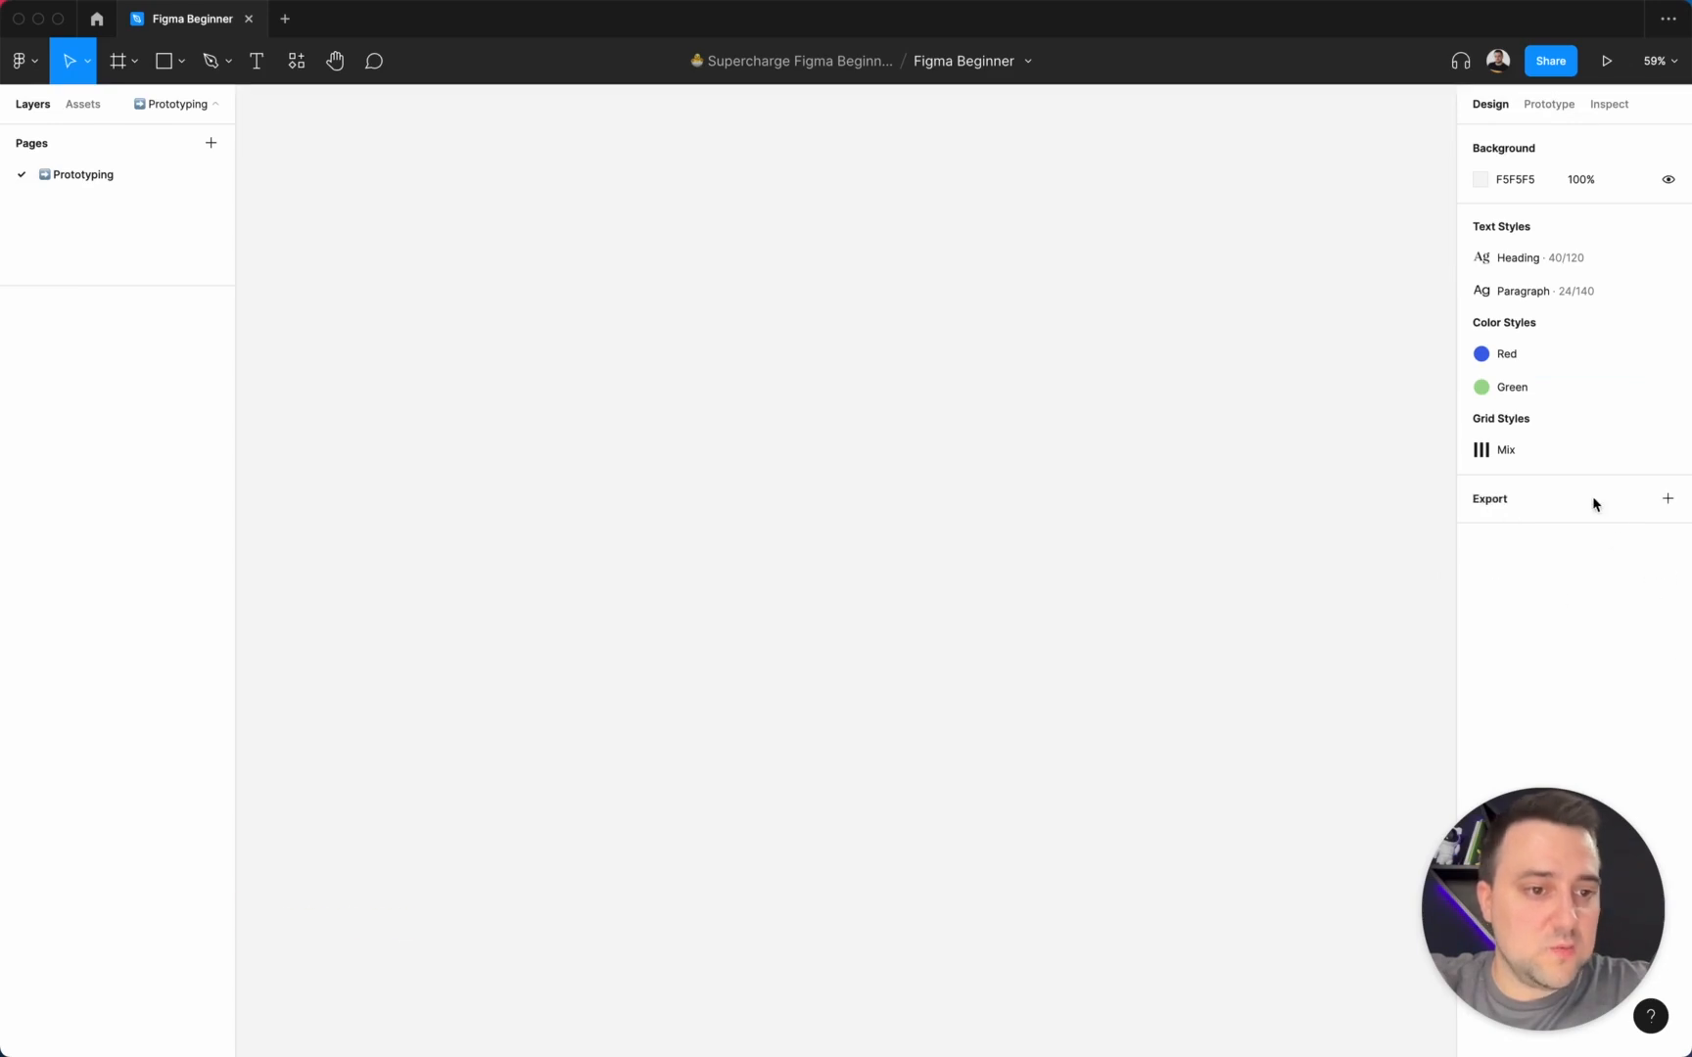
{"action": "left_click", "coordinate": [1484, 186]}
{"action": "left_click_drag", "start_coordinate": [1341, 245], "coordinate": [1166, 302]}
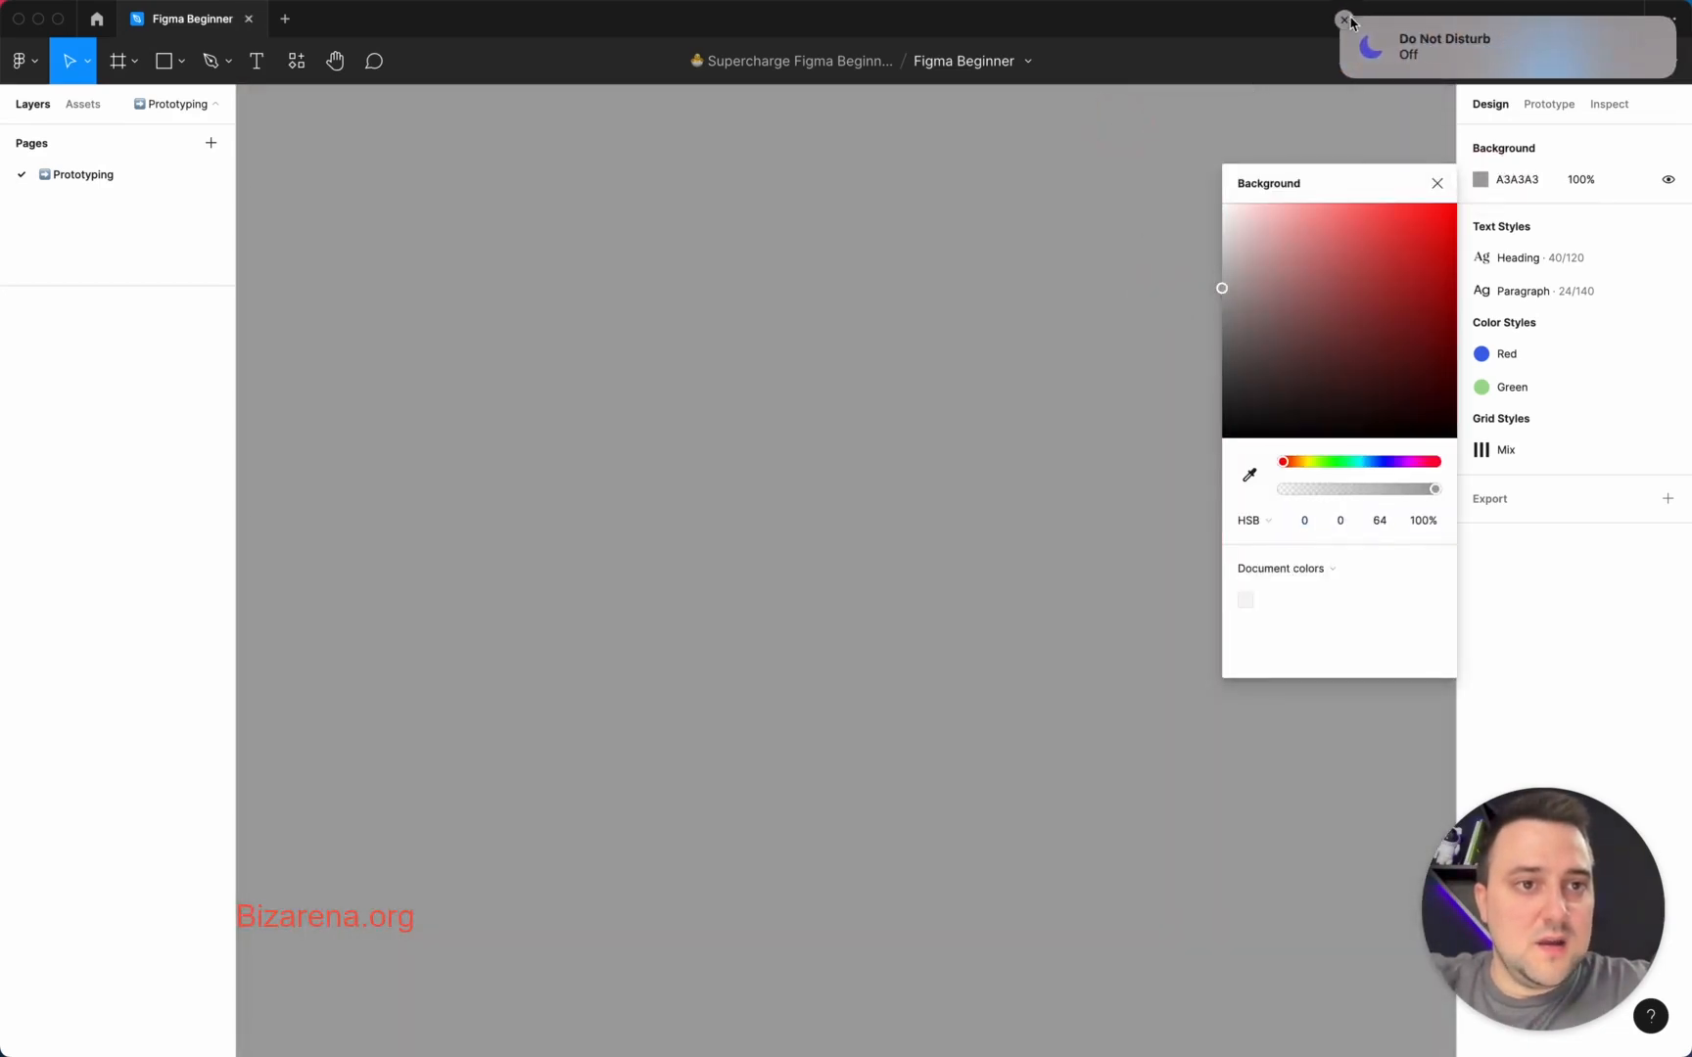
{"action": "left_click", "coordinate": [1433, 184]}
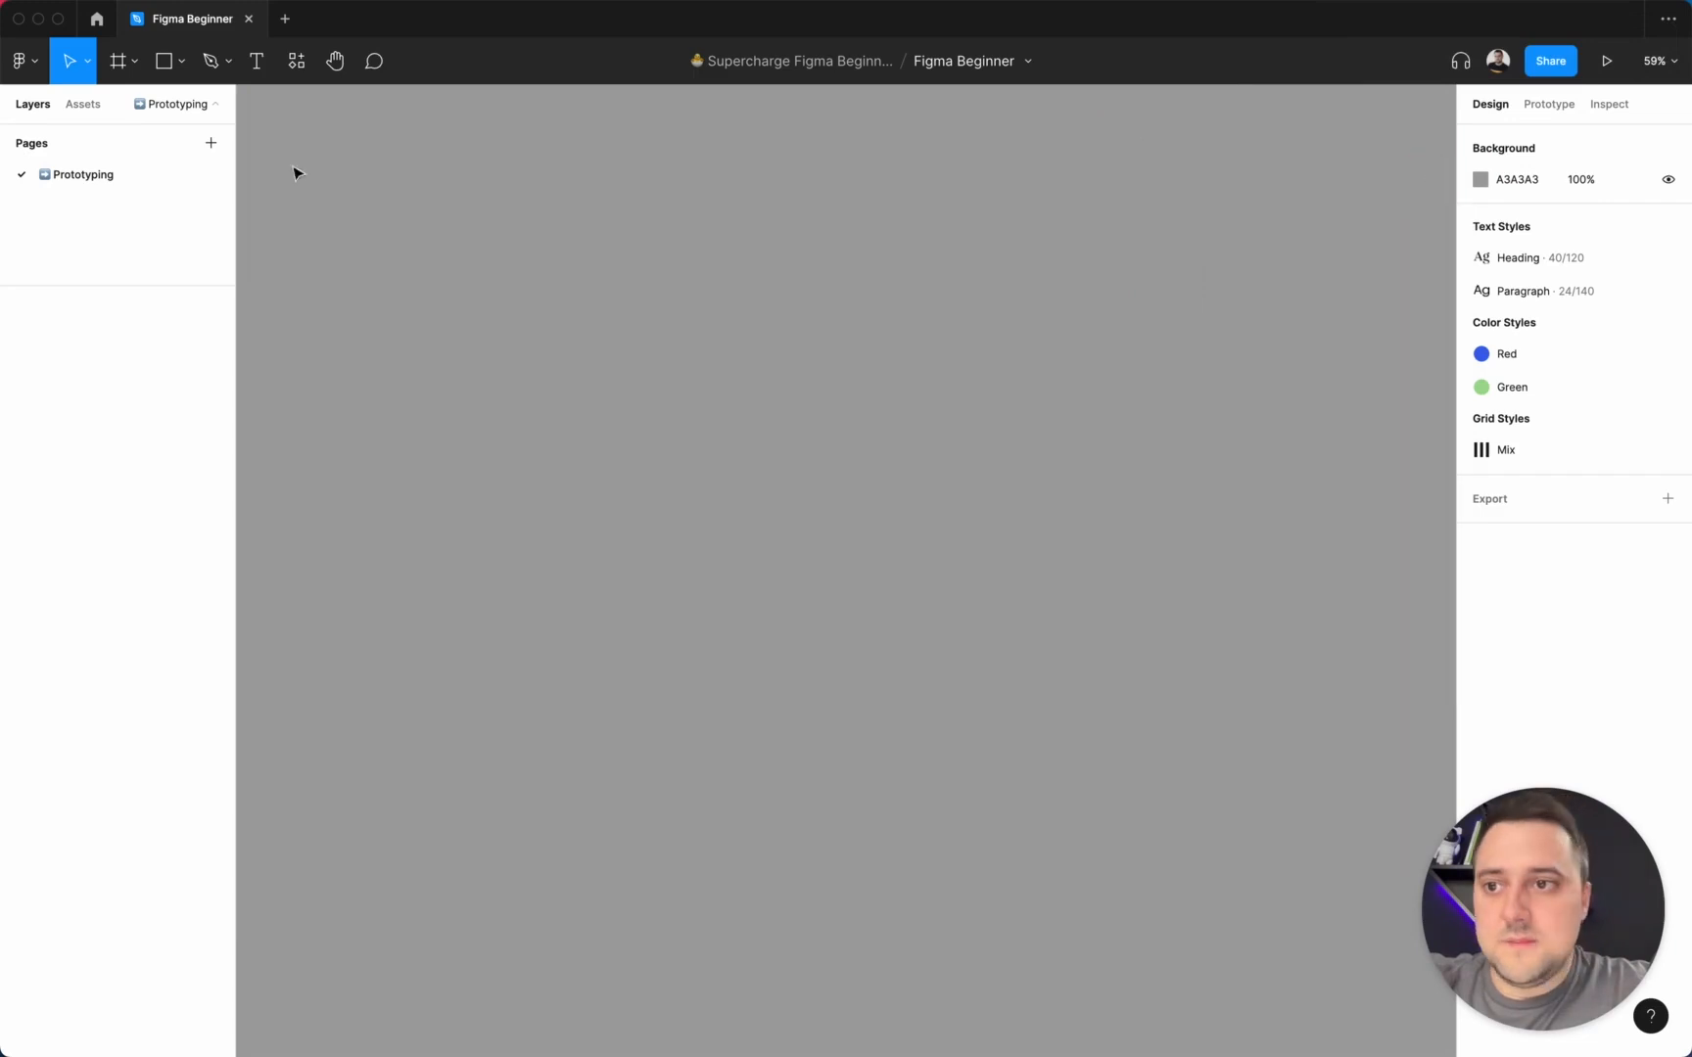
Examine the commands in the main menu's File, Edit, Object and Arrange groups.
{"action": "left_click", "coordinate": [21, 61]}
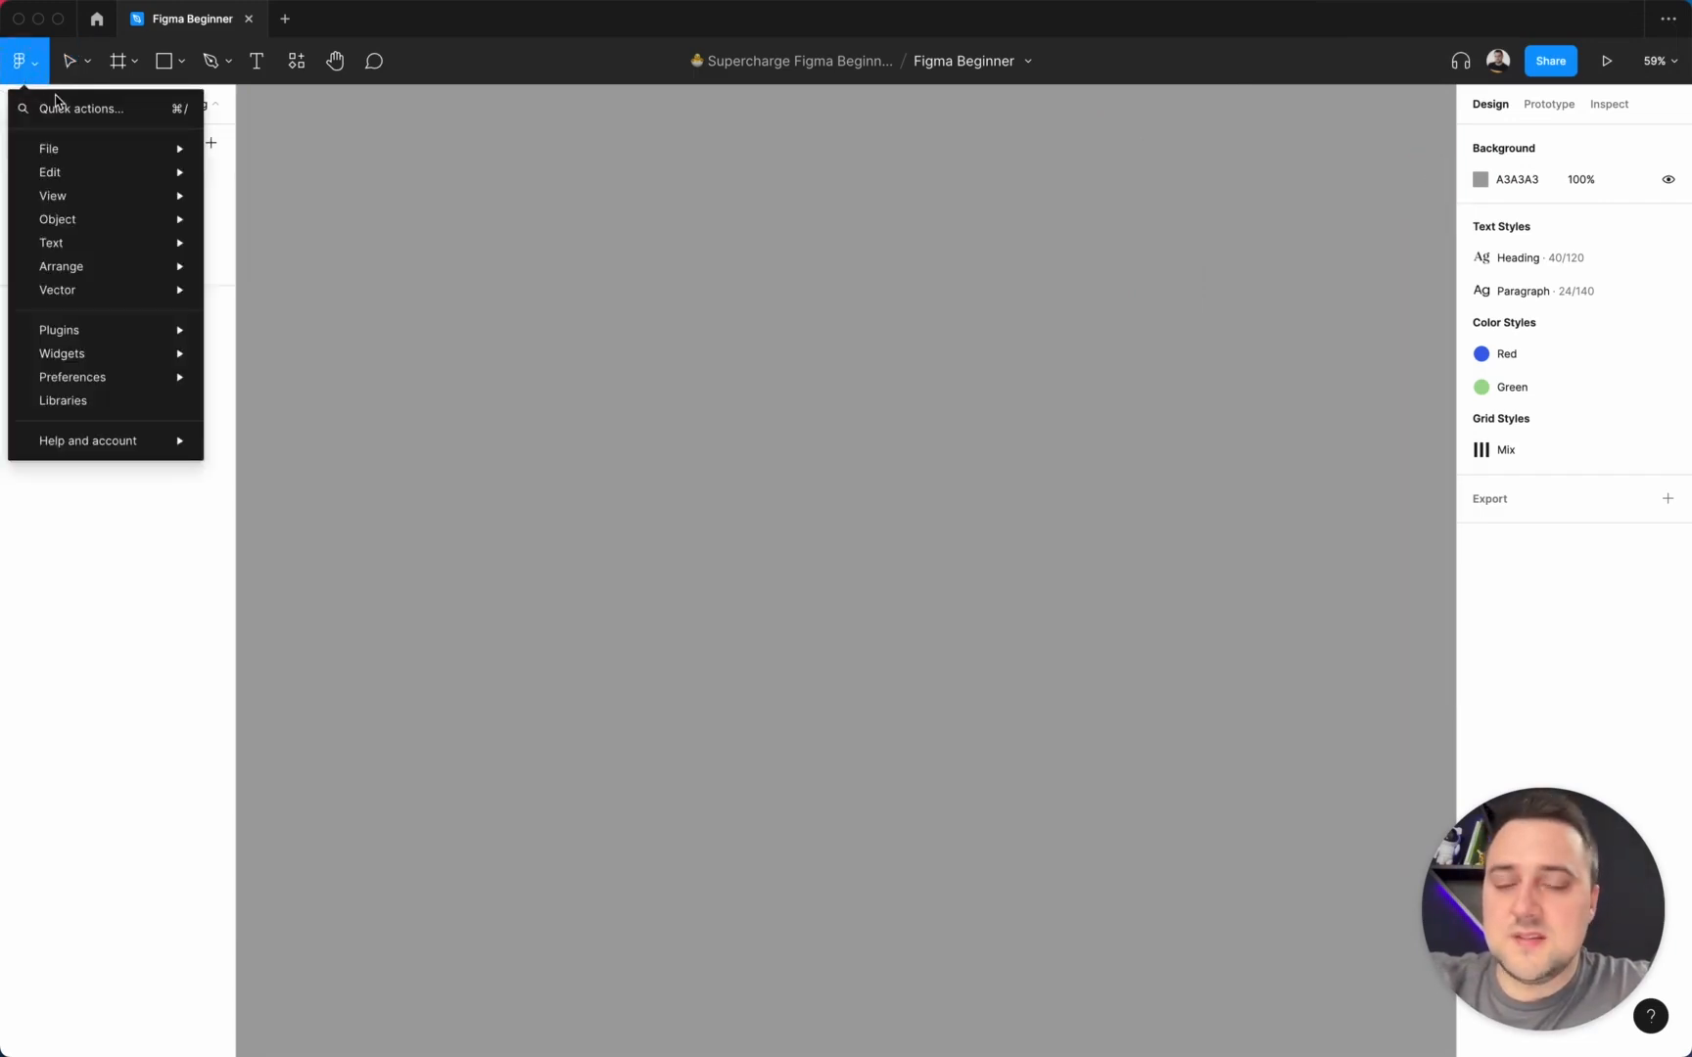
{"action": "left_click", "coordinate": [577, 194]}
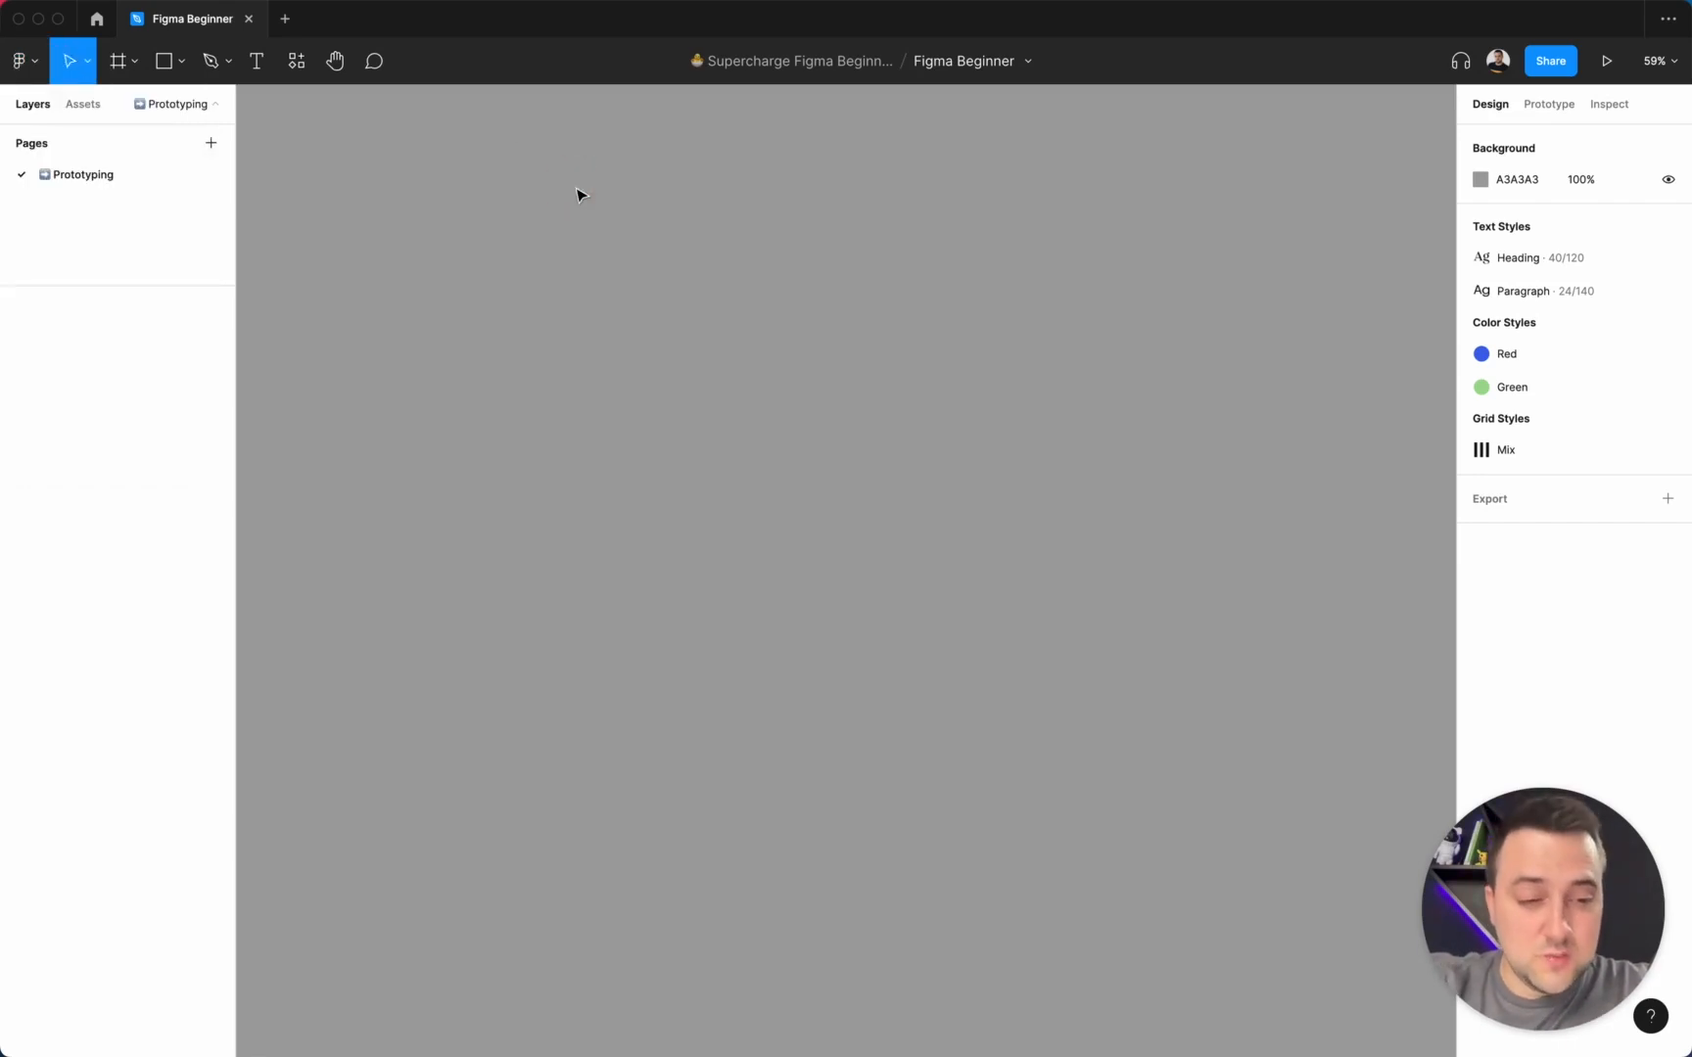
{"action": "left_click", "coordinate": [40, 62]}
{"action": "mouse_move", "coordinate": [67, 181]}
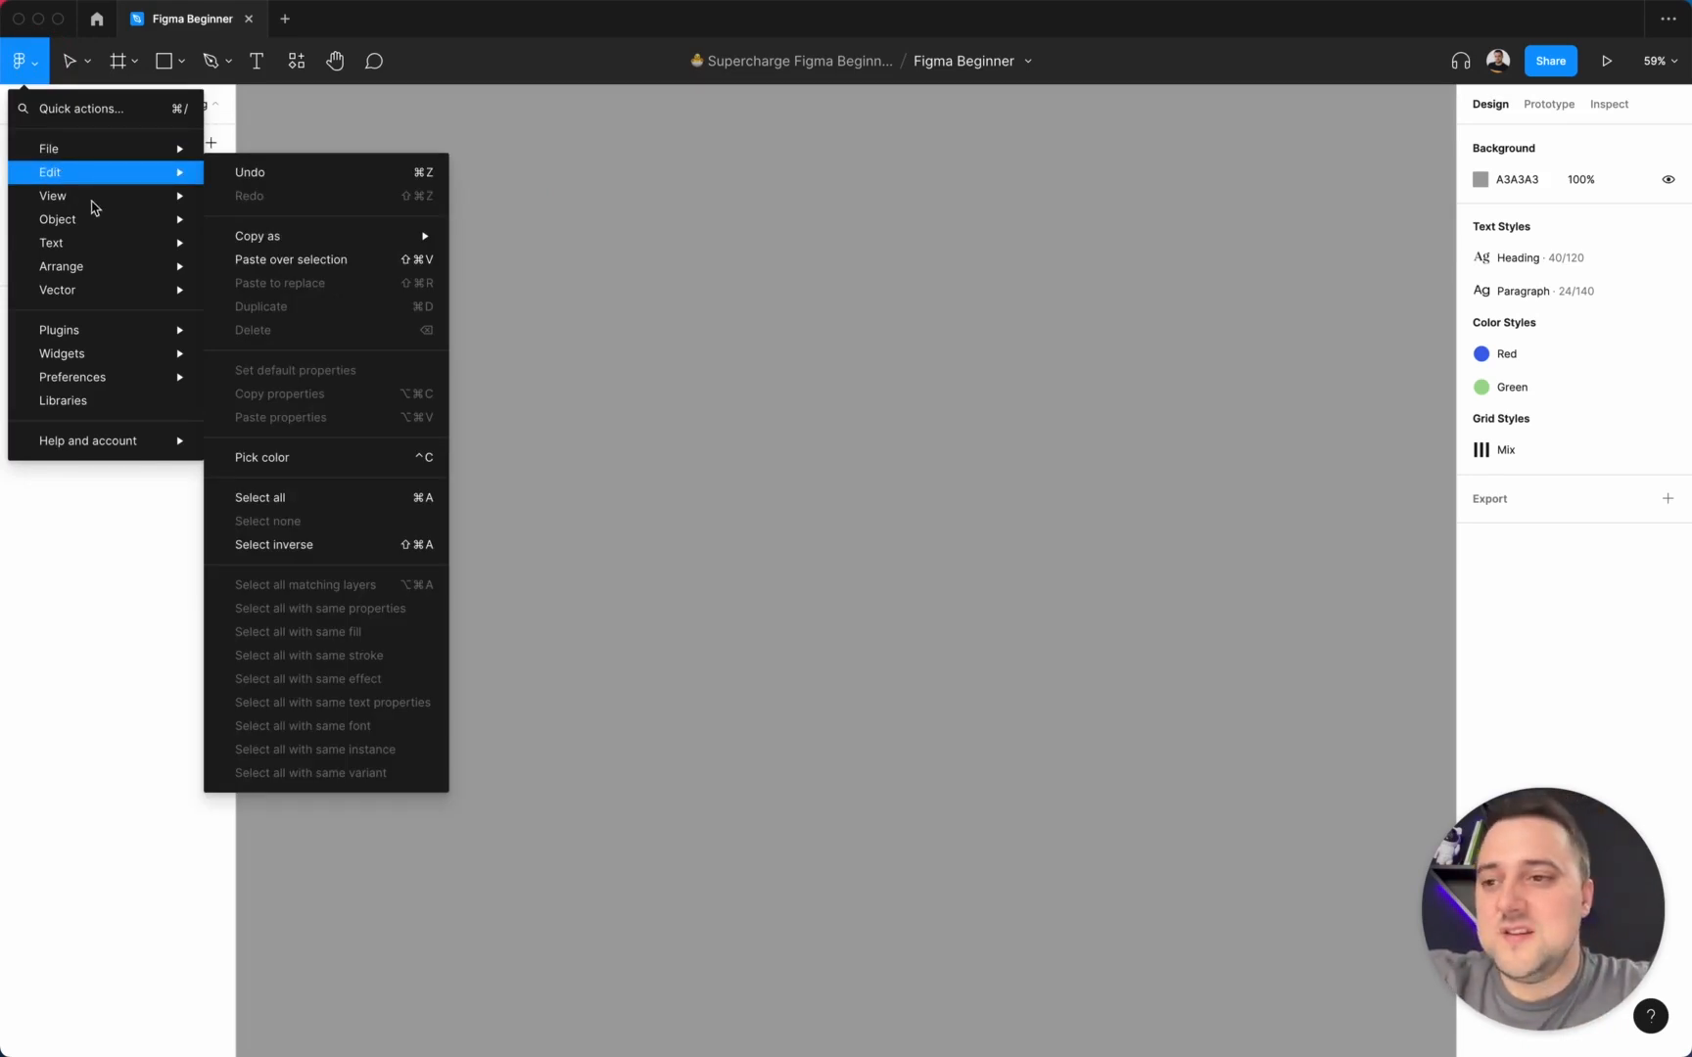
{"action": "mouse_move", "coordinate": [86, 345]}
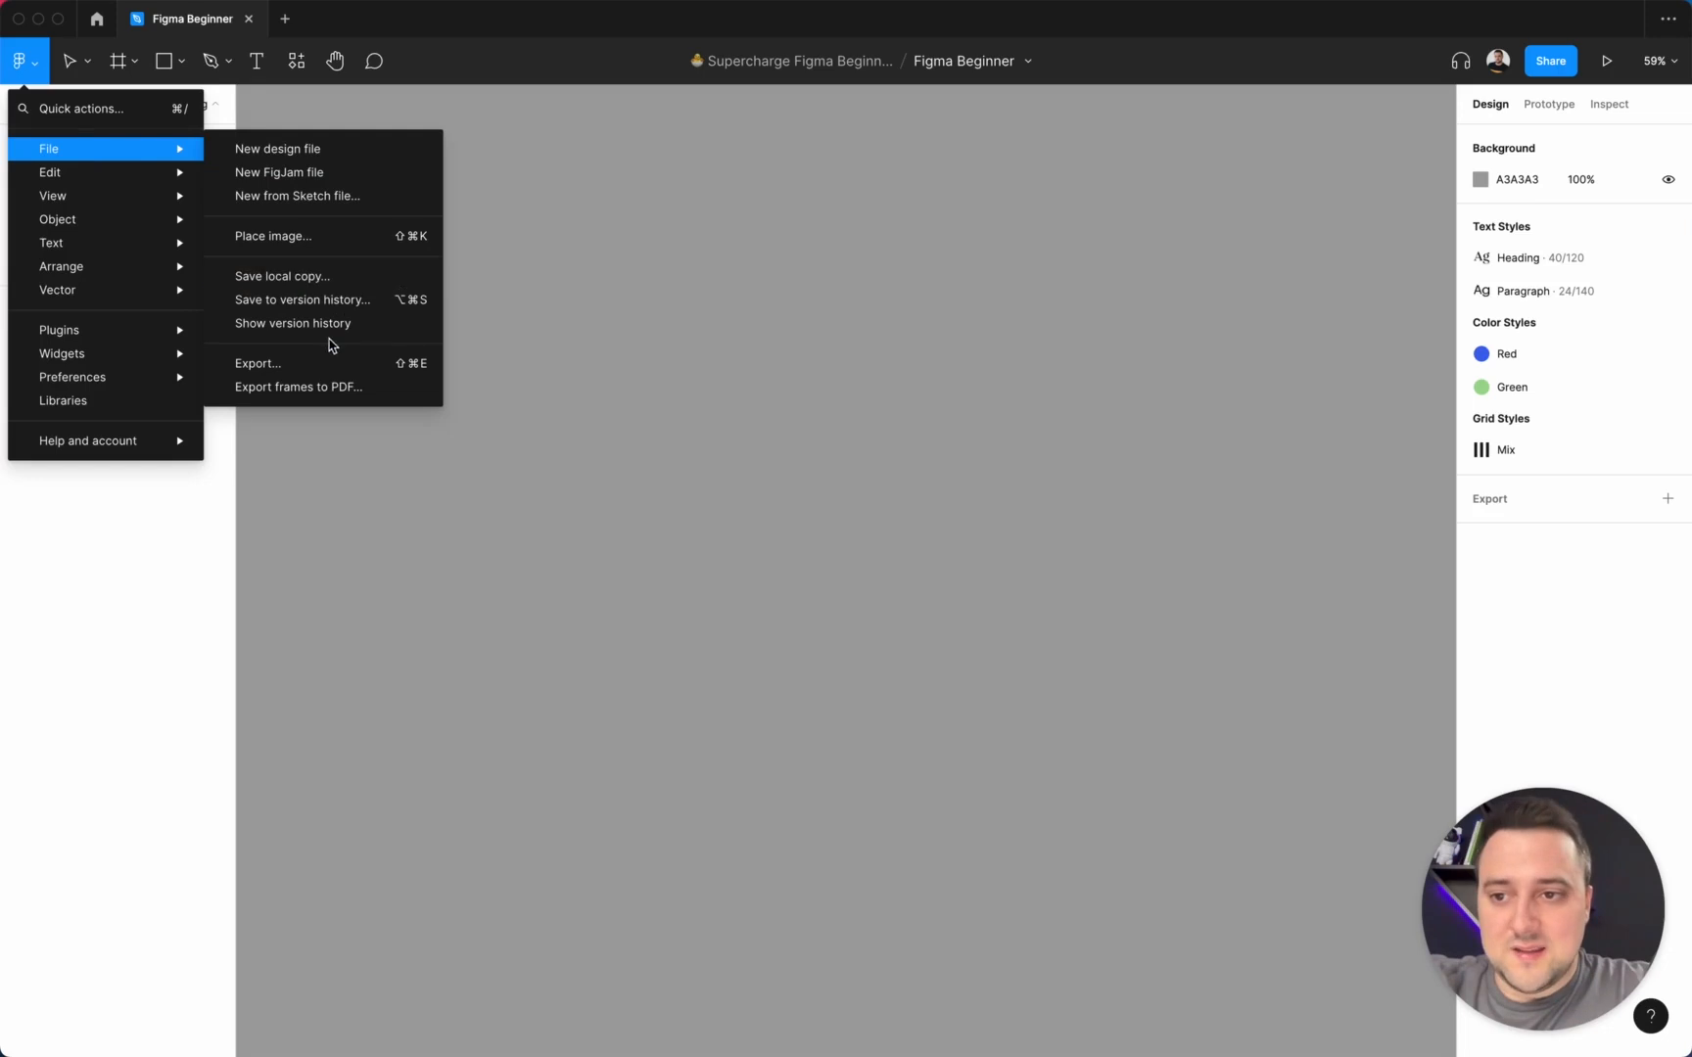
{"action": "mouse_move", "coordinate": [161, 182]}
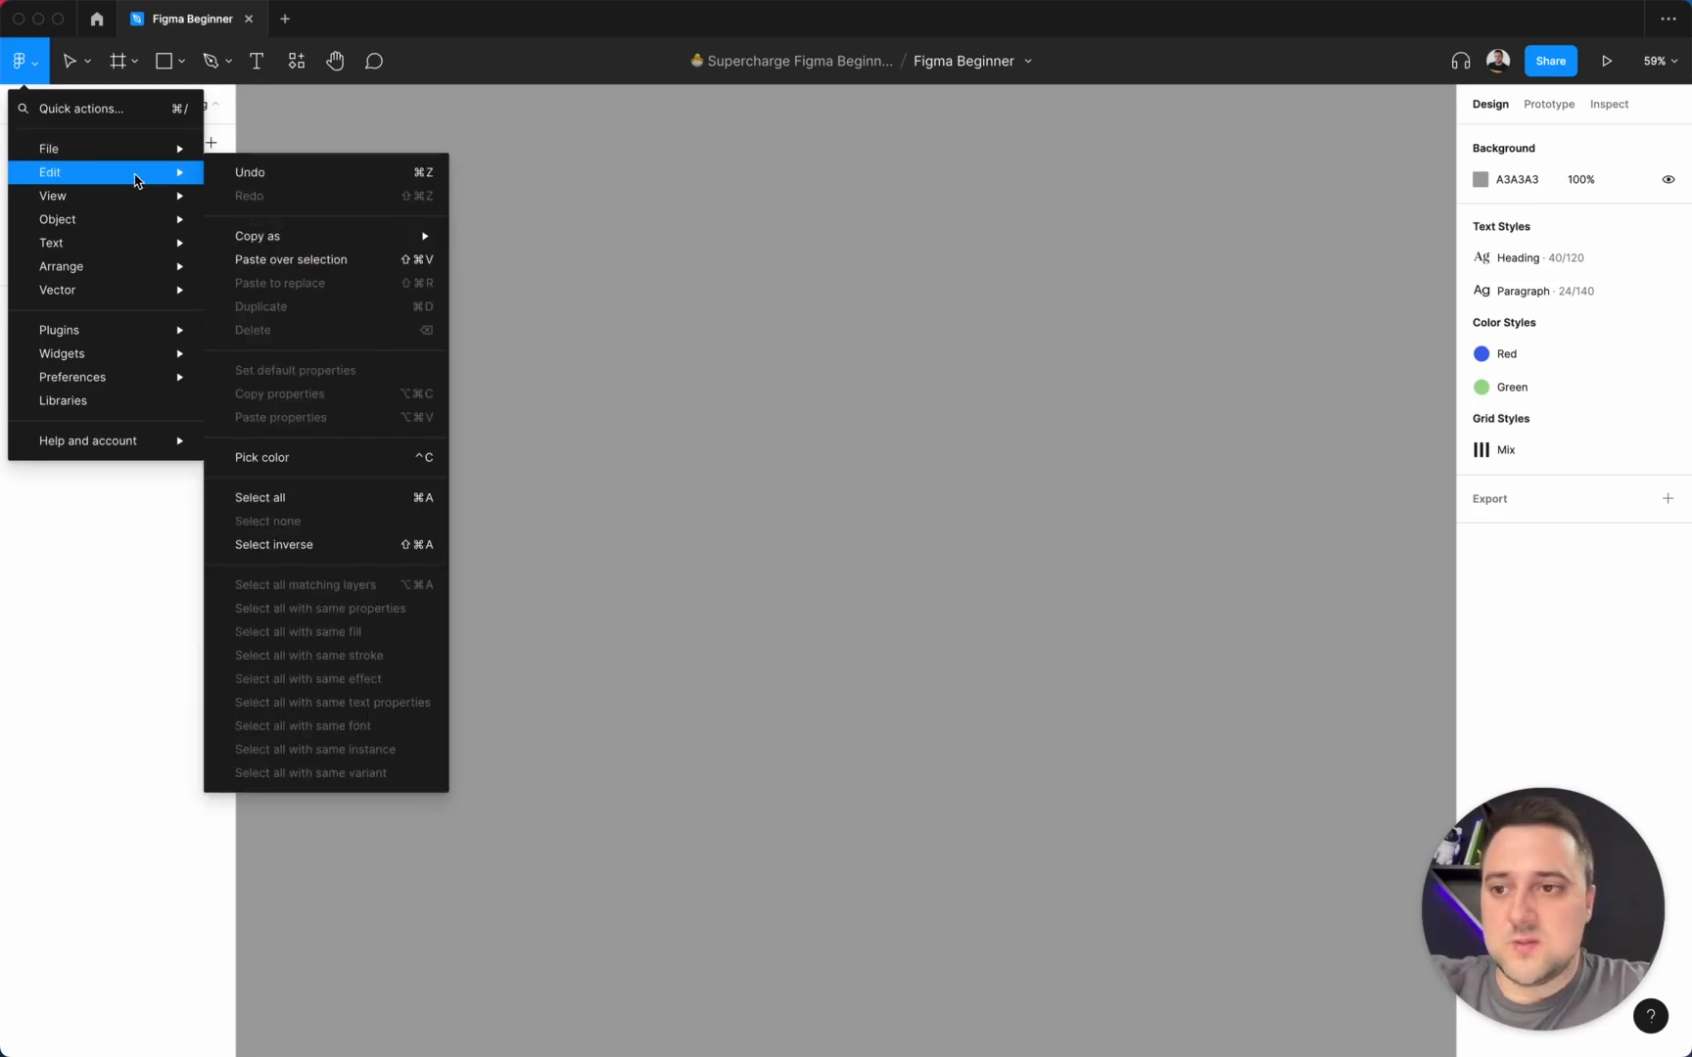
{"action": "mouse_move", "coordinate": [128, 220]}
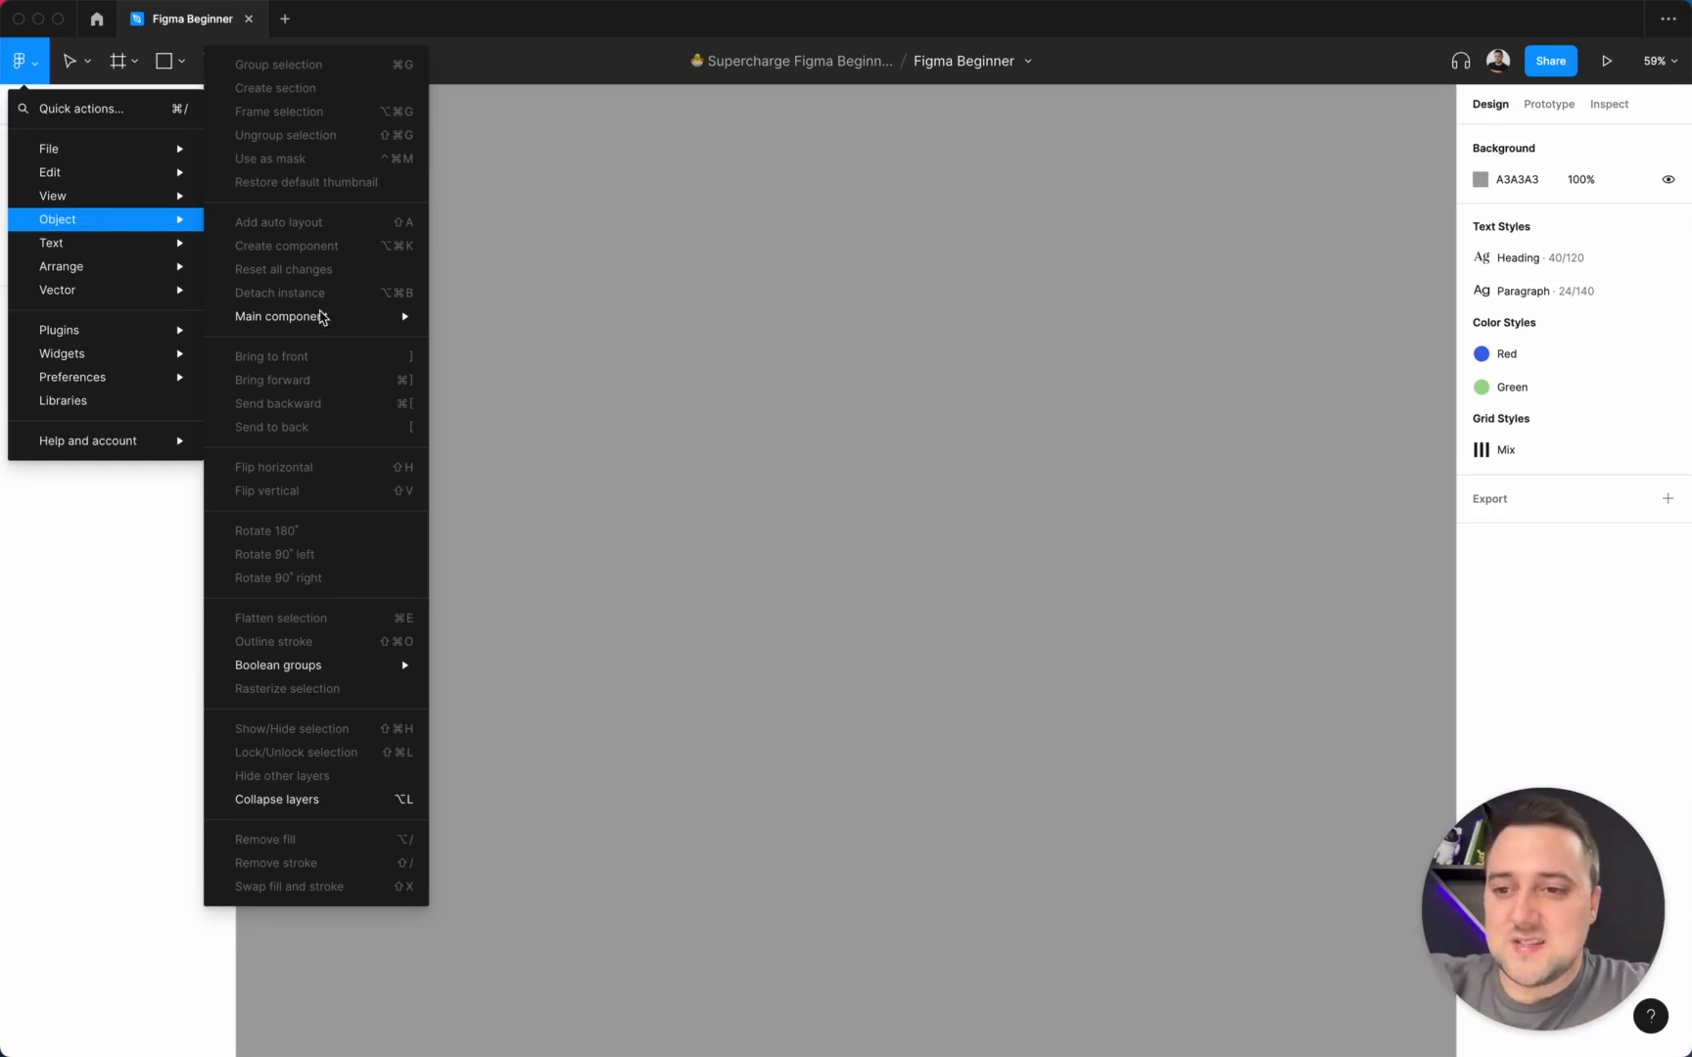
{"action": "mouse_move", "coordinate": [322, 320]}
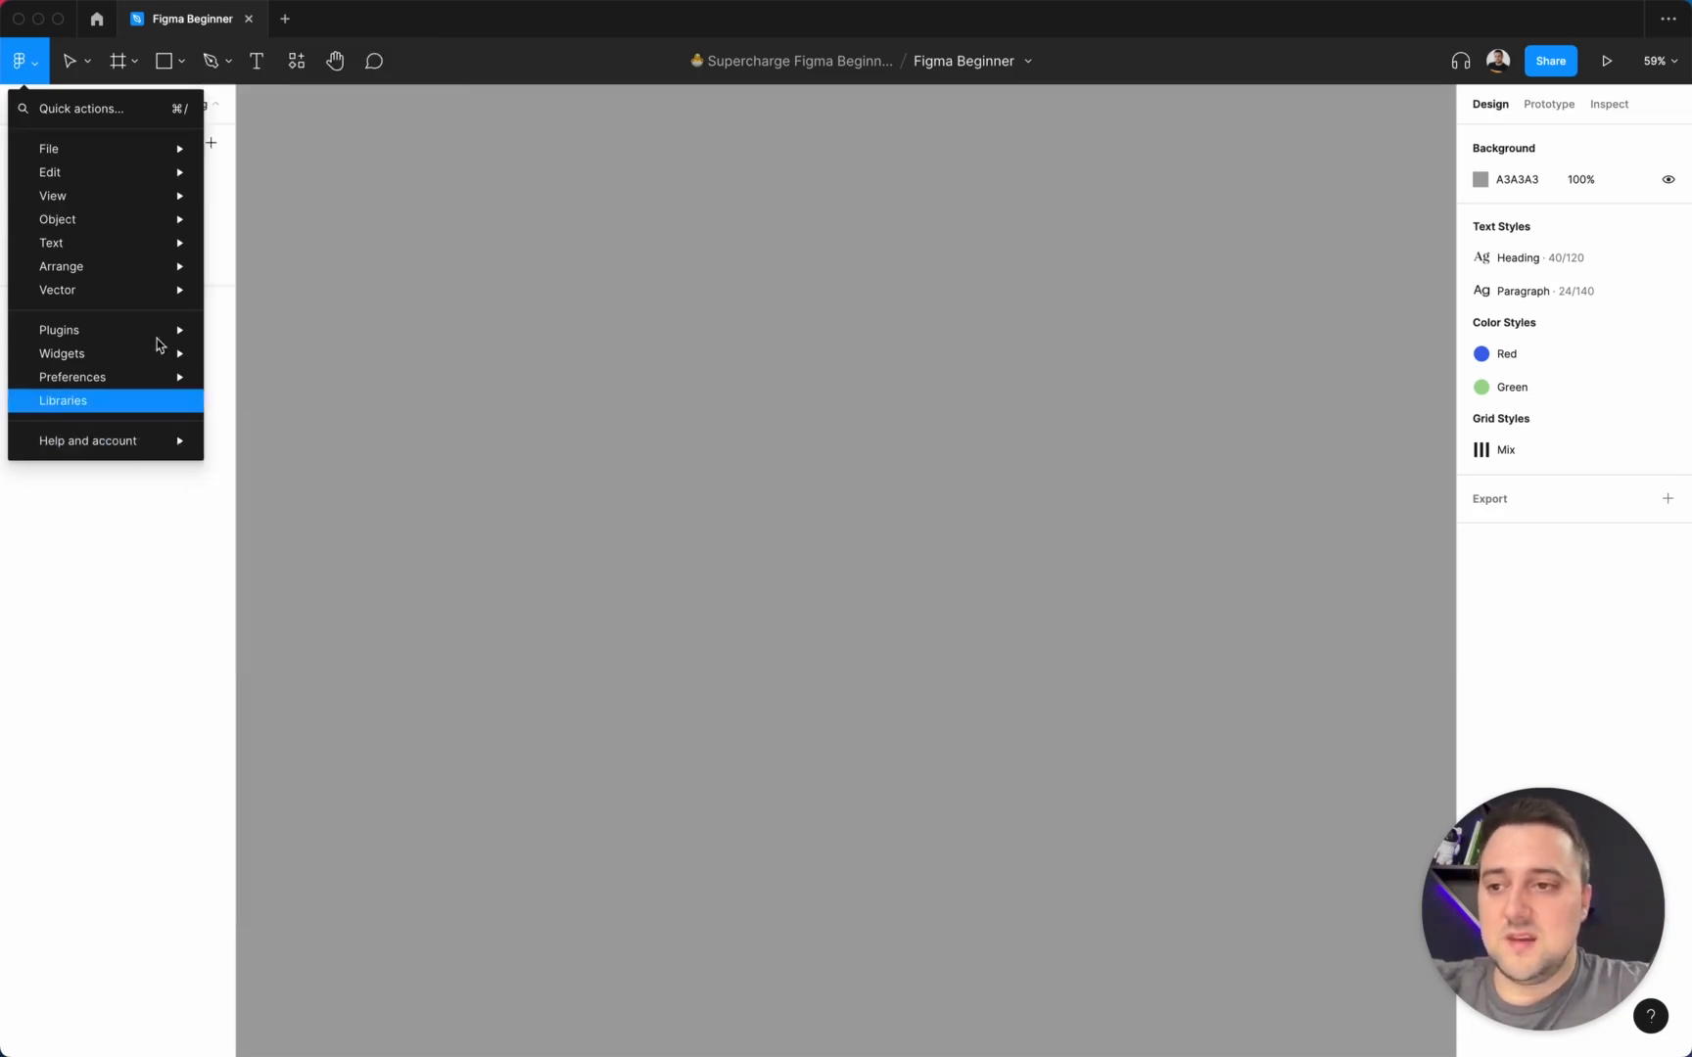
{"action": "mouse_move", "coordinate": [153, 242]}
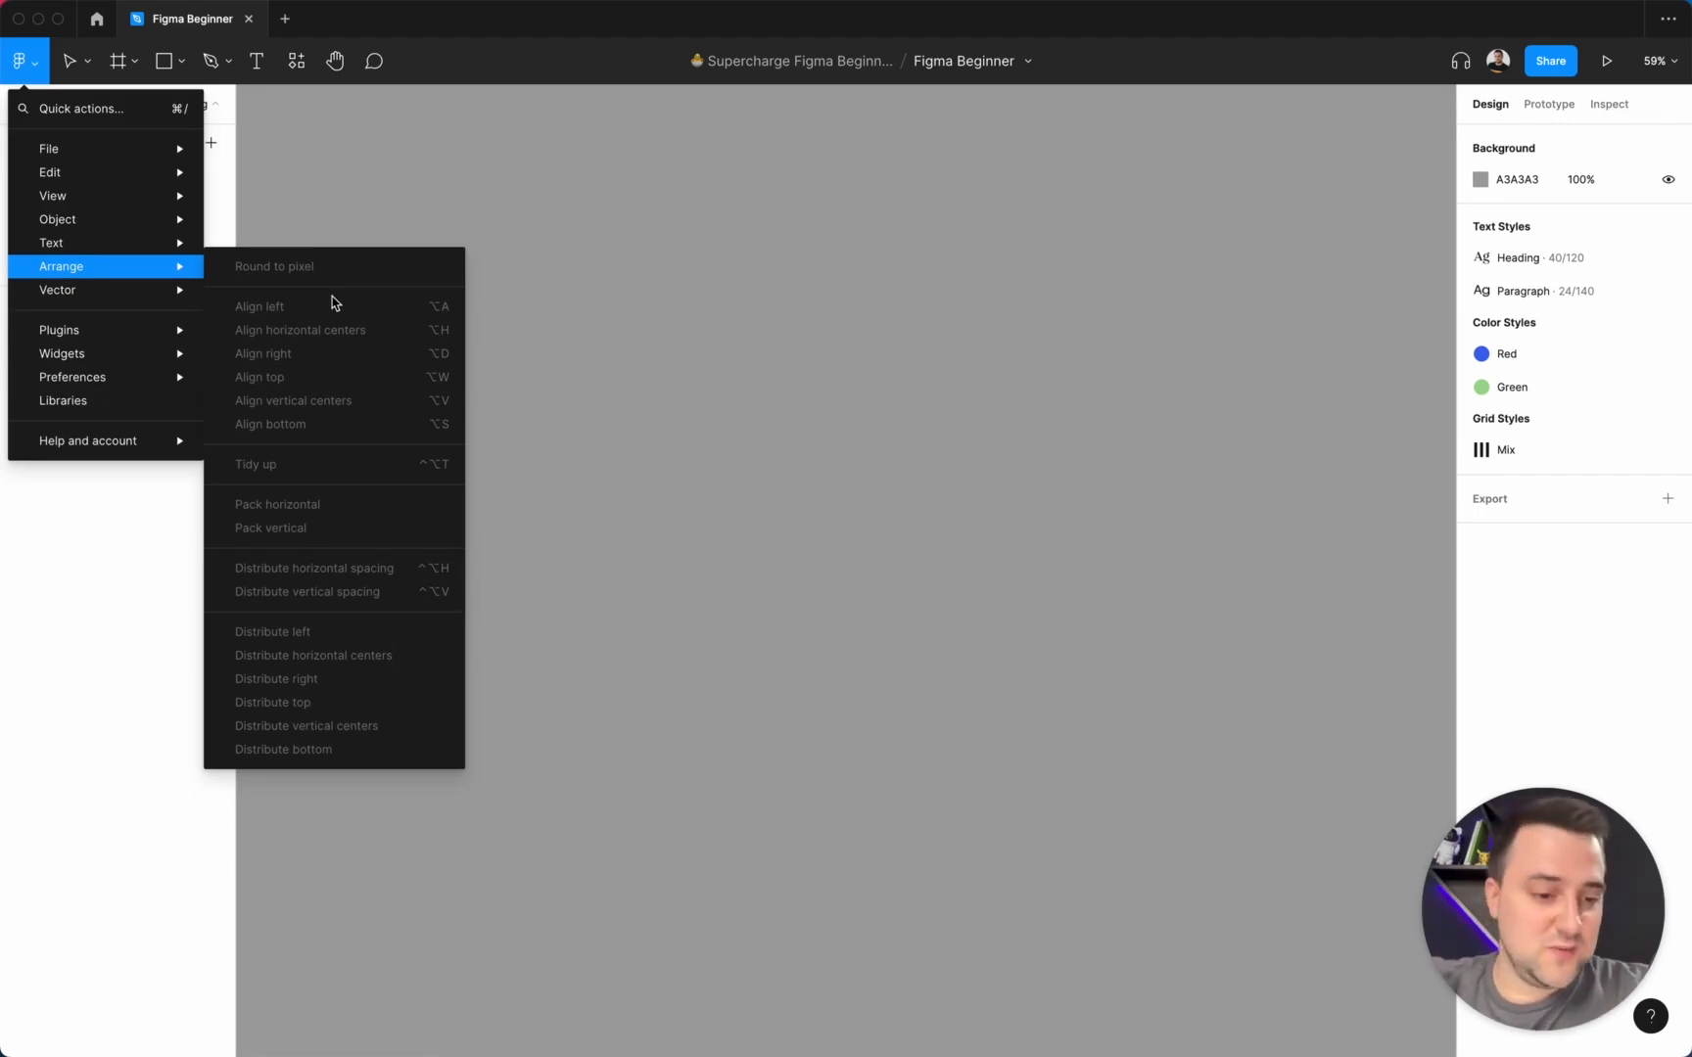
{"action": "left_click", "coordinate": [639, 244]}
{"action": "left_click", "coordinate": [538, 306]}
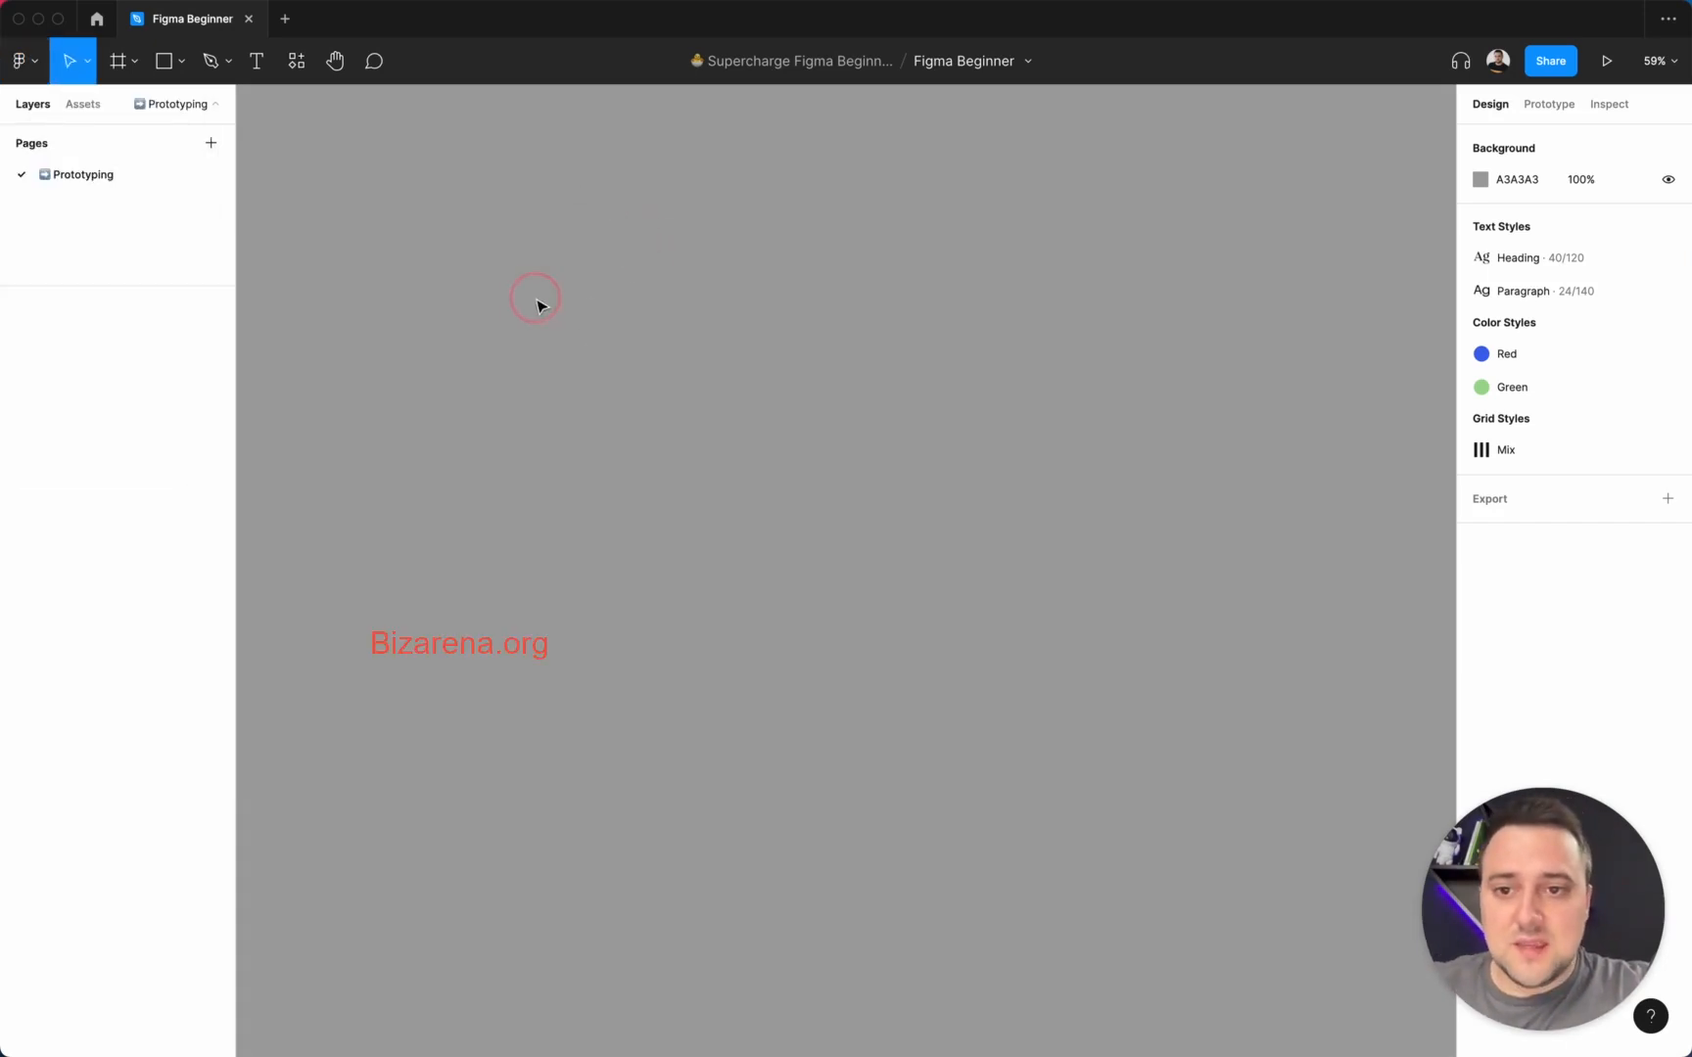
Draw a rectangle about 223 × 213 on the canvas and duplicate it into a row of five spaced 50 apart.
{"action": "key", "text": "r"}
{"action": "mouse_move", "coordinate": [535, 296]}
{"action": "left_mouse_down"}
{"action": "mouse_move", "coordinate": [663, 419]}
{"action": "mouse_move", "coordinate": [839, 359]}
{"action": "mouse_move", "coordinate": [770, 347]}
{"action": "left_mouse_up"}
{"action": "key", "text": "super+d"}
{"action": "key", "text": "alt"}
{"action": "key", "text": "super+d"}
{"action": "key", "text": "super+d"}
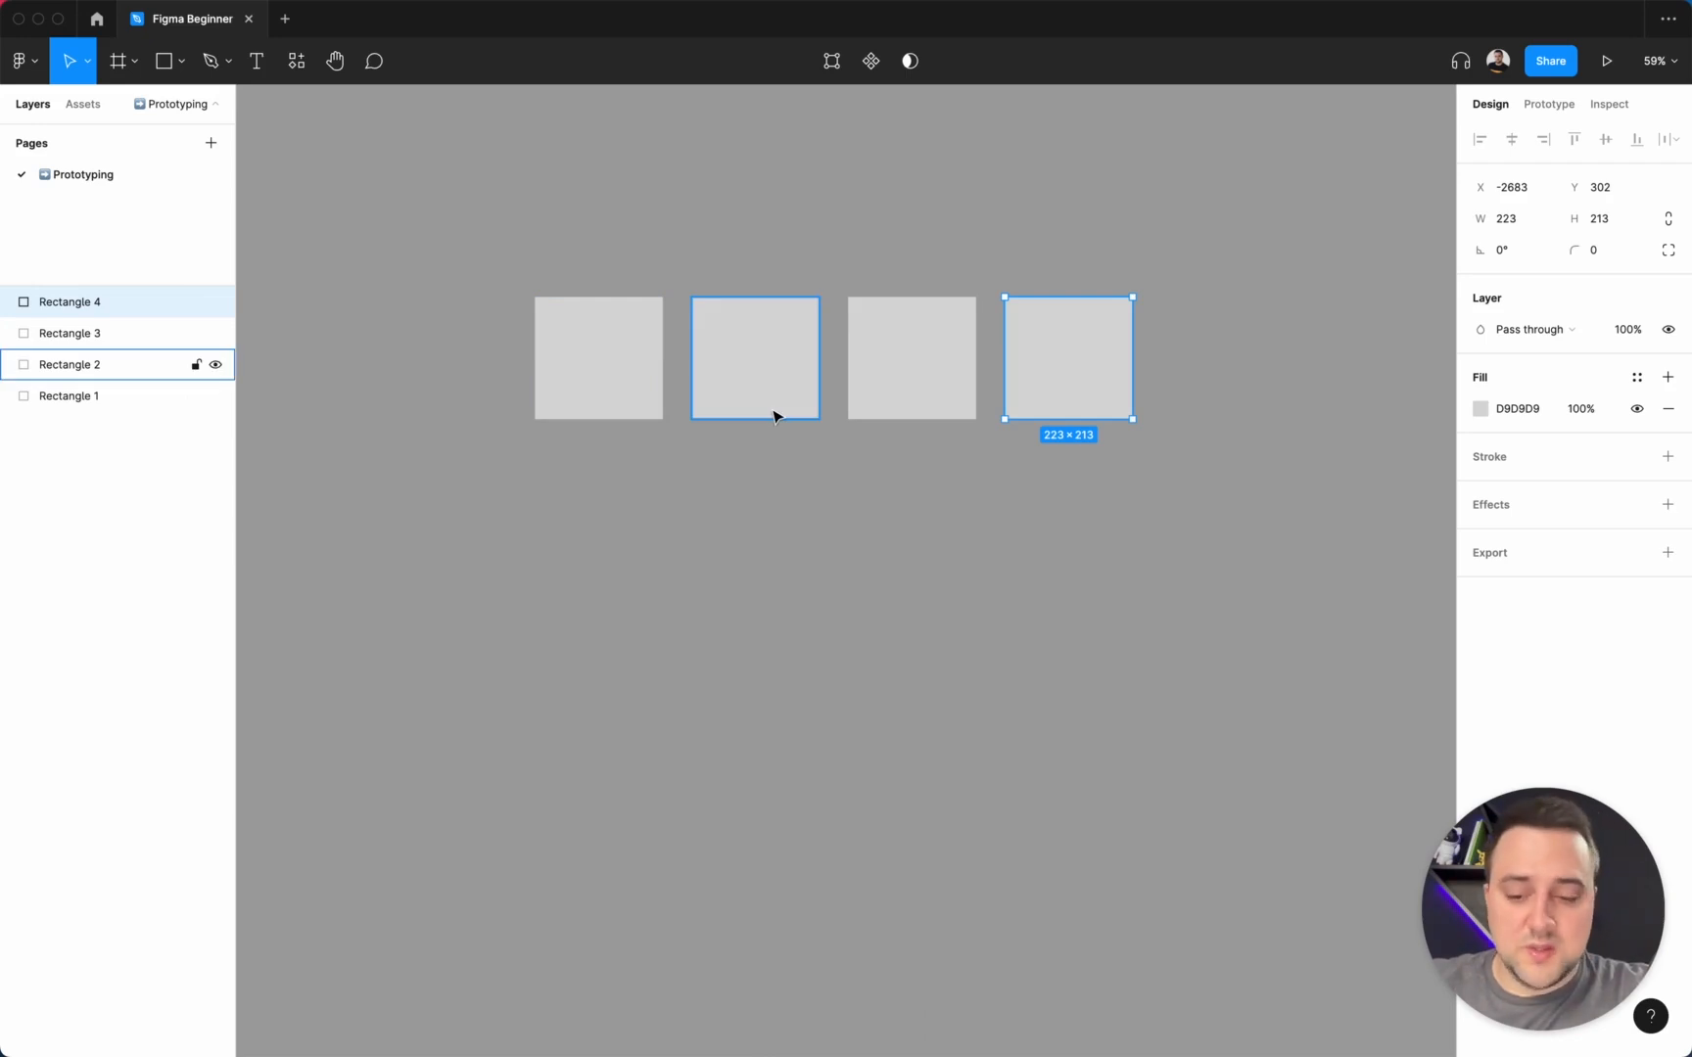
{"action": "key", "text": "super+d"}
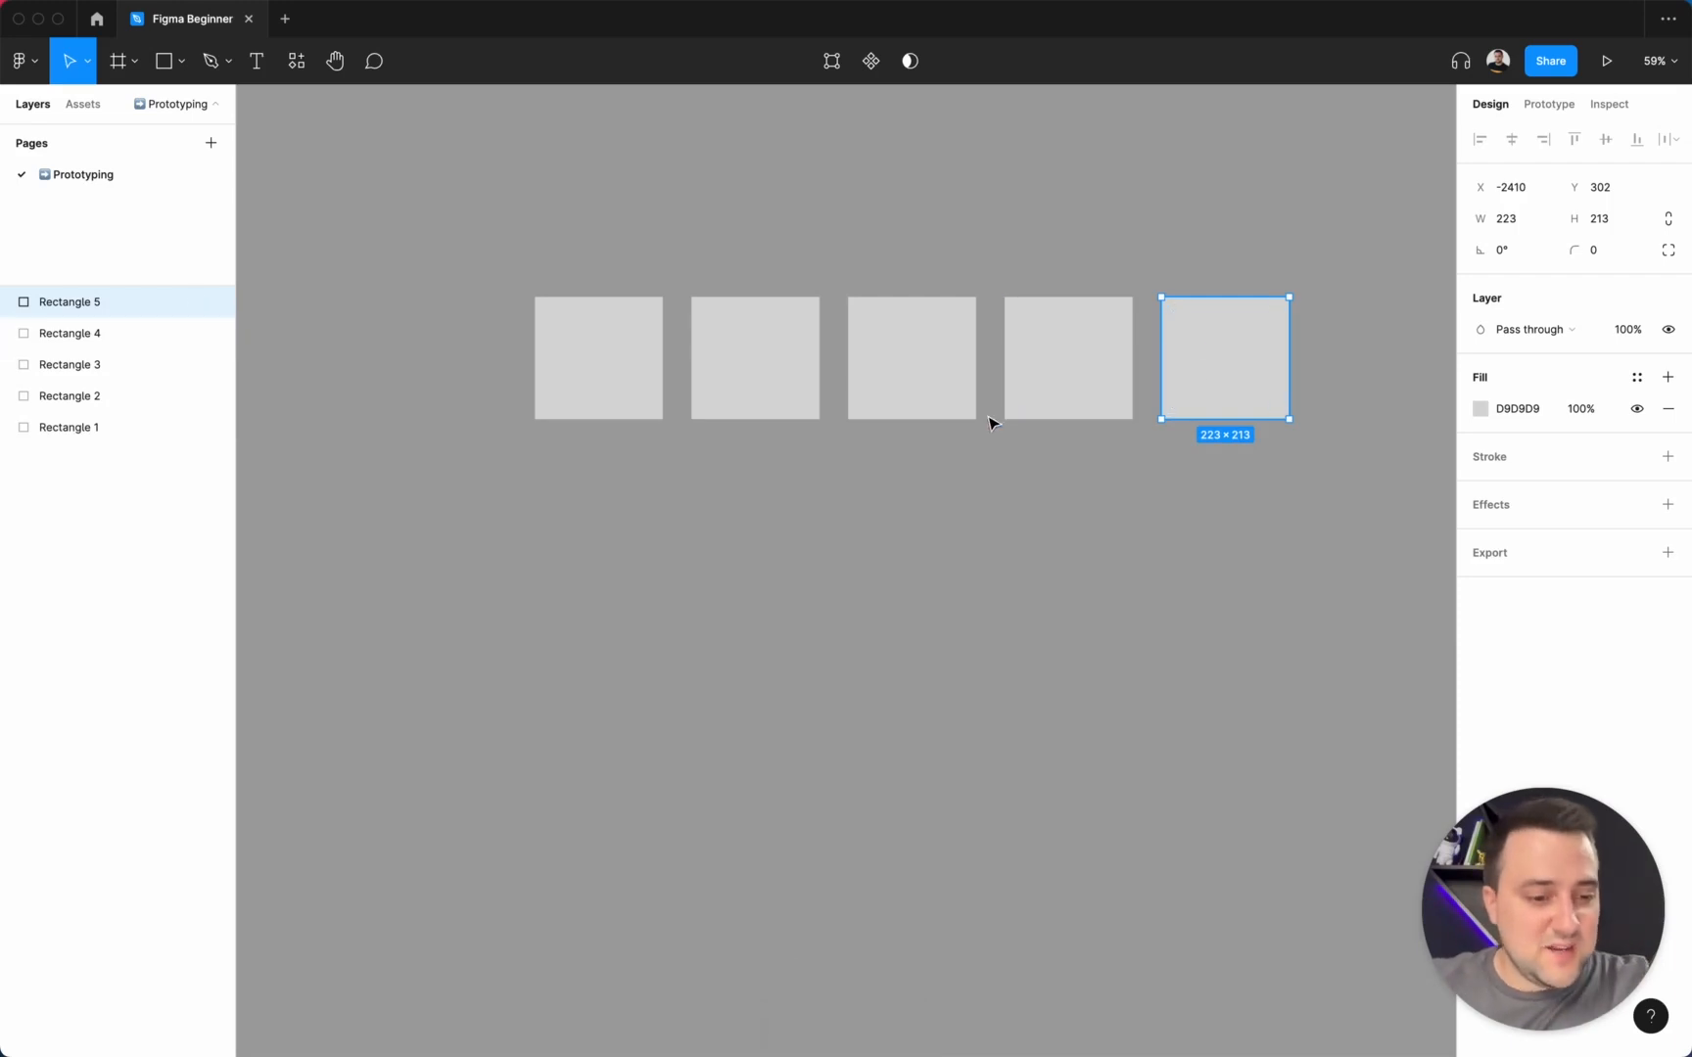
{"action": "left_click", "coordinate": [1124, 496]}
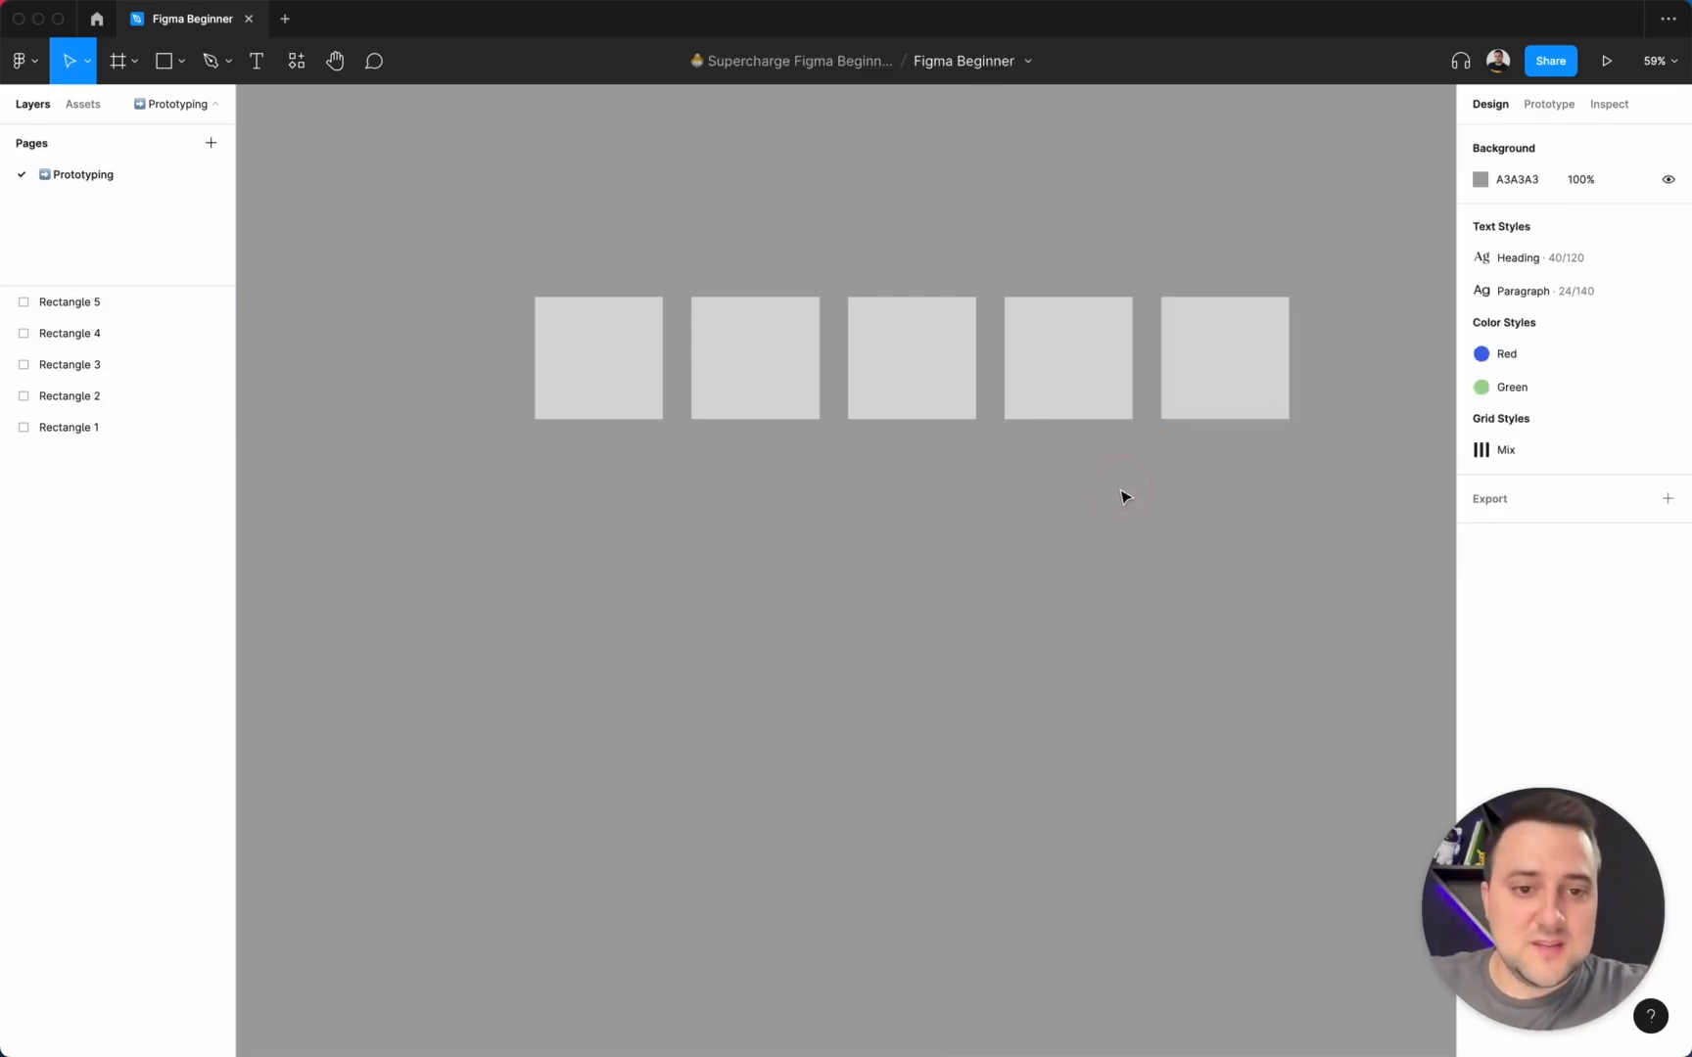
Try horizontal-center, left, right and top alignment on all five rectangles, undoing each horizontal alignment.
{"action": "scroll", "coordinate": [1136, 473], "scroll_direction": "up", "scroll_amount": 3}
{"action": "left_click_drag", "start_coordinate": [1204, 540], "coordinate": [438, 307]}
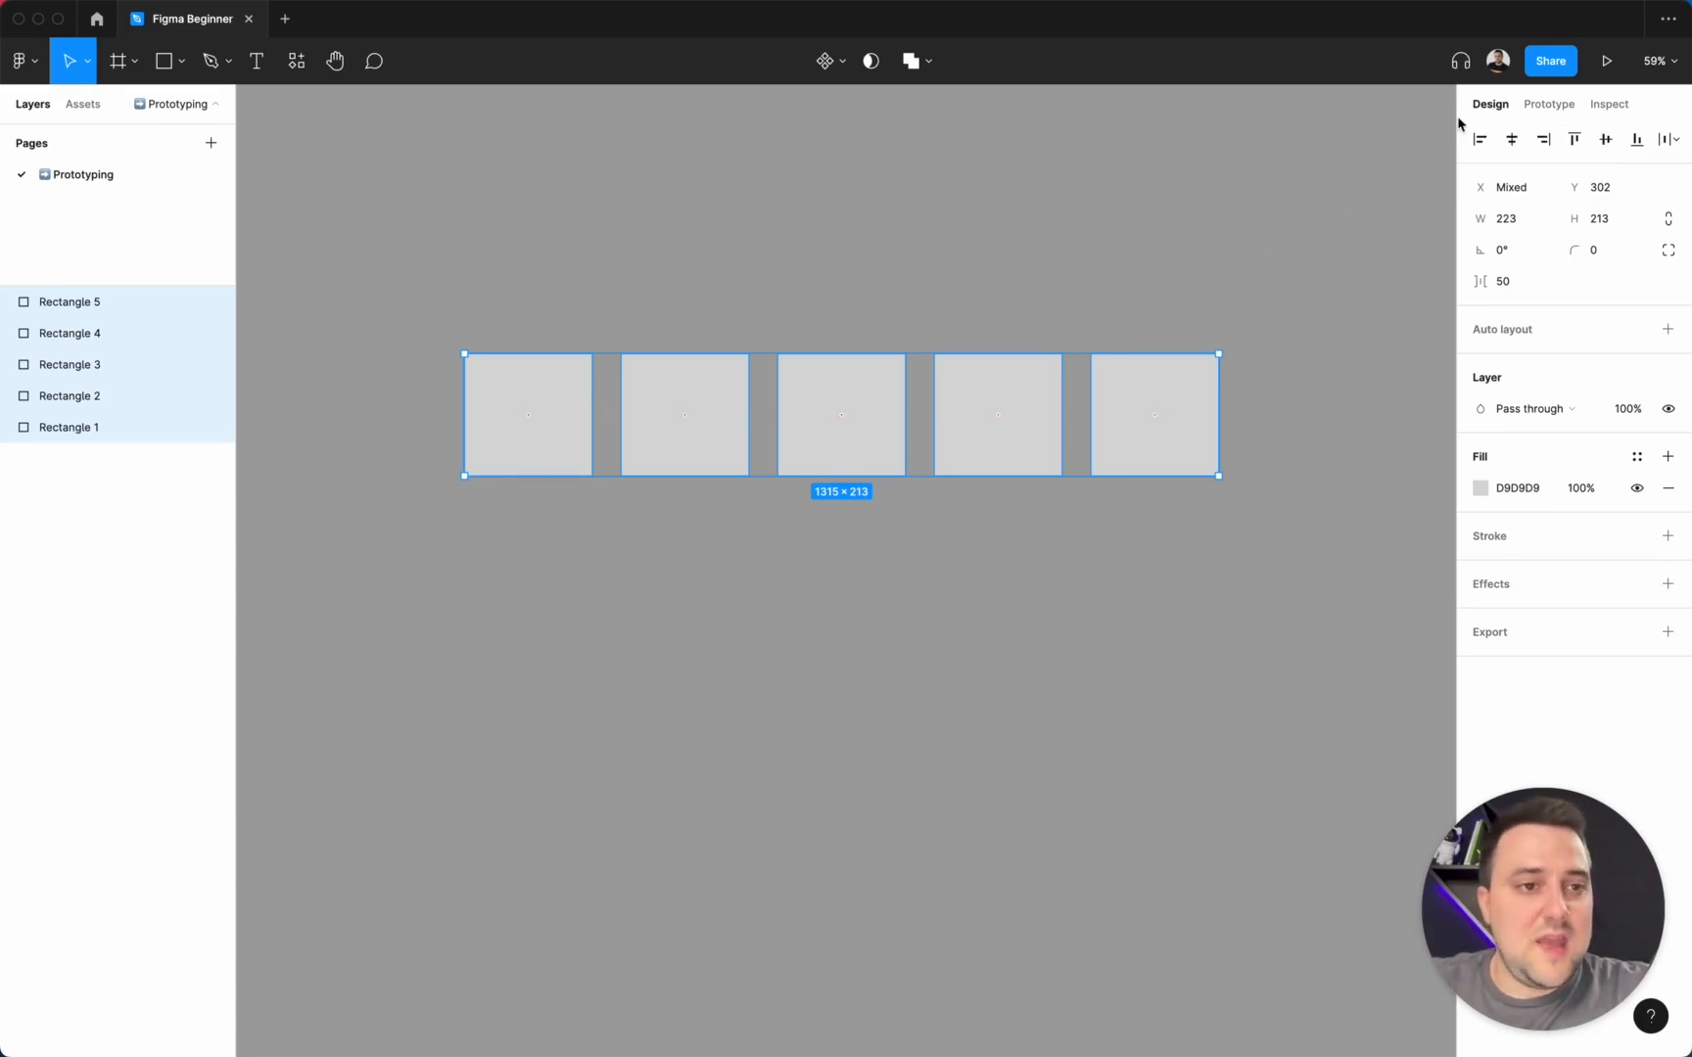
{"action": "left_click", "coordinate": [1513, 140]}
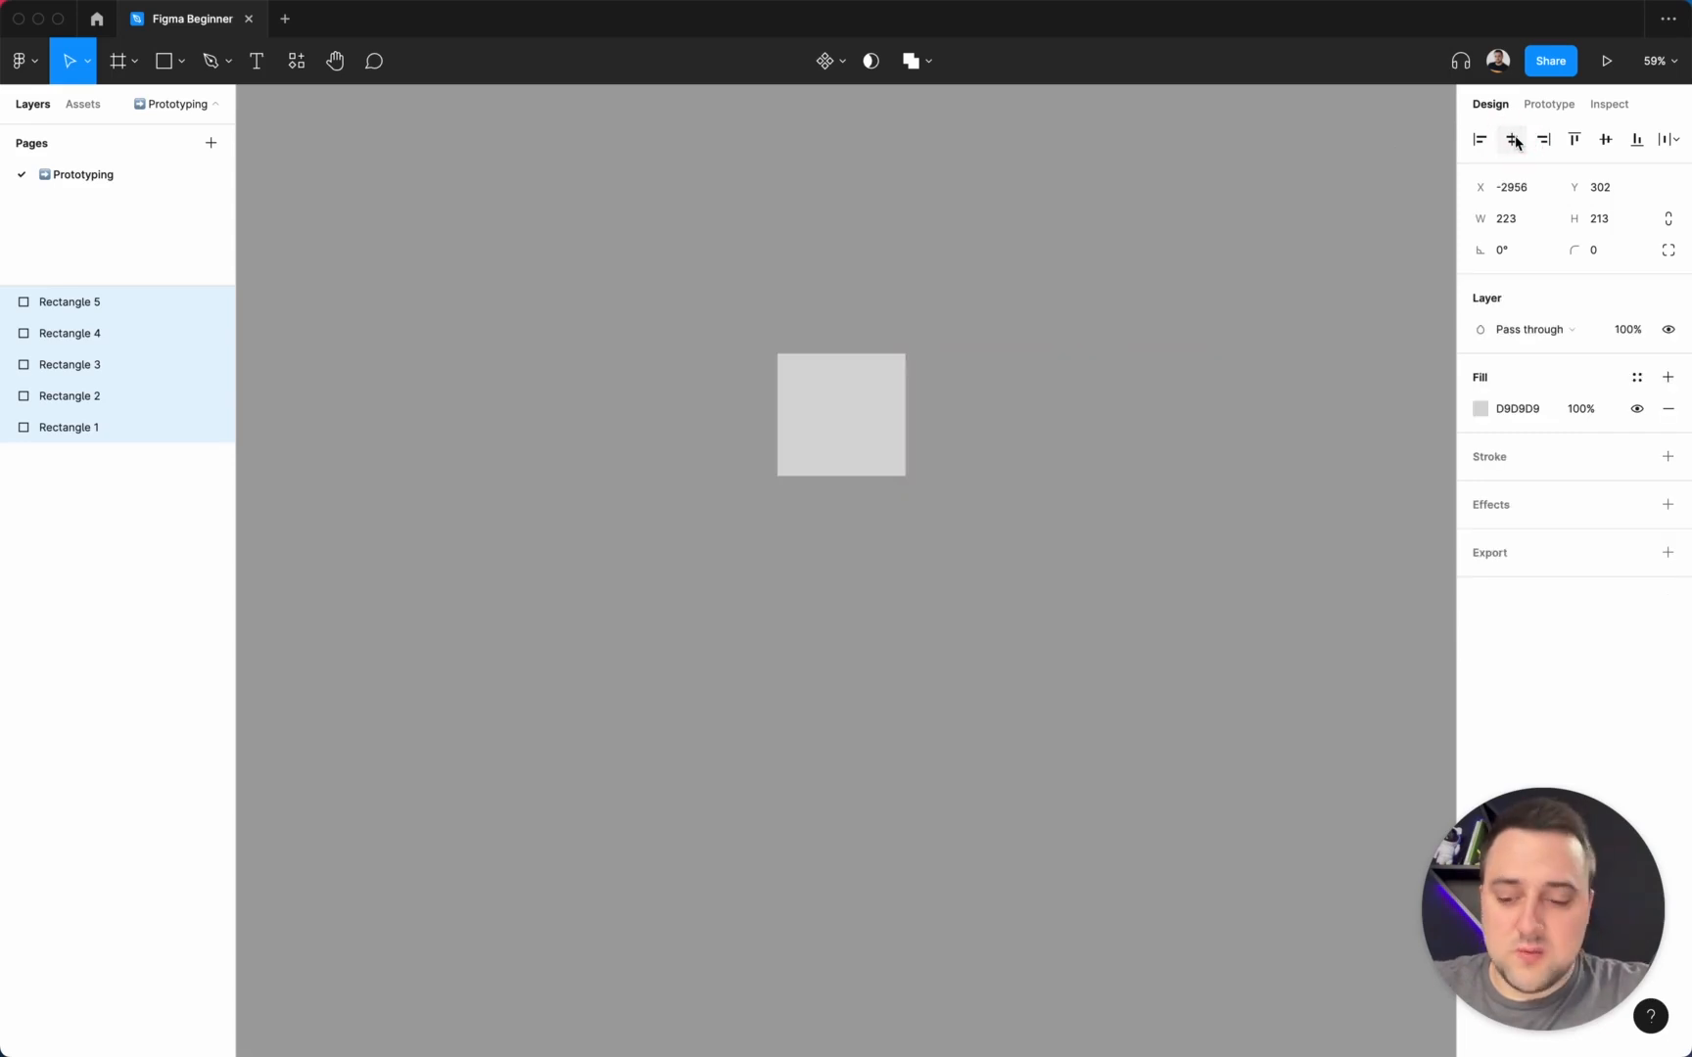
{"action": "key", "text": "super+z"}
{"action": "left_click", "coordinate": [1479, 140]}
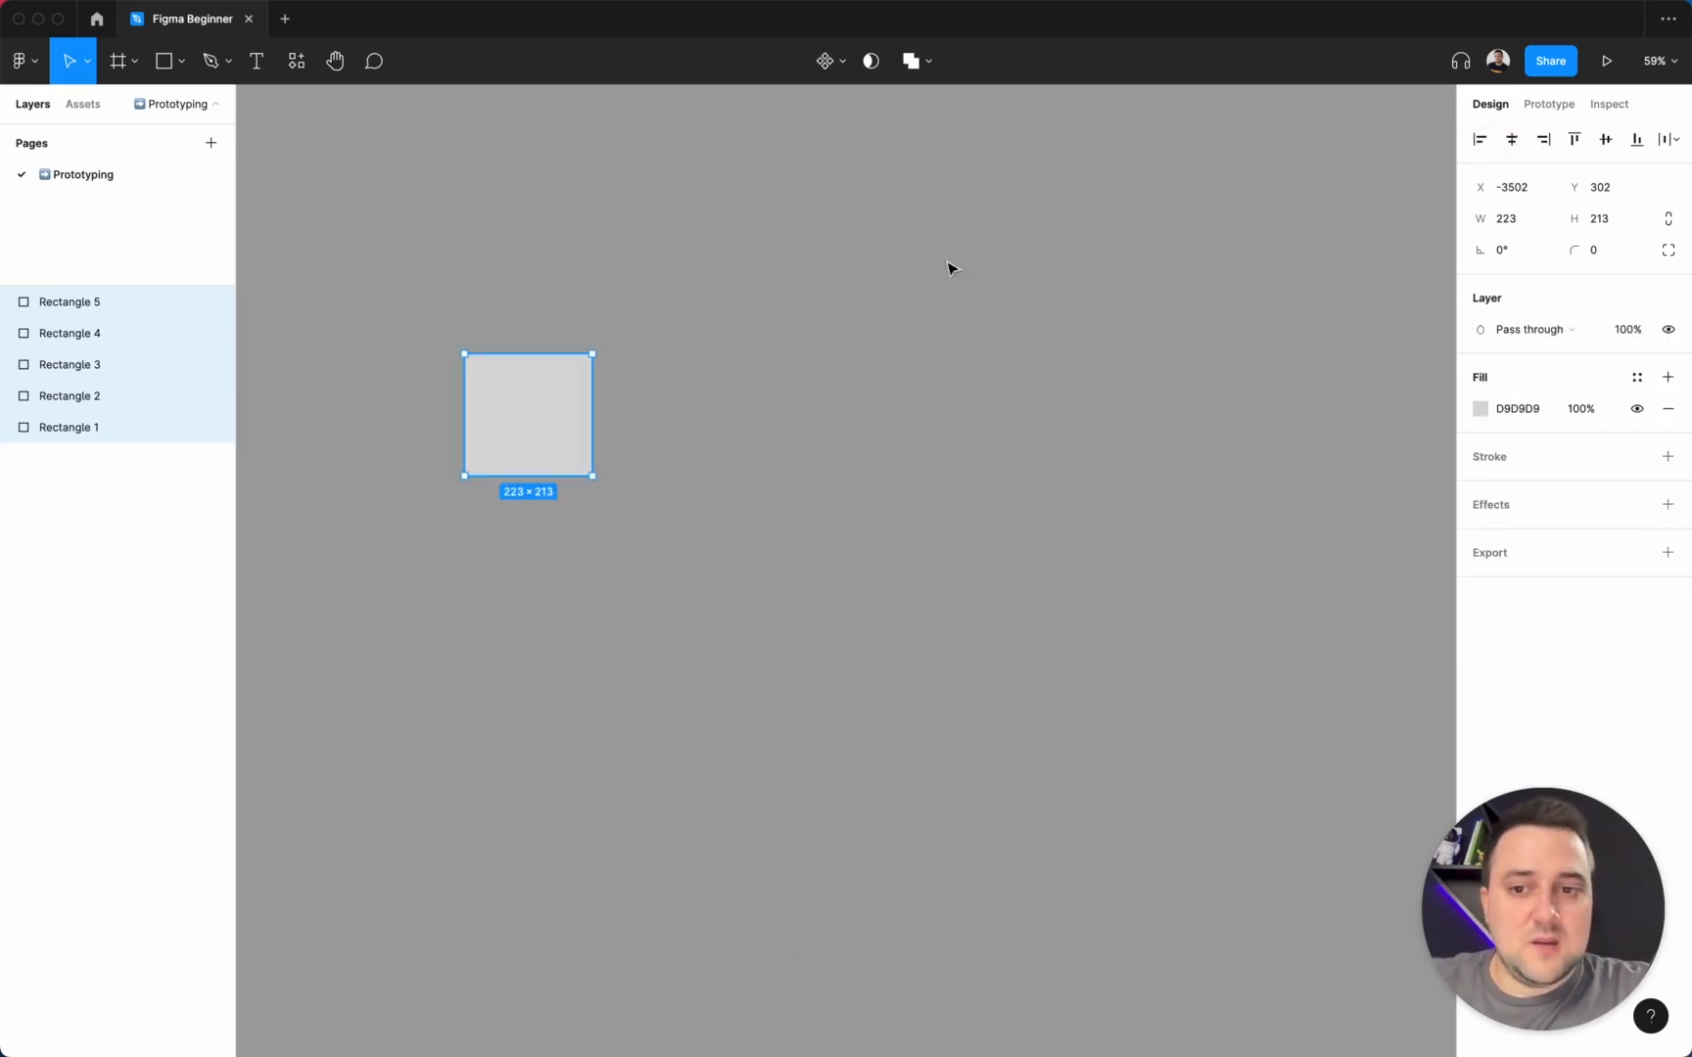
{"action": "key", "text": "super+z"}
{"action": "left_click", "coordinate": [1544, 140]}
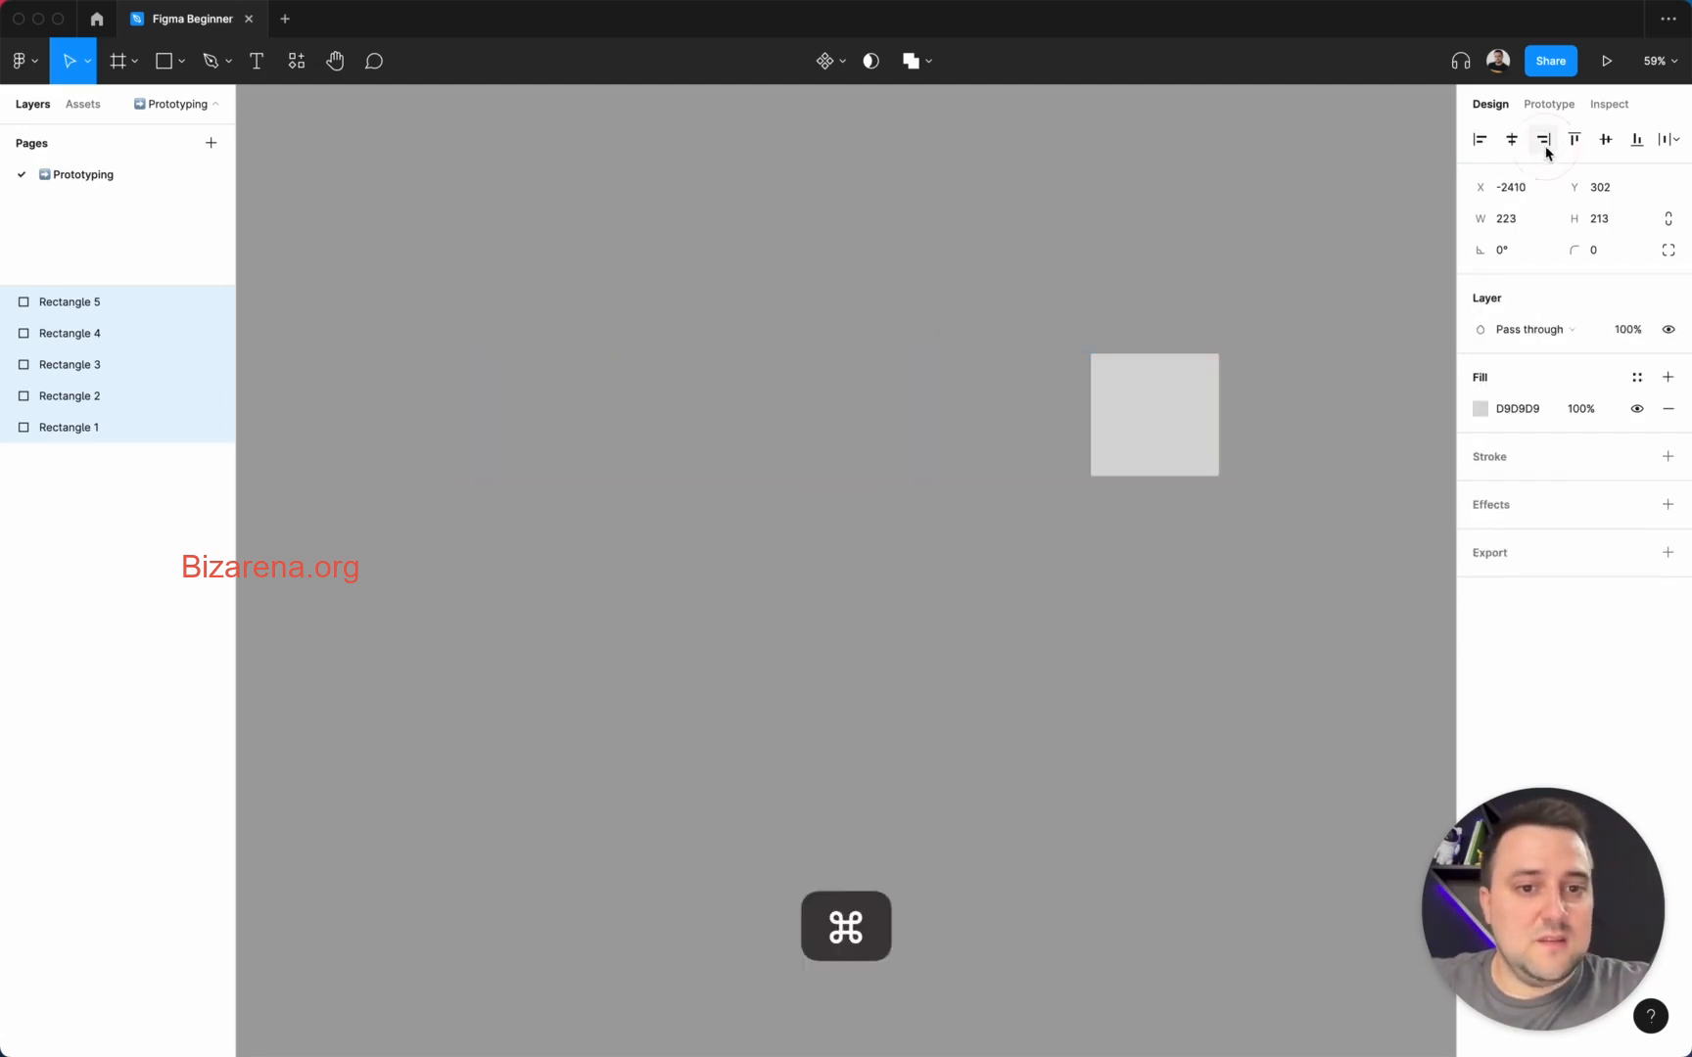
{"action": "key", "text": "super+z"}
{"action": "left_click", "coordinate": [1577, 140]}
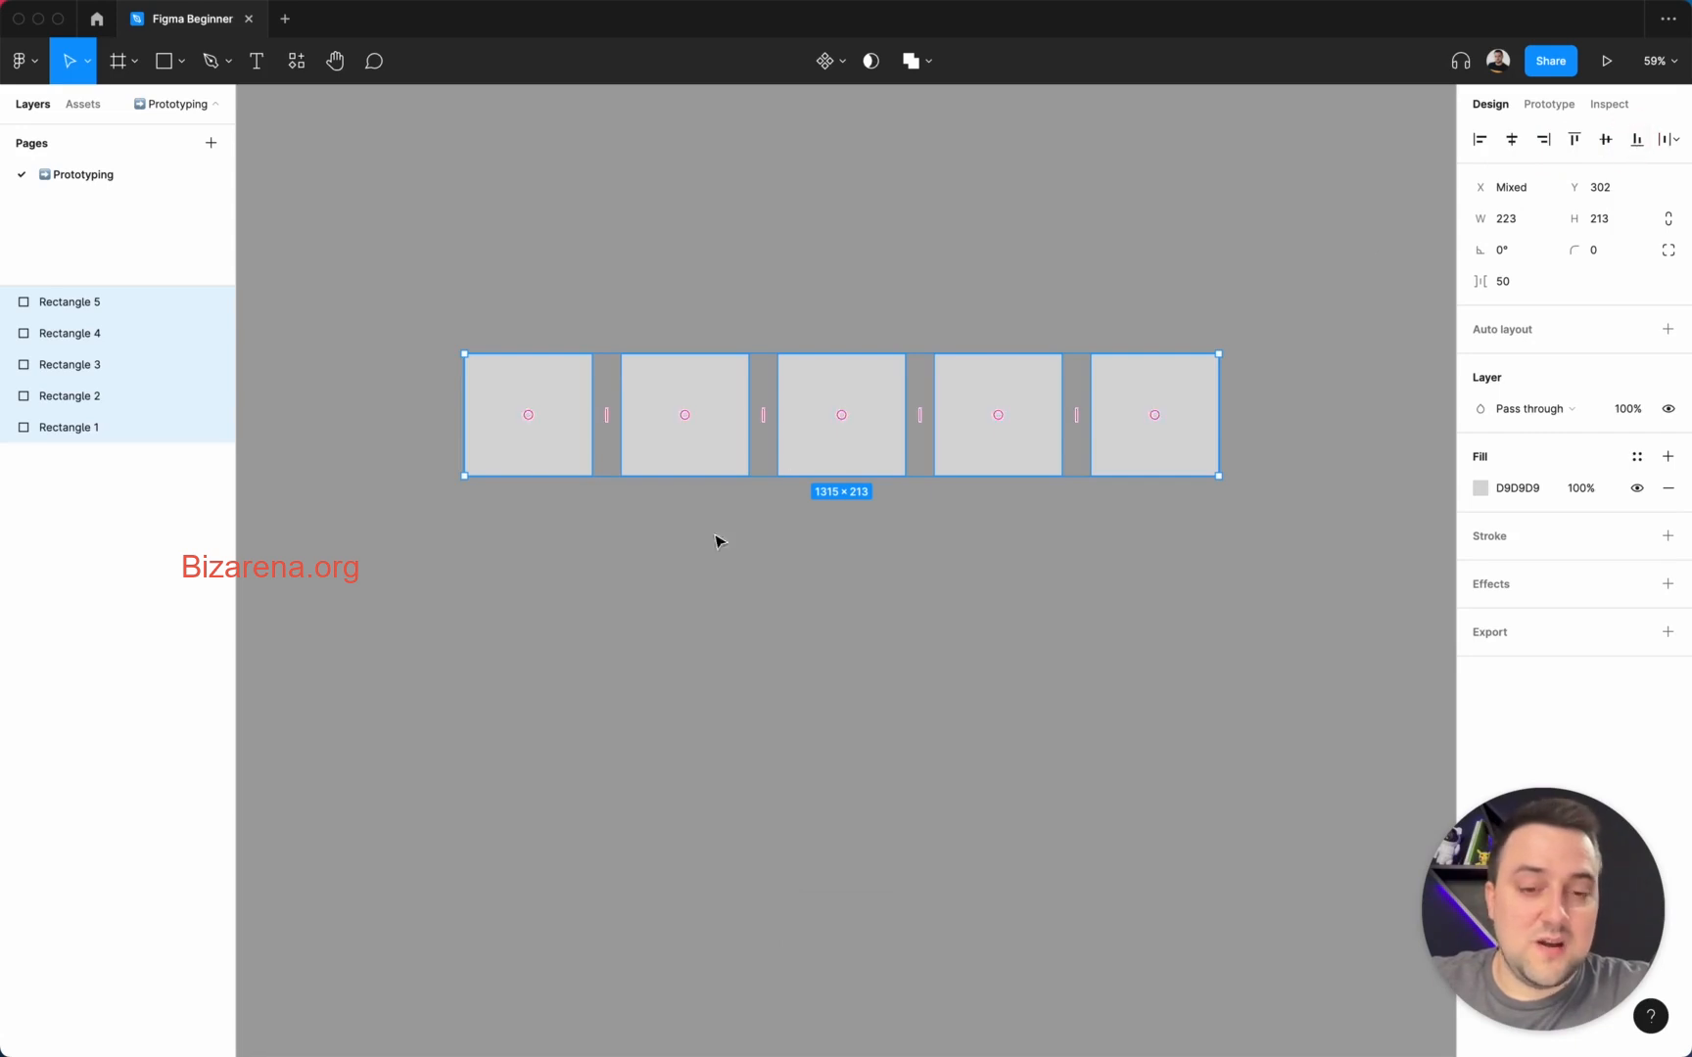
Scatter the row by moving the third and fourth rectangles down and the second and fifth rectangles up.
{"action": "left_click_drag", "start_coordinate": [838, 366], "coordinate": [838, 510]}
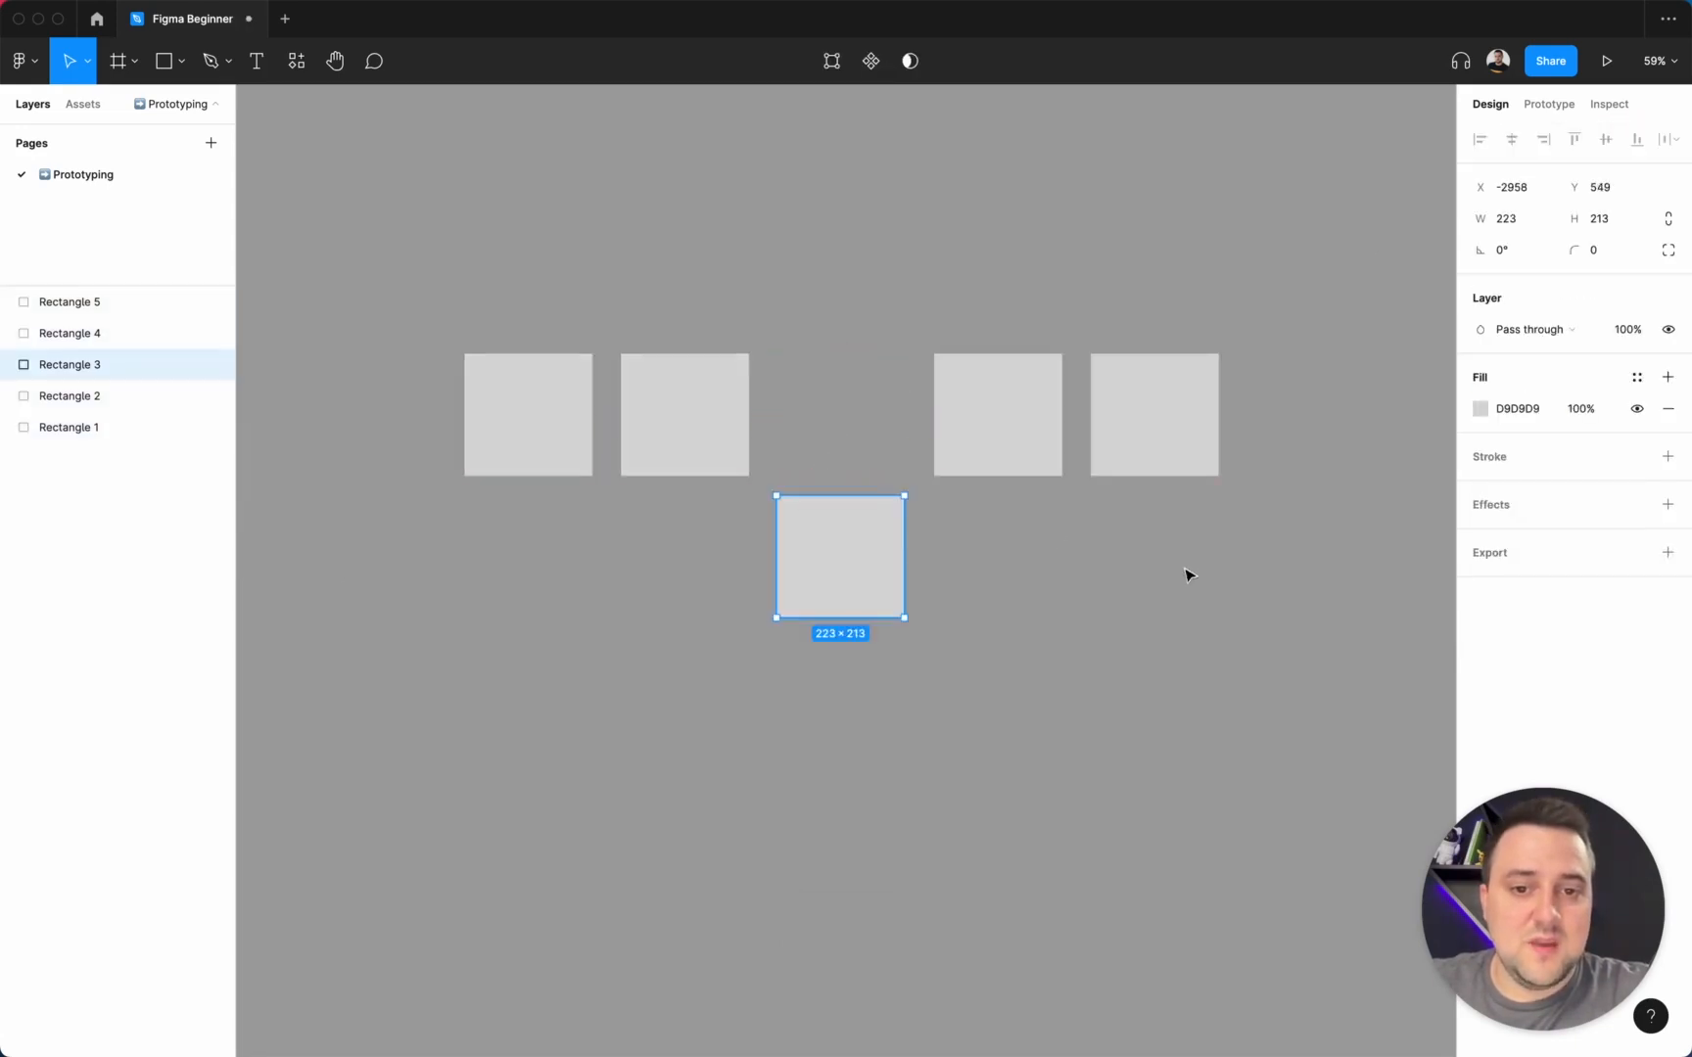
{"action": "left_click_drag", "start_coordinate": [1265, 616], "coordinate": [371, 351]}
{"action": "left_click", "coordinate": [653, 379]}
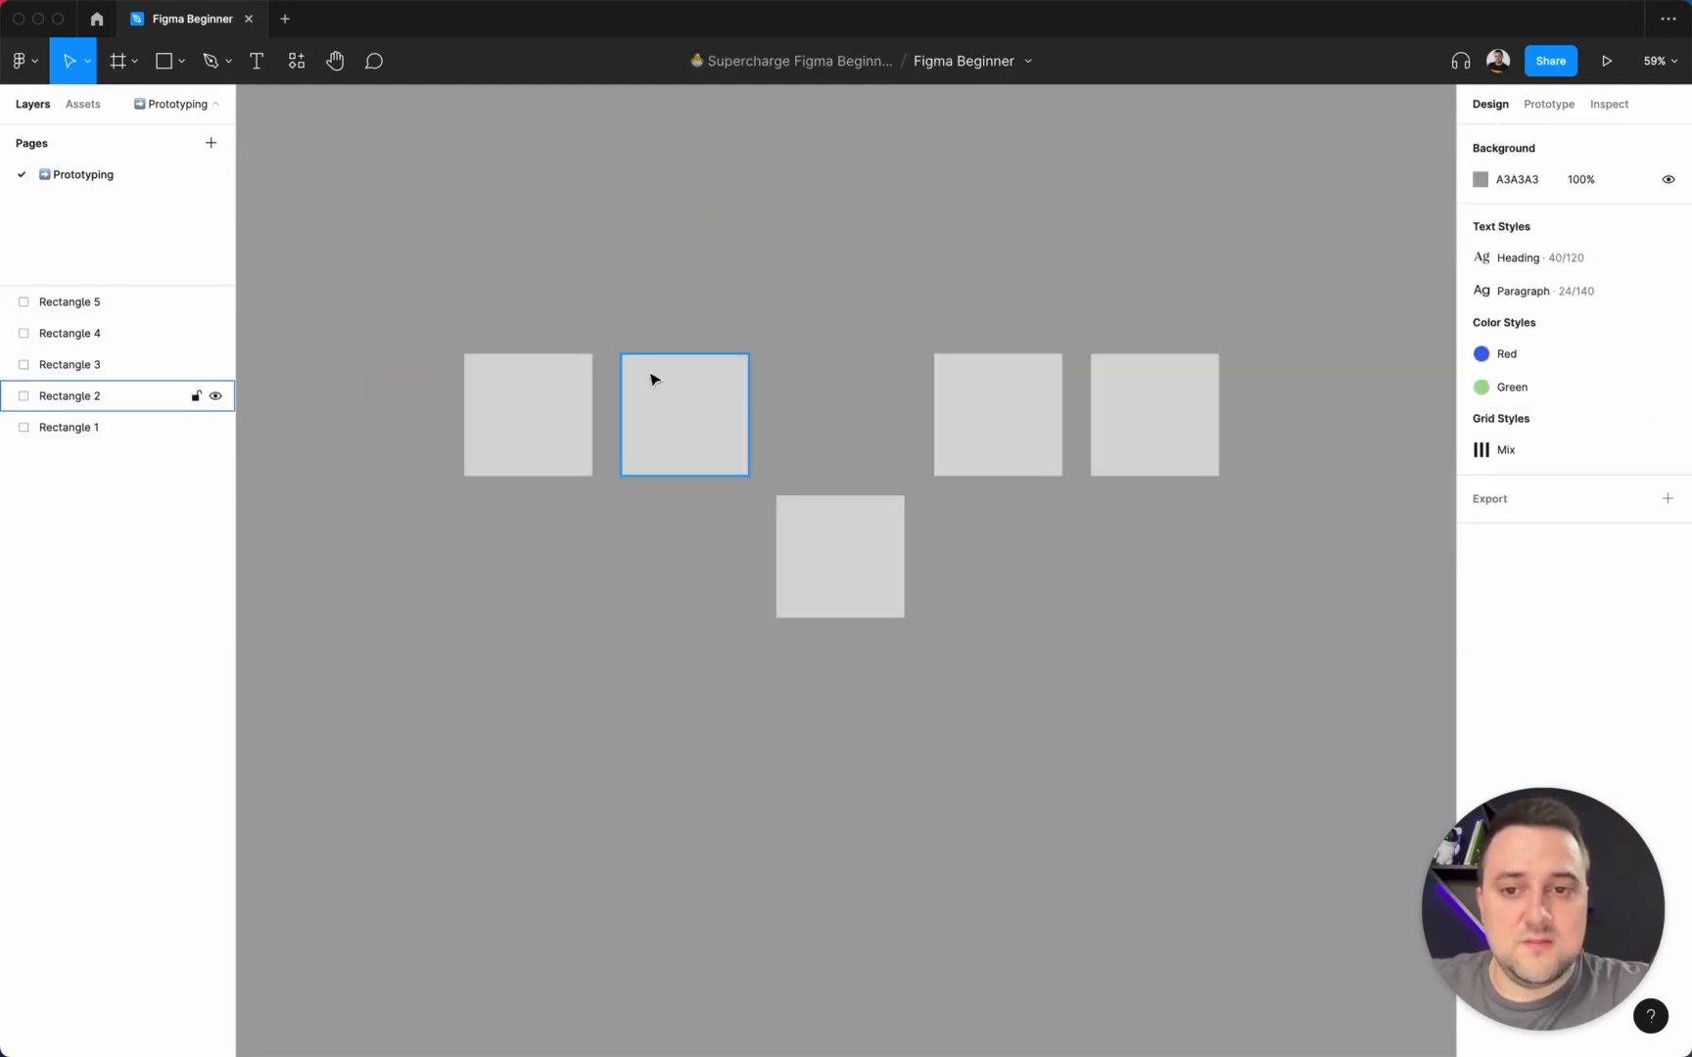
{"action": "left_click_drag", "start_coordinate": [653, 379], "coordinate": [640, 324]}
{"action": "left_click_drag", "start_coordinate": [980, 432], "coordinate": [1072, 573]}
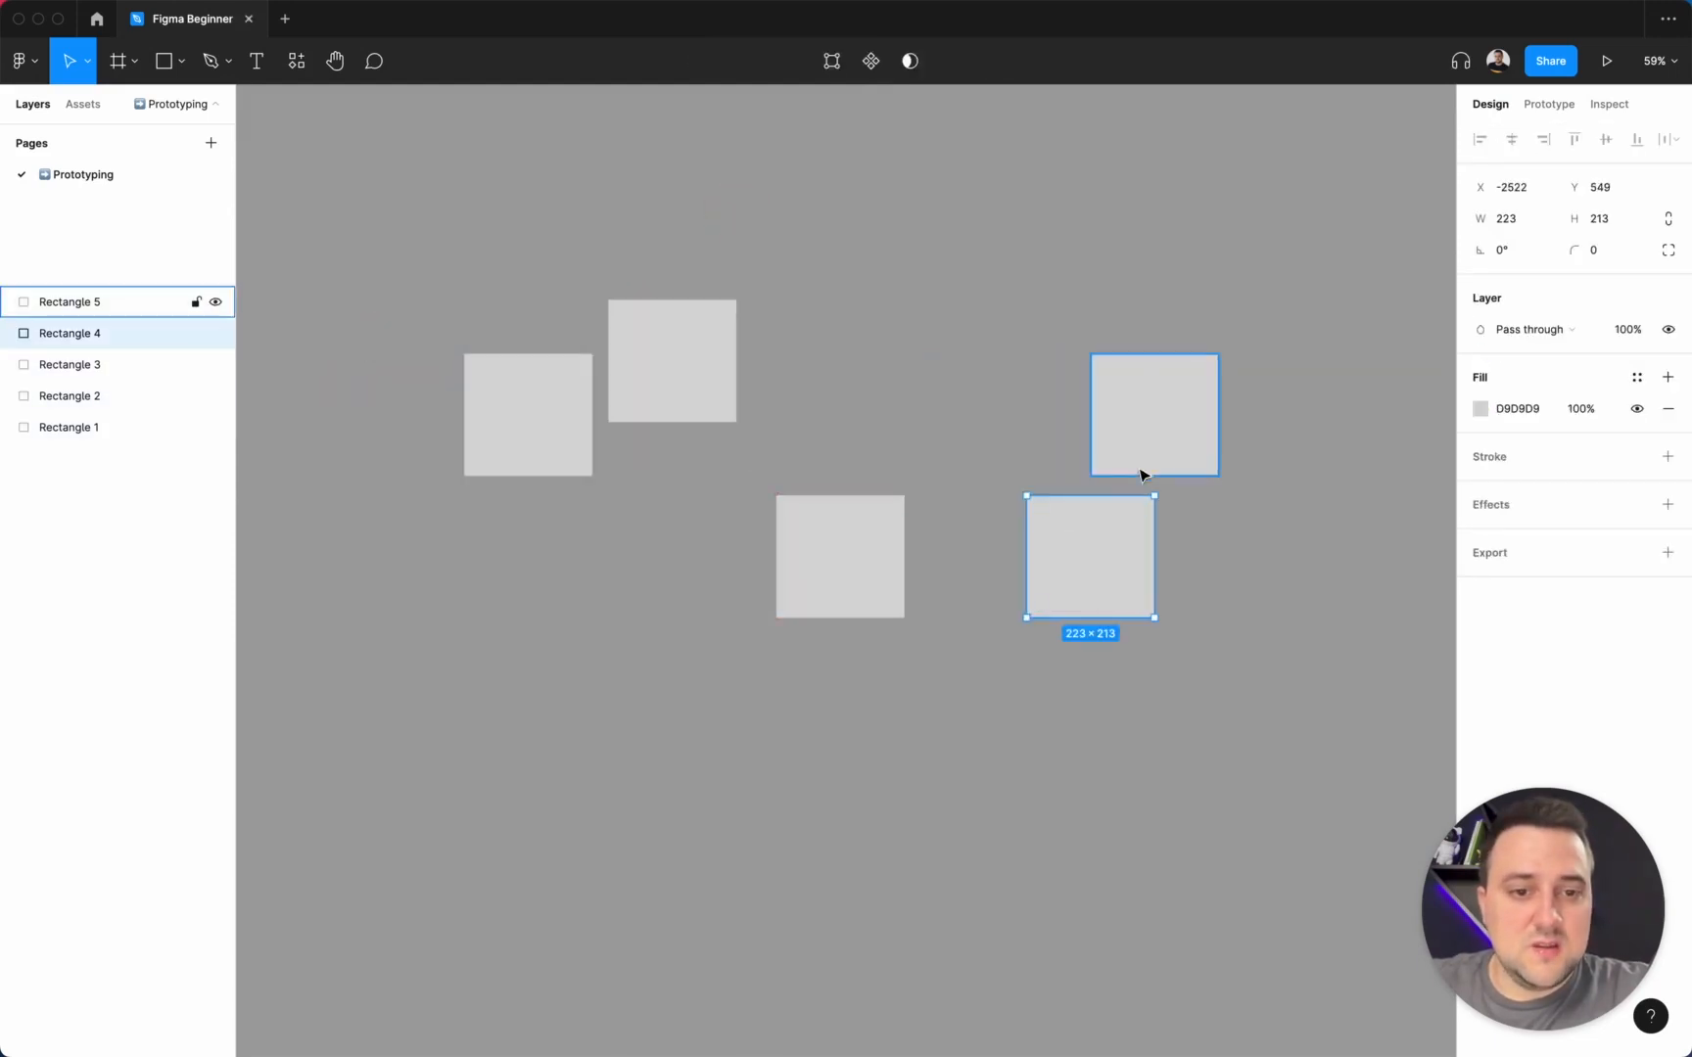
{"action": "left_click_drag", "start_coordinate": [1142, 475], "coordinate": [1111, 387]}
Try top, vertical-center and bottom alignment on the five scattered rectangles, undoing each one.
{"action": "left_click_drag", "start_coordinate": [1256, 725], "coordinate": [431, 274]}
{"action": "left_click", "coordinate": [1577, 140]}
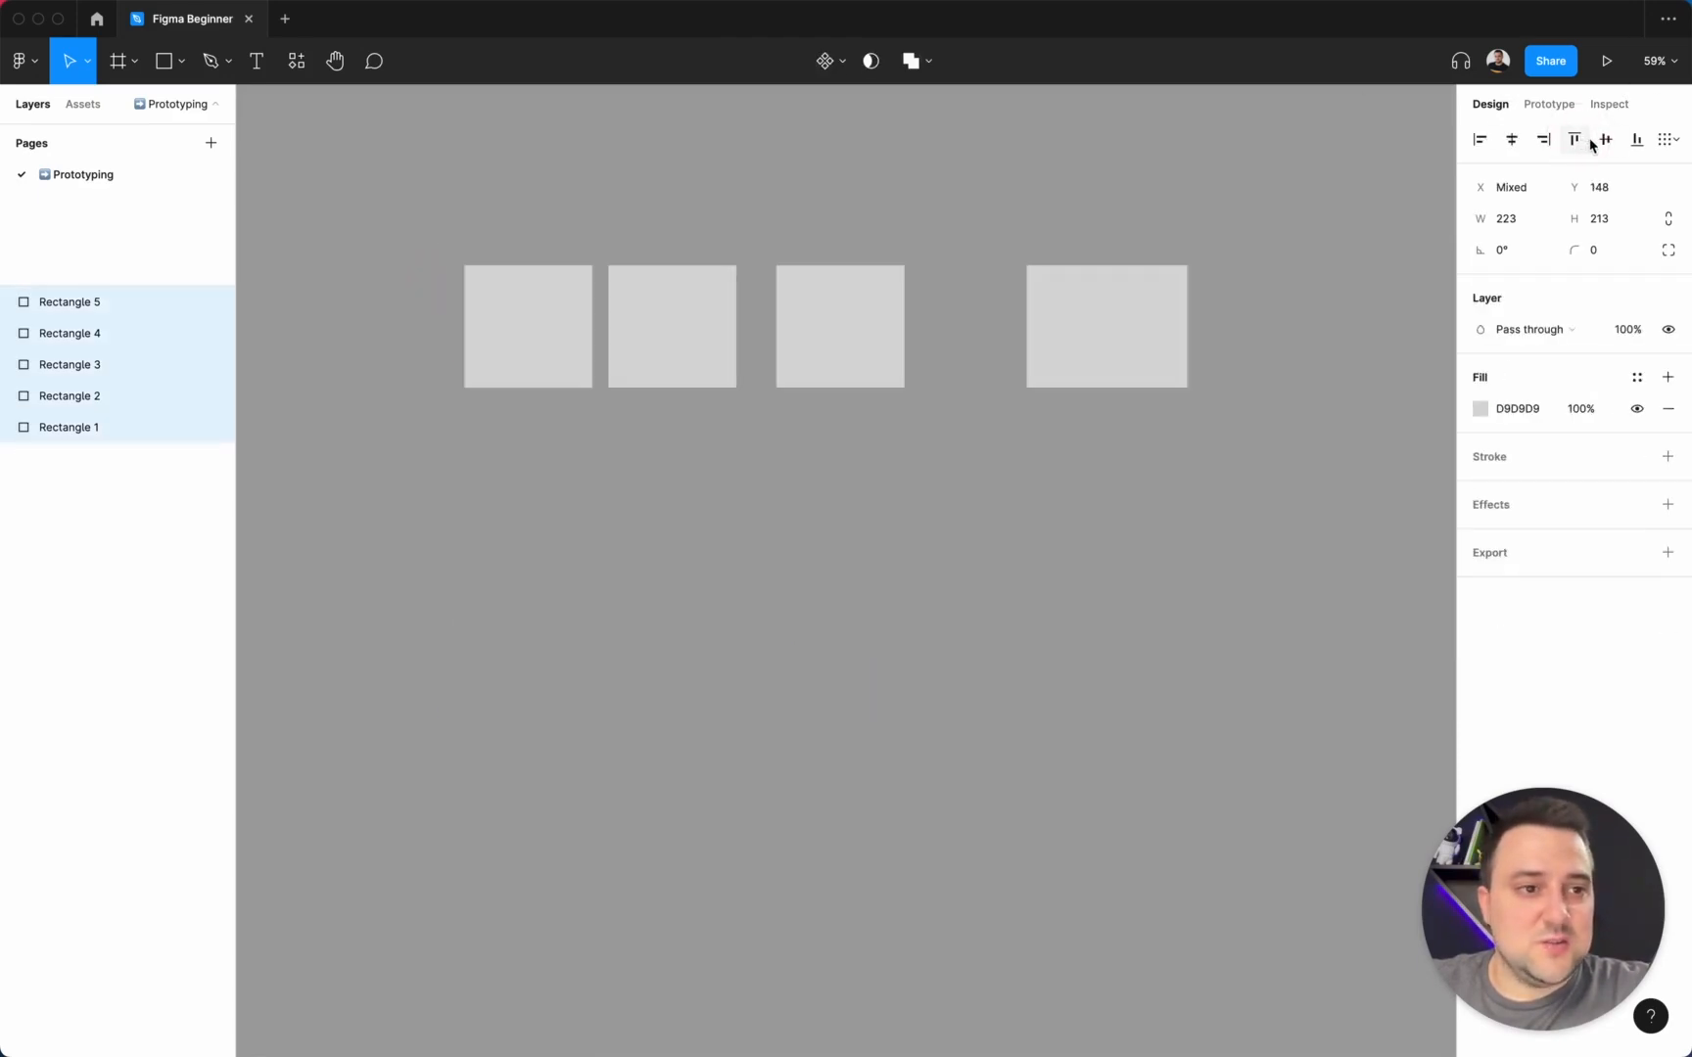
{"action": "key", "text": "ctrl+z"}
{"action": "left_click", "coordinate": [1607, 141]}
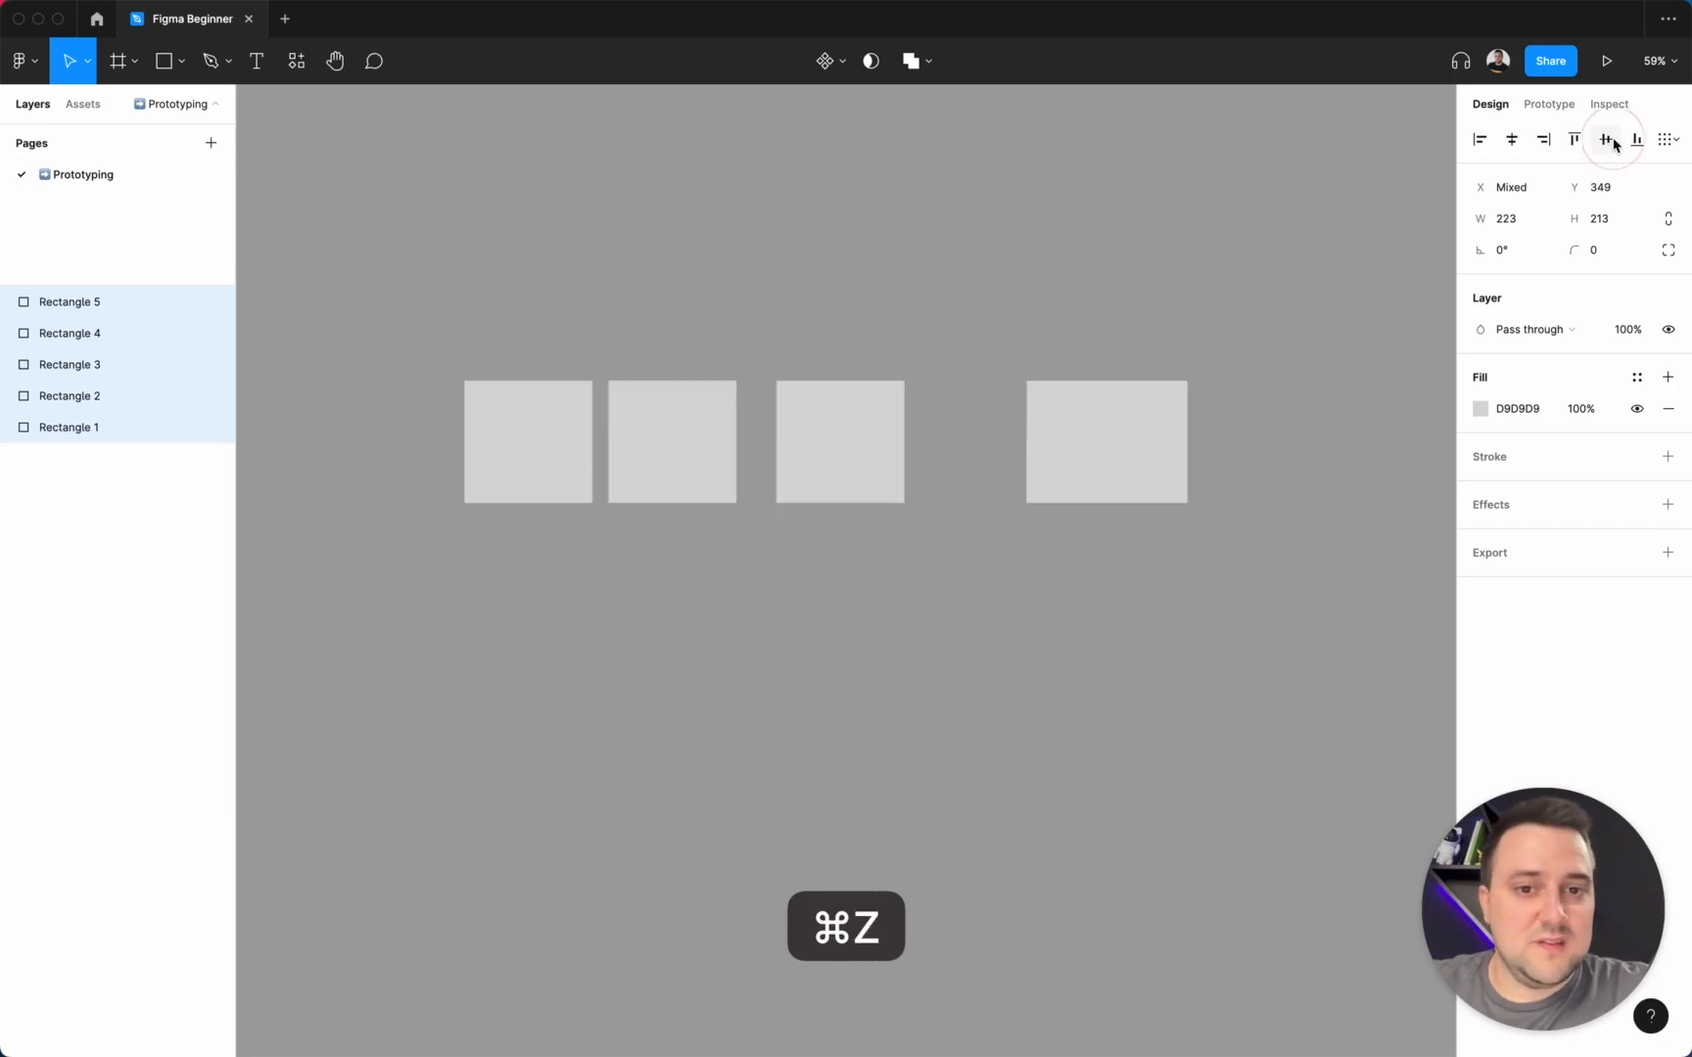
{"action": "key", "text": "ctrl+z"}
{"action": "left_click", "coordinate": [1637, 140]}
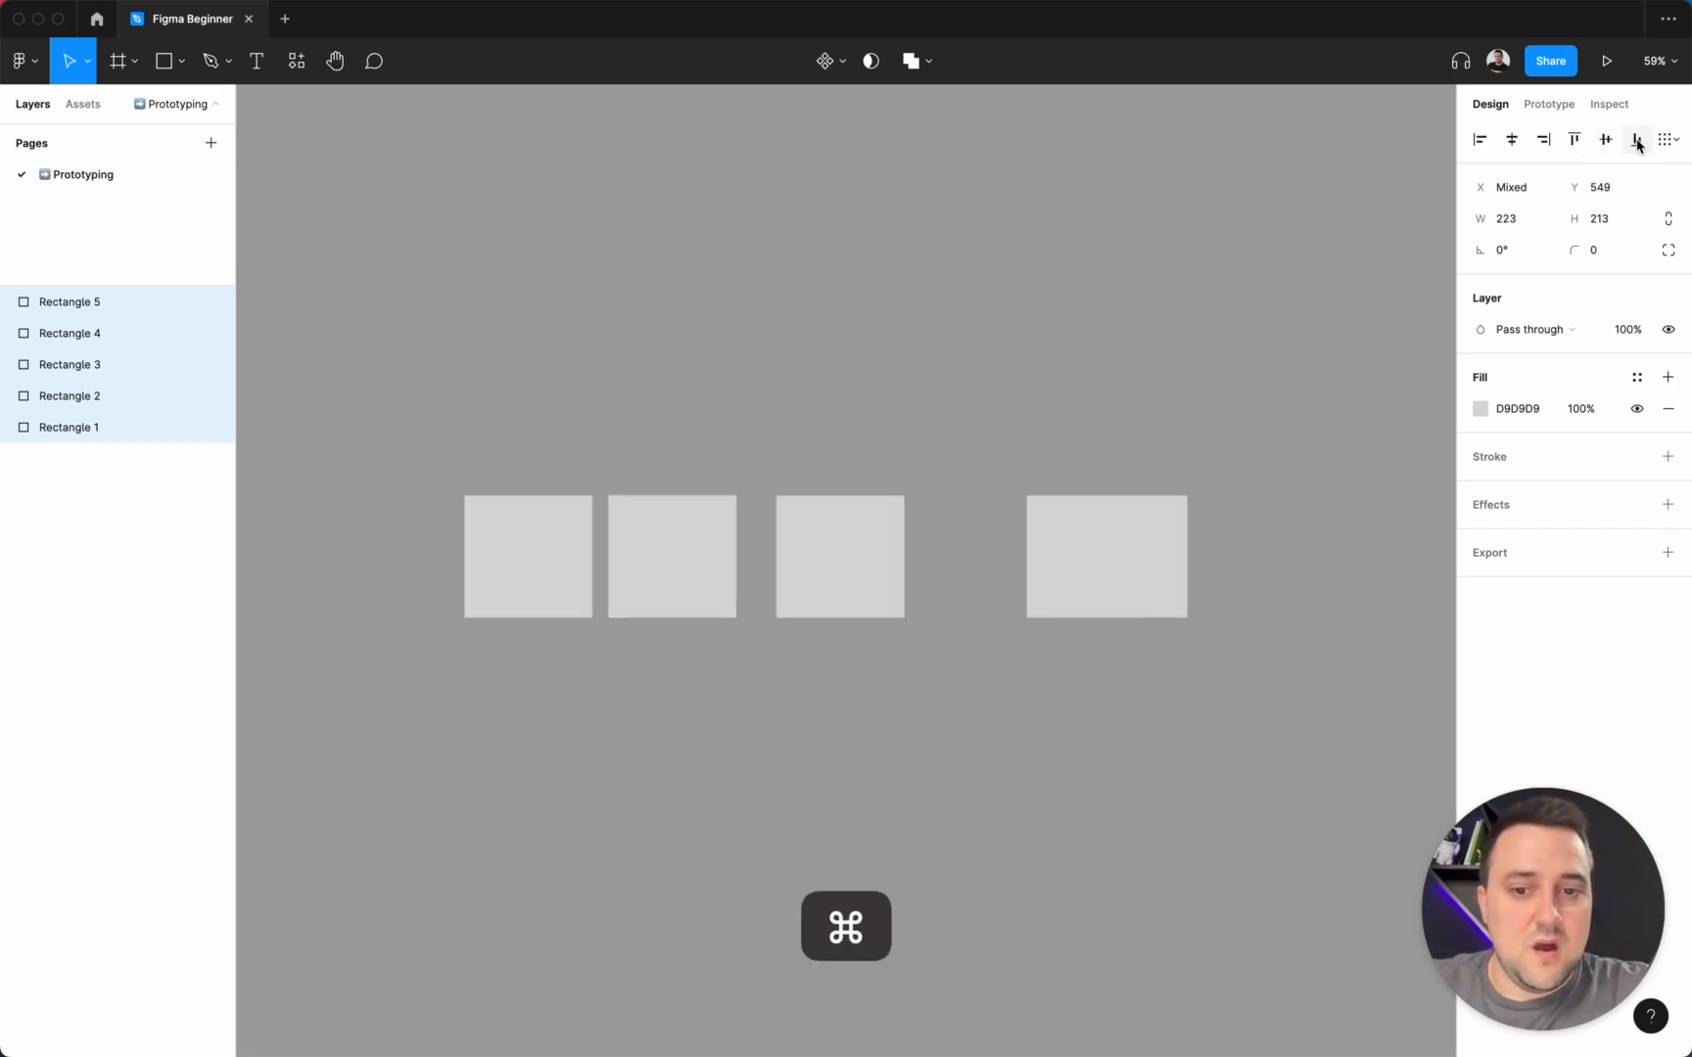
{"action": "key", "text": "ctrl+z"}
Try Tidy up and Distribute vertical spacing on the five scattered rectangles, undoing each one.
{"action": "left_click", "coordinate": [1667, 139]}
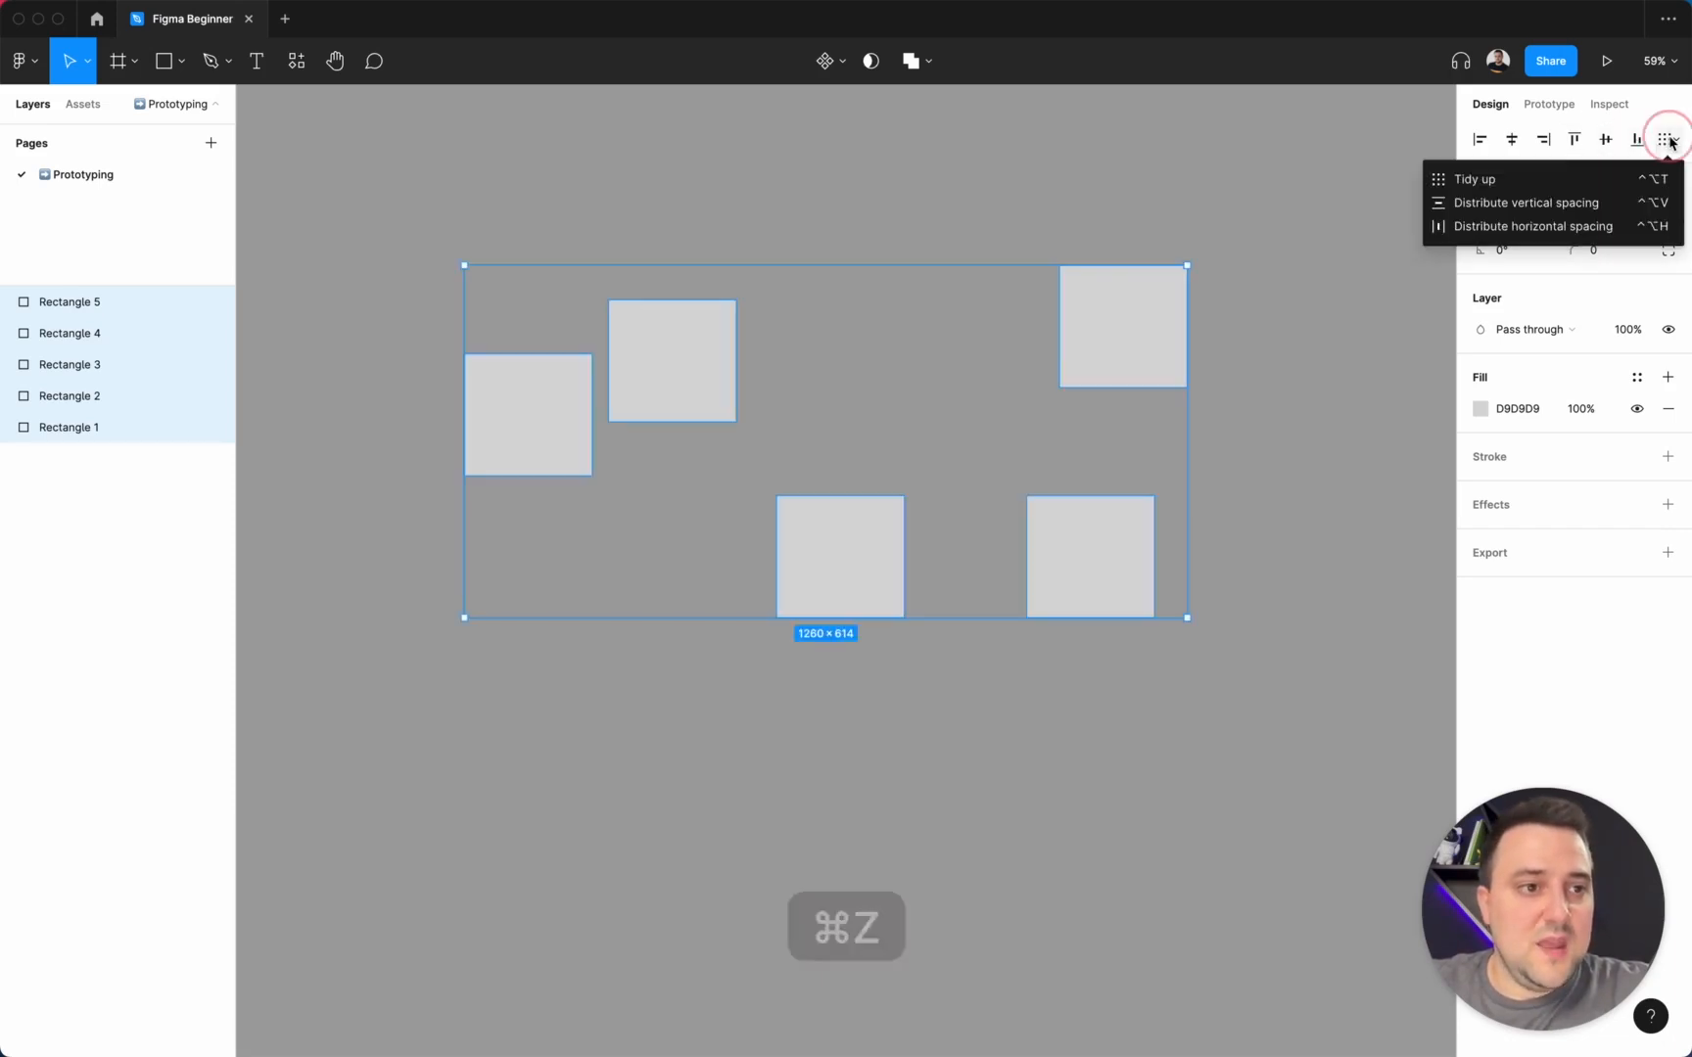
{"action": "left_click", "coordinate": [1542, 180]}
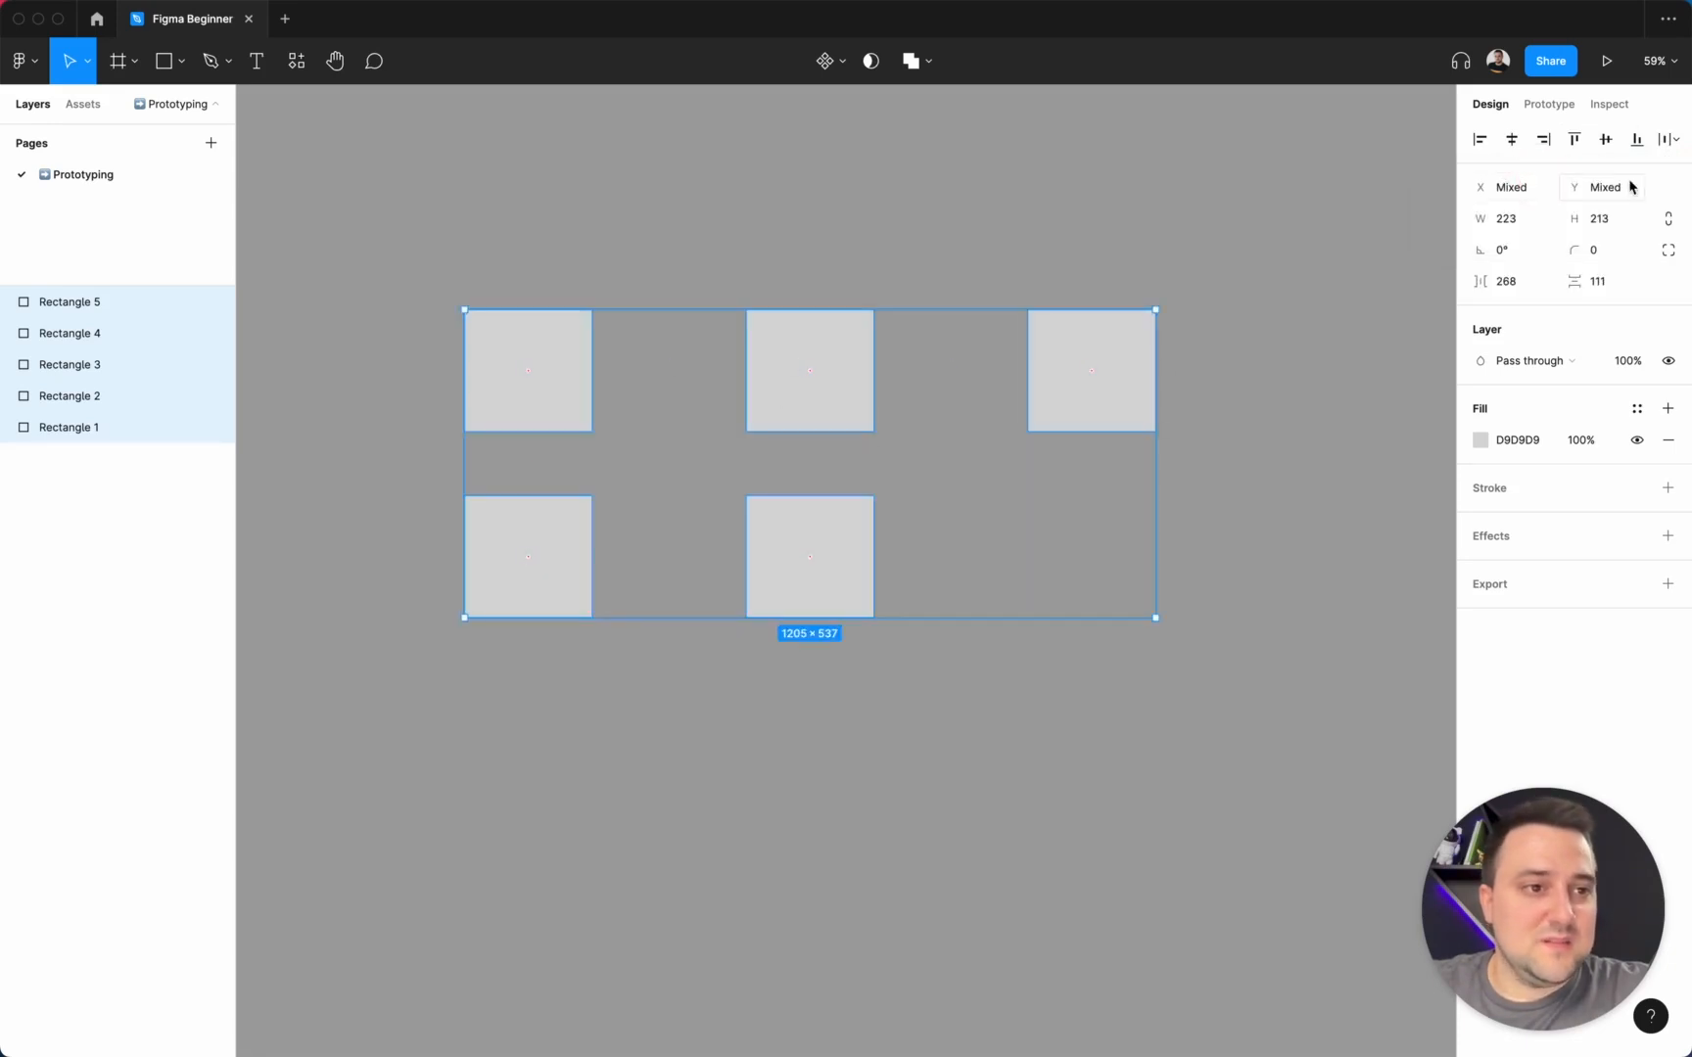
{"action": "key", "text": "ctrl+z"}
{"action": "left_click", "coordinate": [1667, 139]}
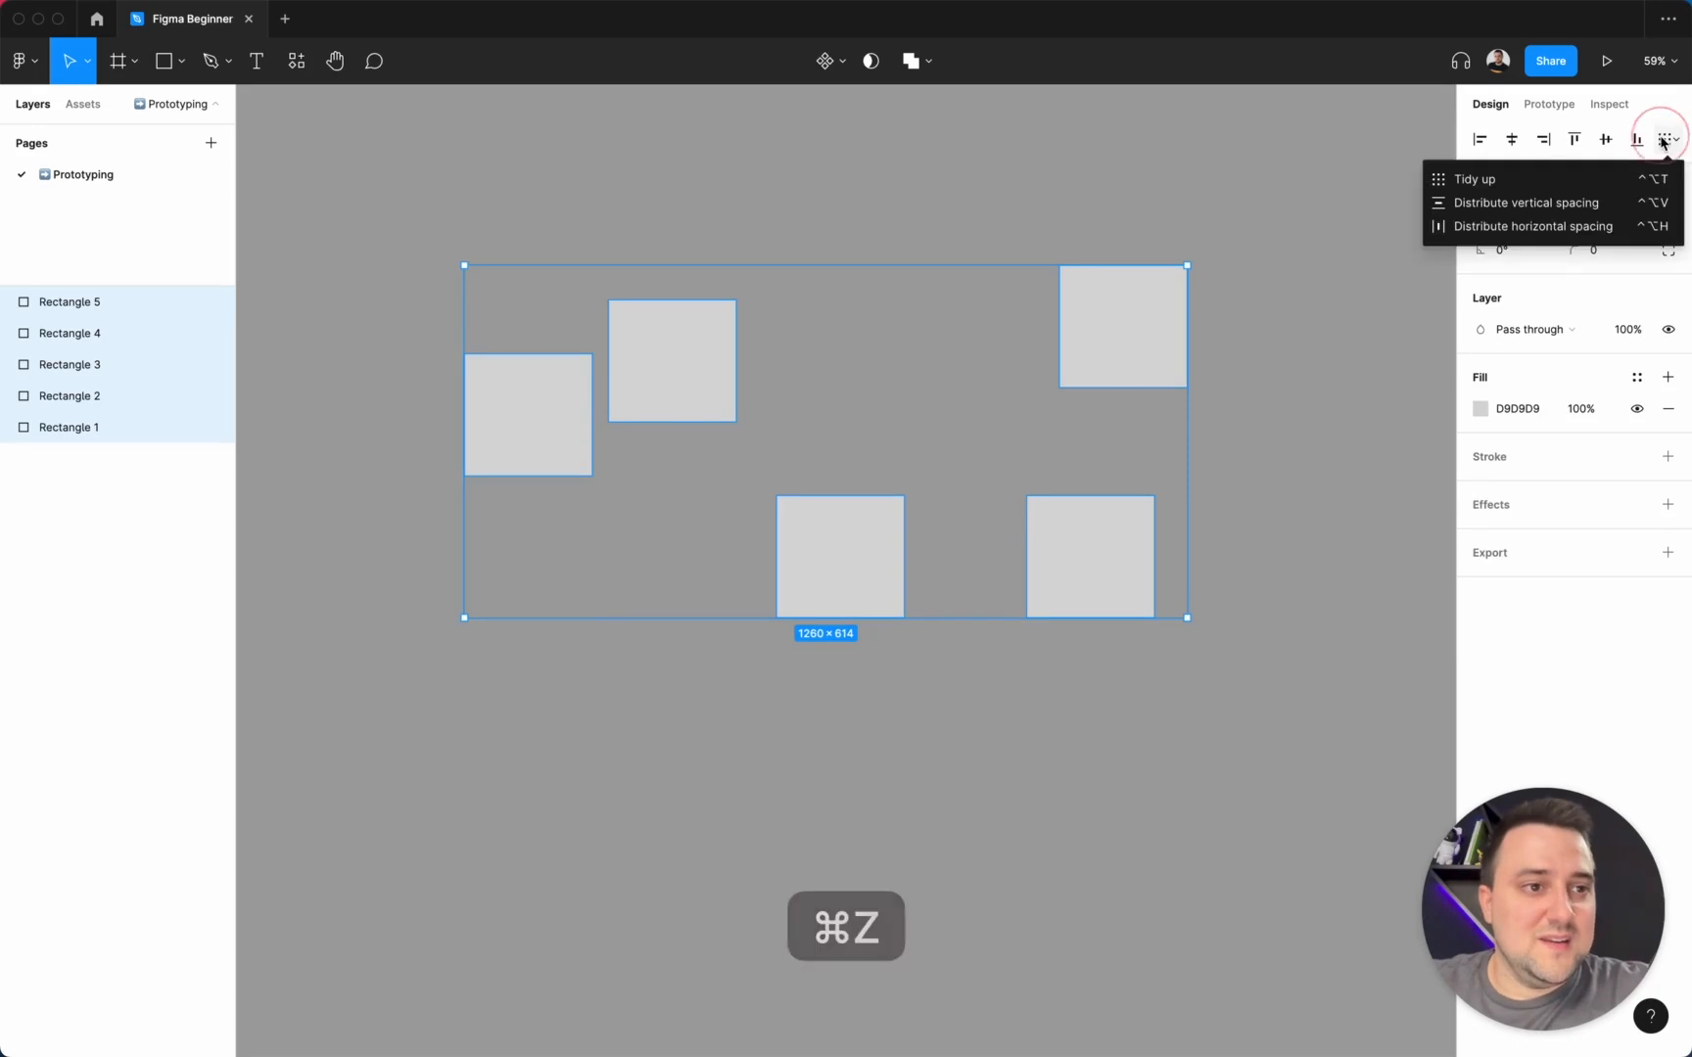
{"action": "left_click", "coordinate": [1588, 203]}
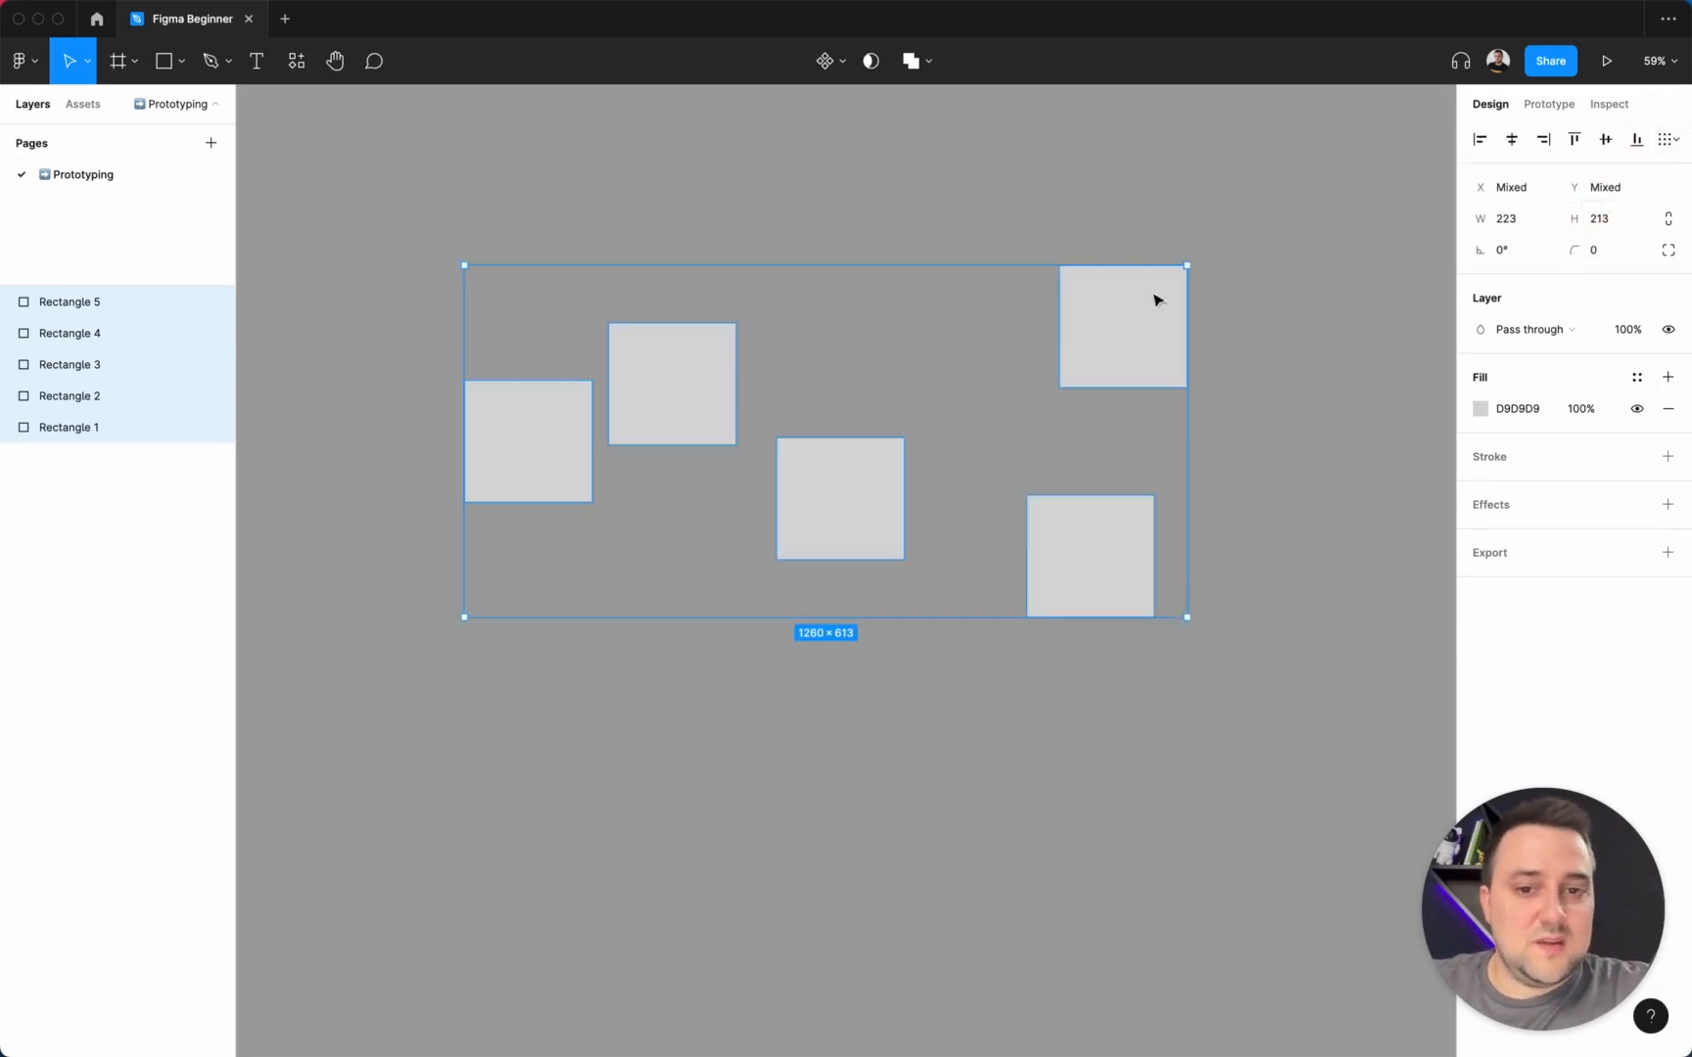
{"action": "left_click", "coordinate": [1666, 139]}
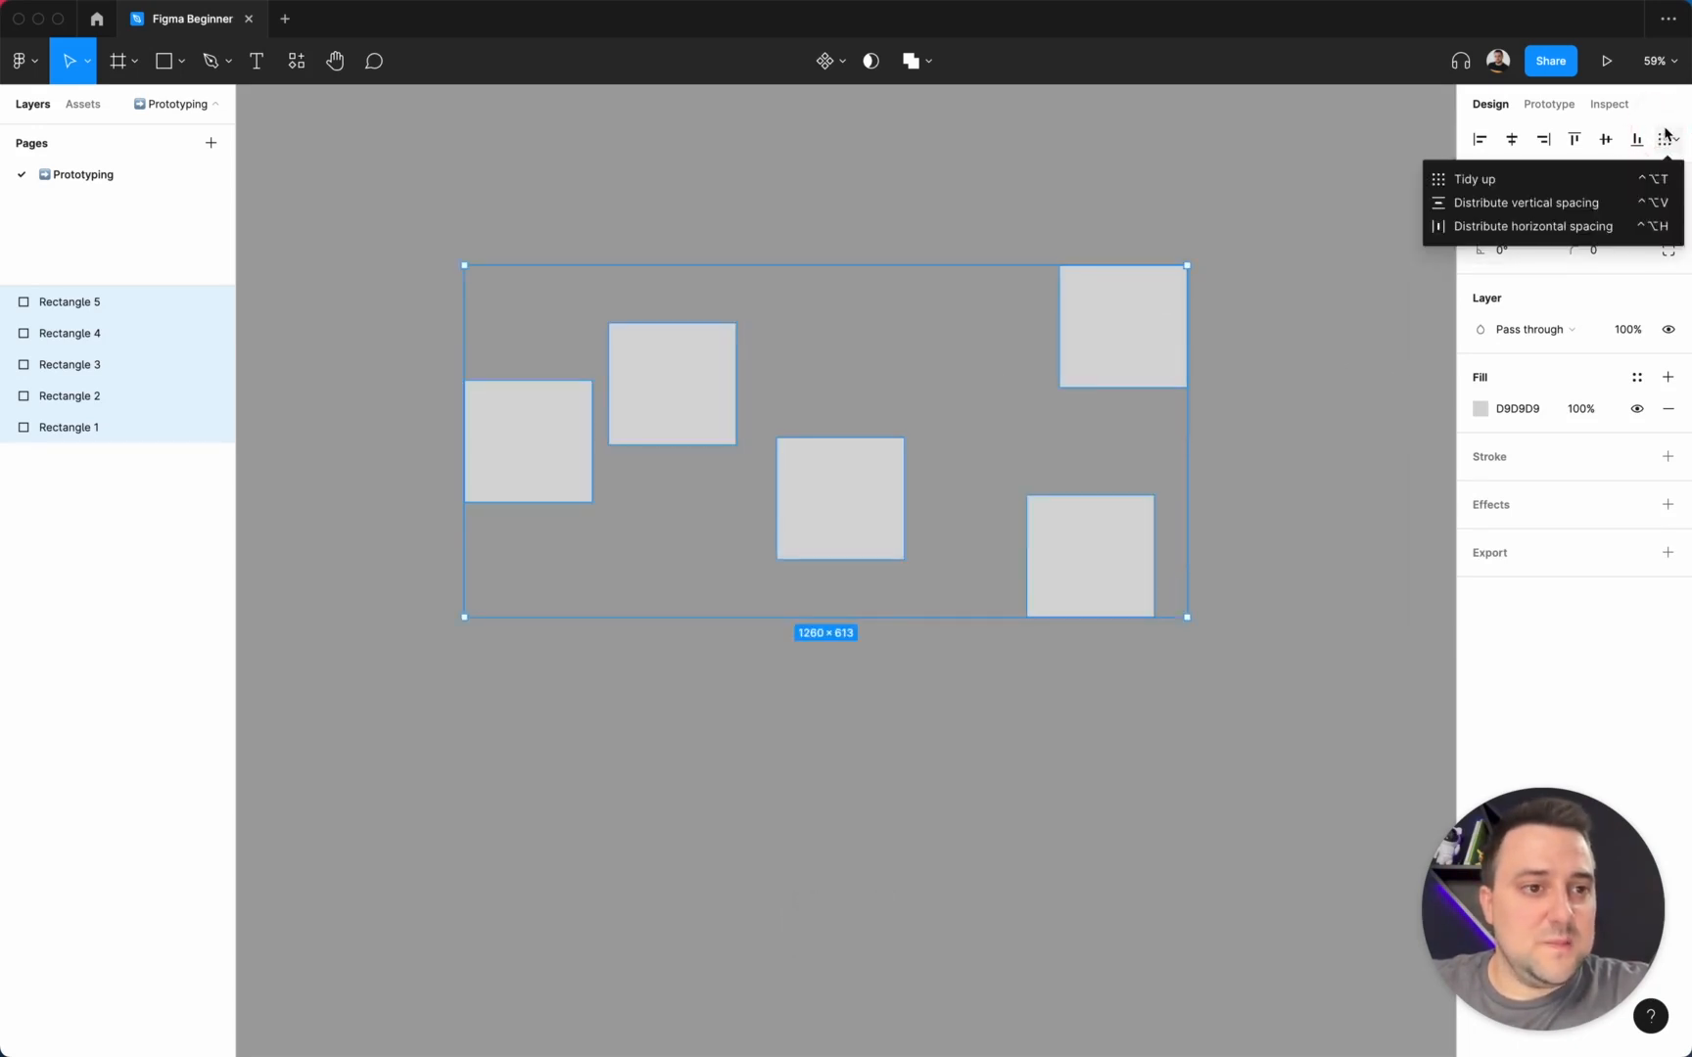
{"action": "left_click", "coordinate": [1667, 136]}
{"action": "key", "text": "super+z"}
Distribute the horizontal spacing of the five scattered rectangles evenly and check each rectangle in turn.
{"action": "left_click", "coordinate": [1667, 139]}
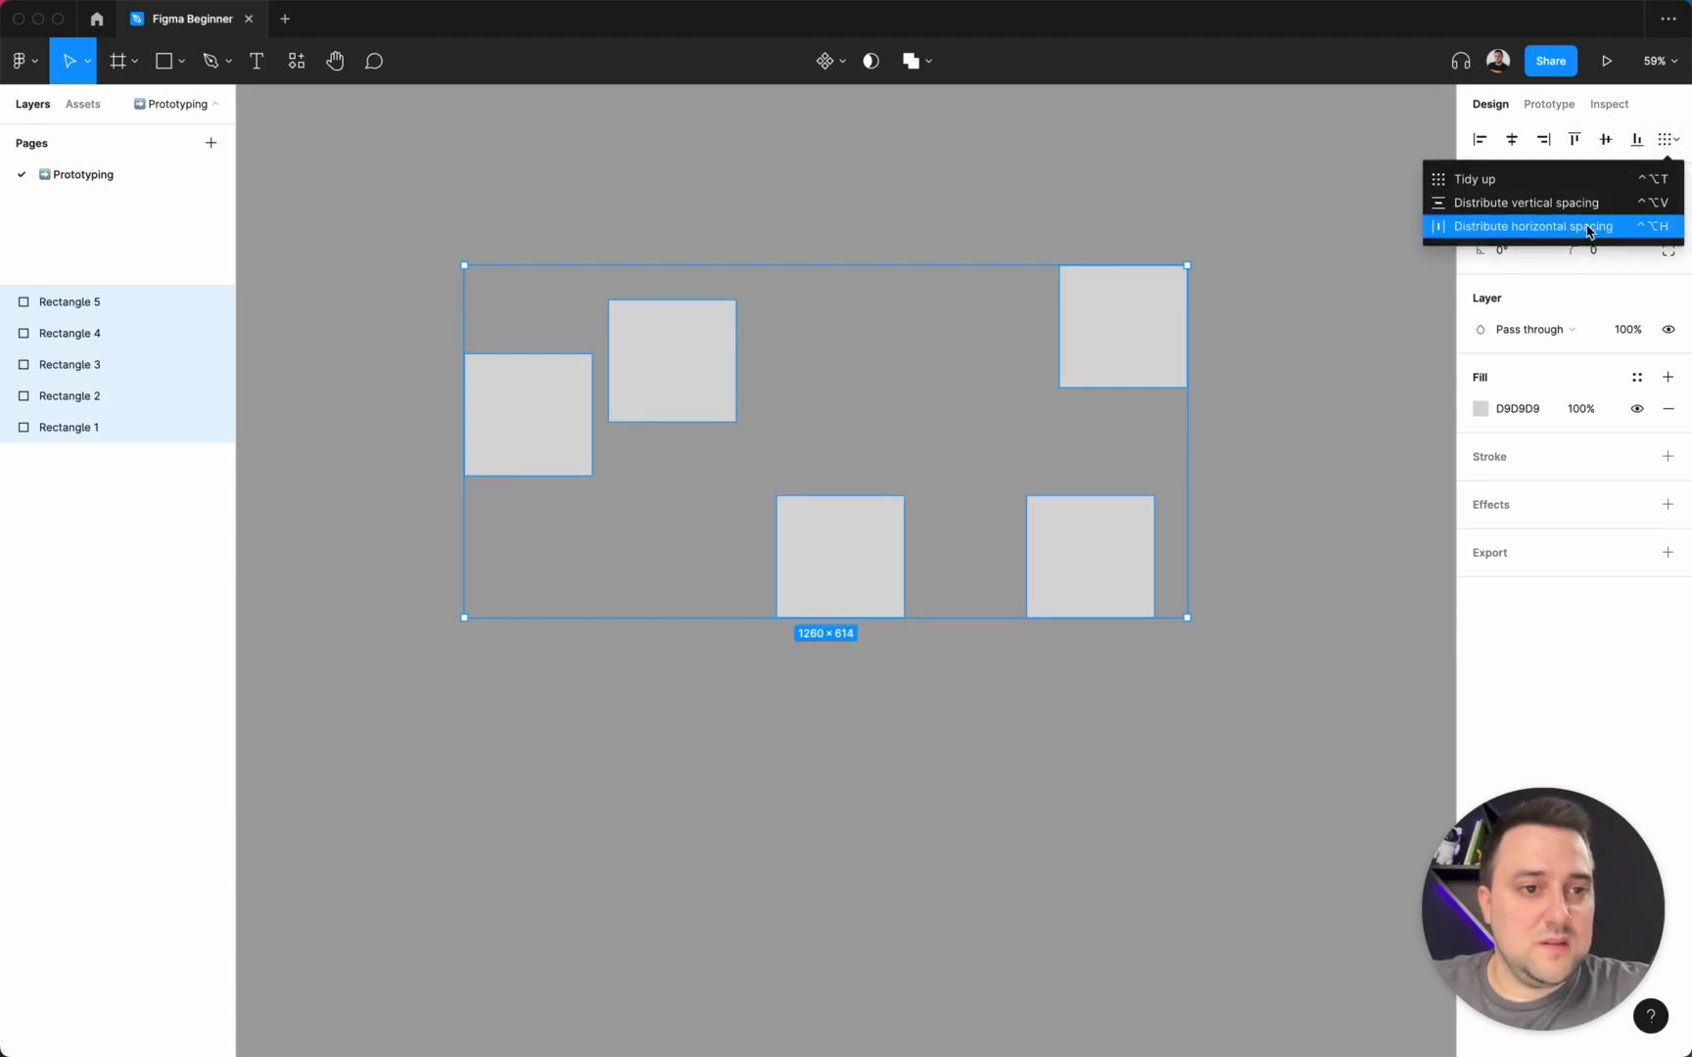
{"action": "left_click", "coordinate": [1586, 220]}
{"action": "left_click", "coordinate": [564, 437]}
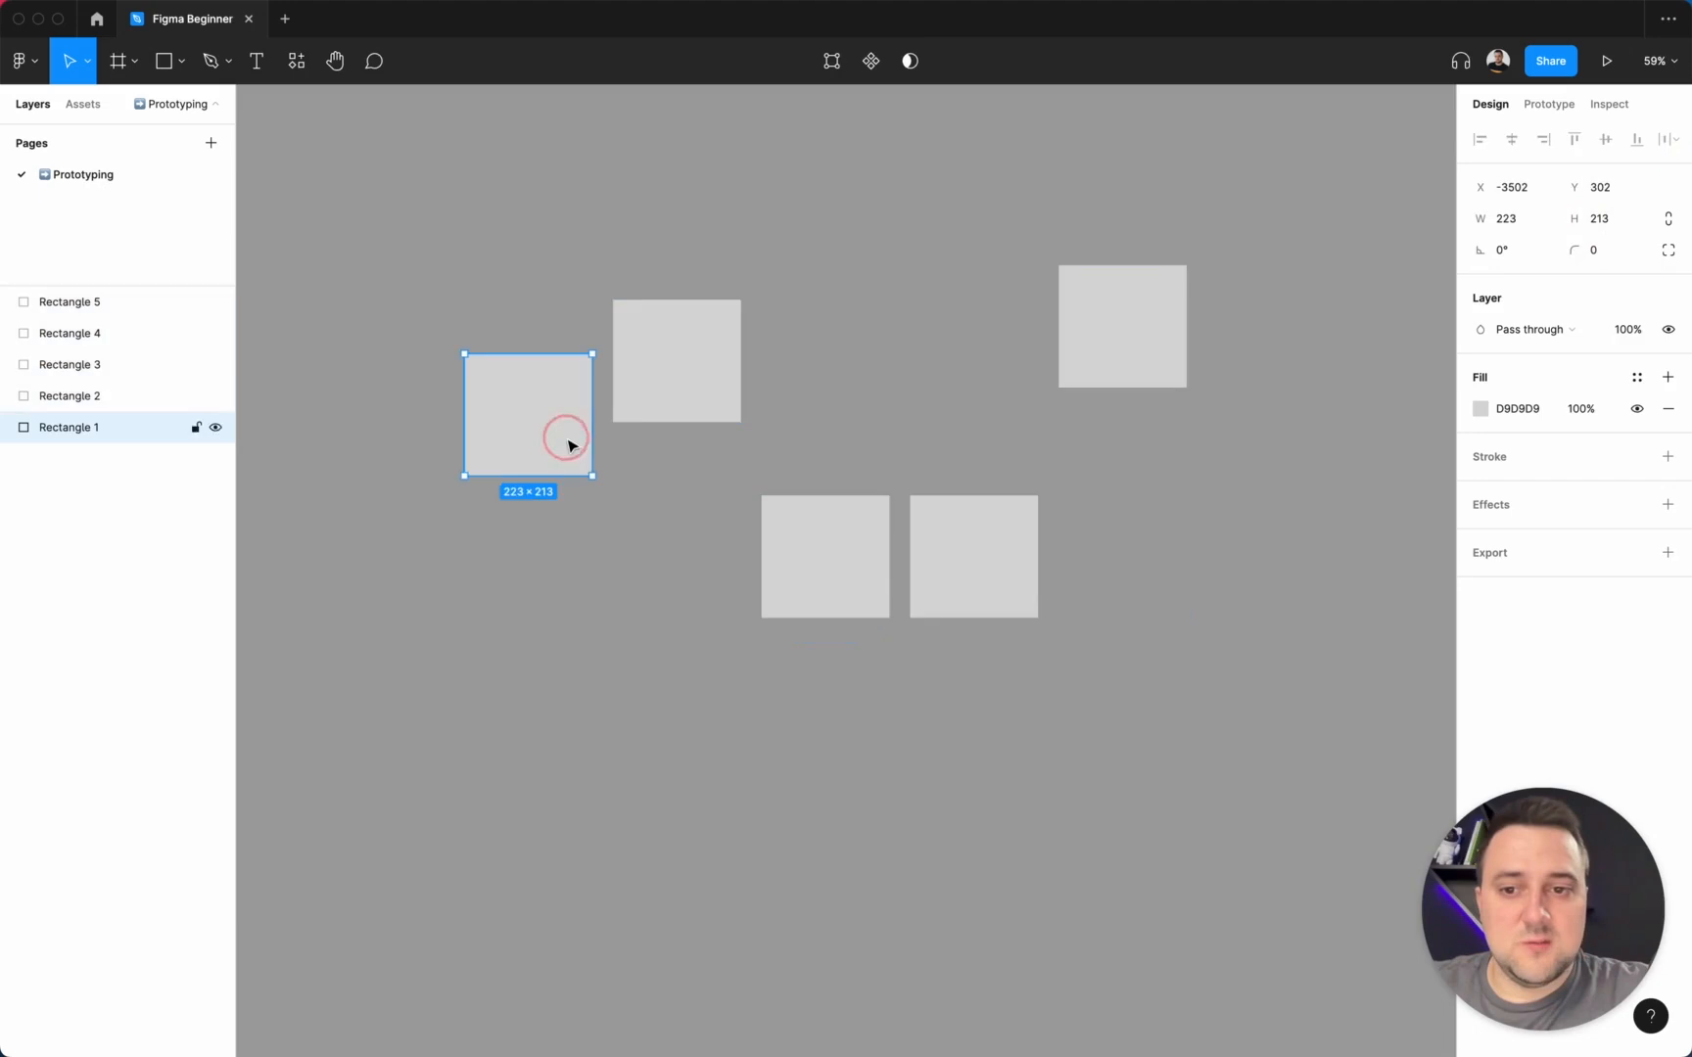
{"action": "left_click", "coordinate": [654, 370], "text": "alt"}
{"action": "left_click", "coordinate": [832, 549], "text": "alt"}
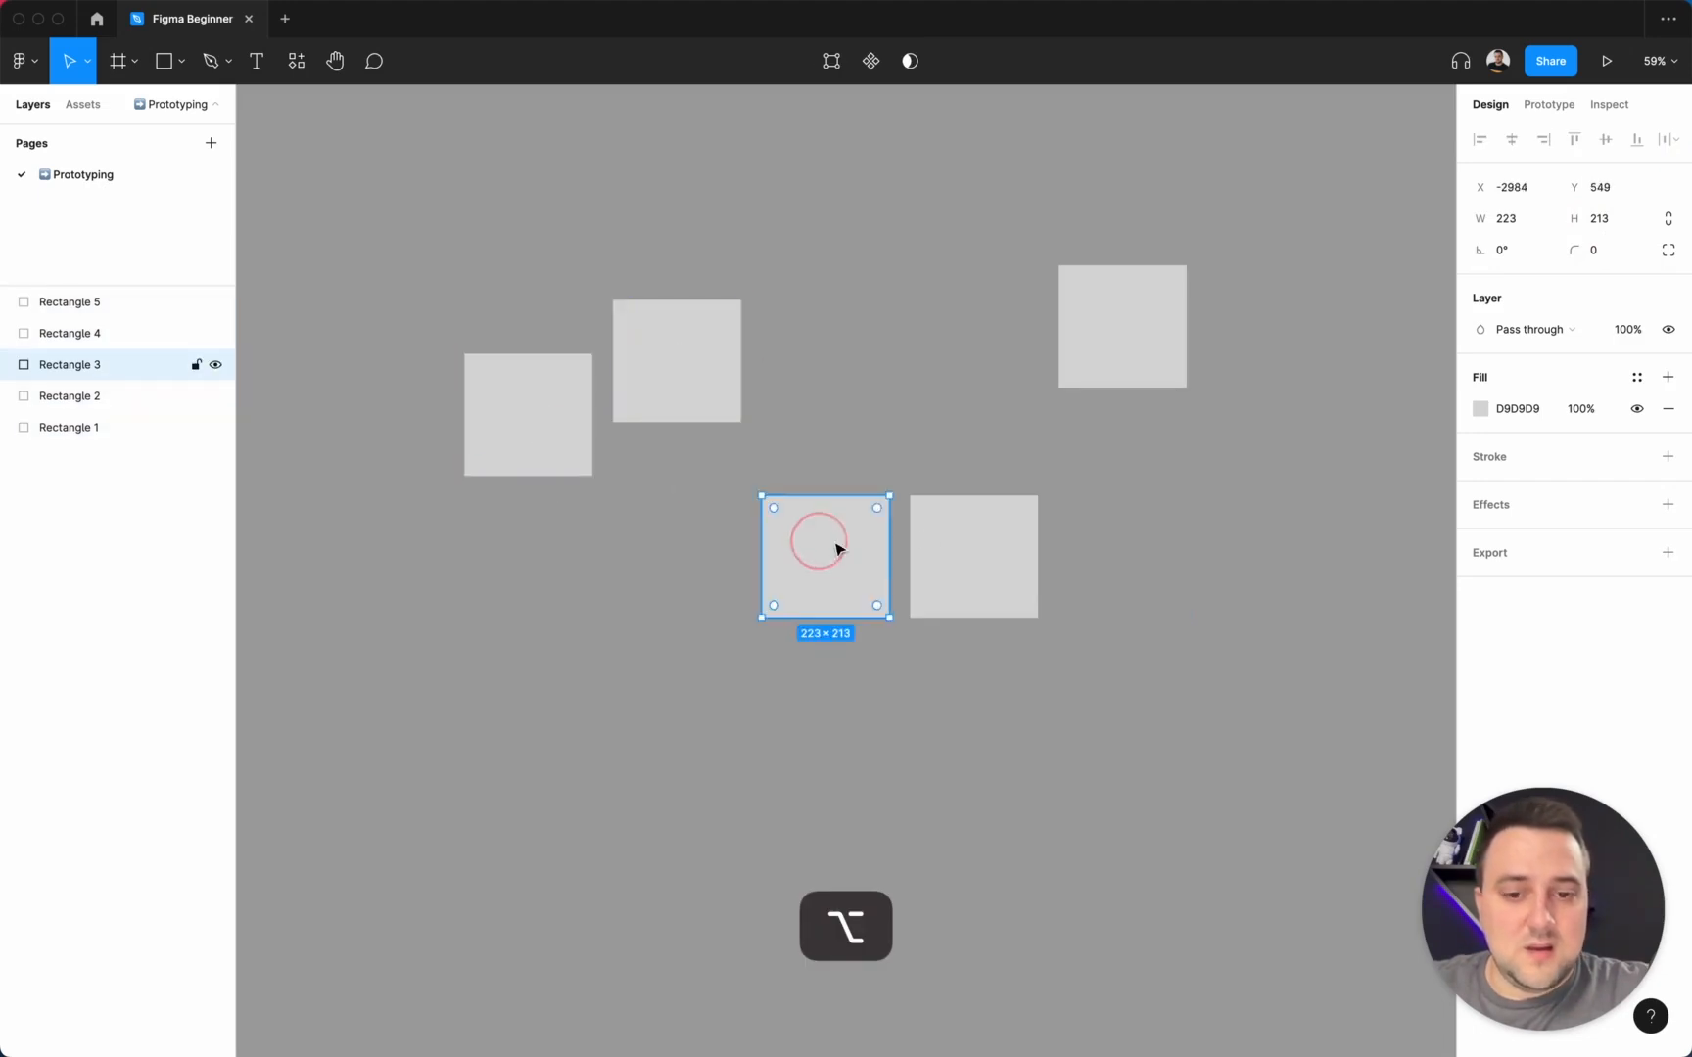
{"action": "left_click", "coordinate": [978, 542], "text": "alt"}
{"action": "left_click", "coordinate": [1106, 333]}
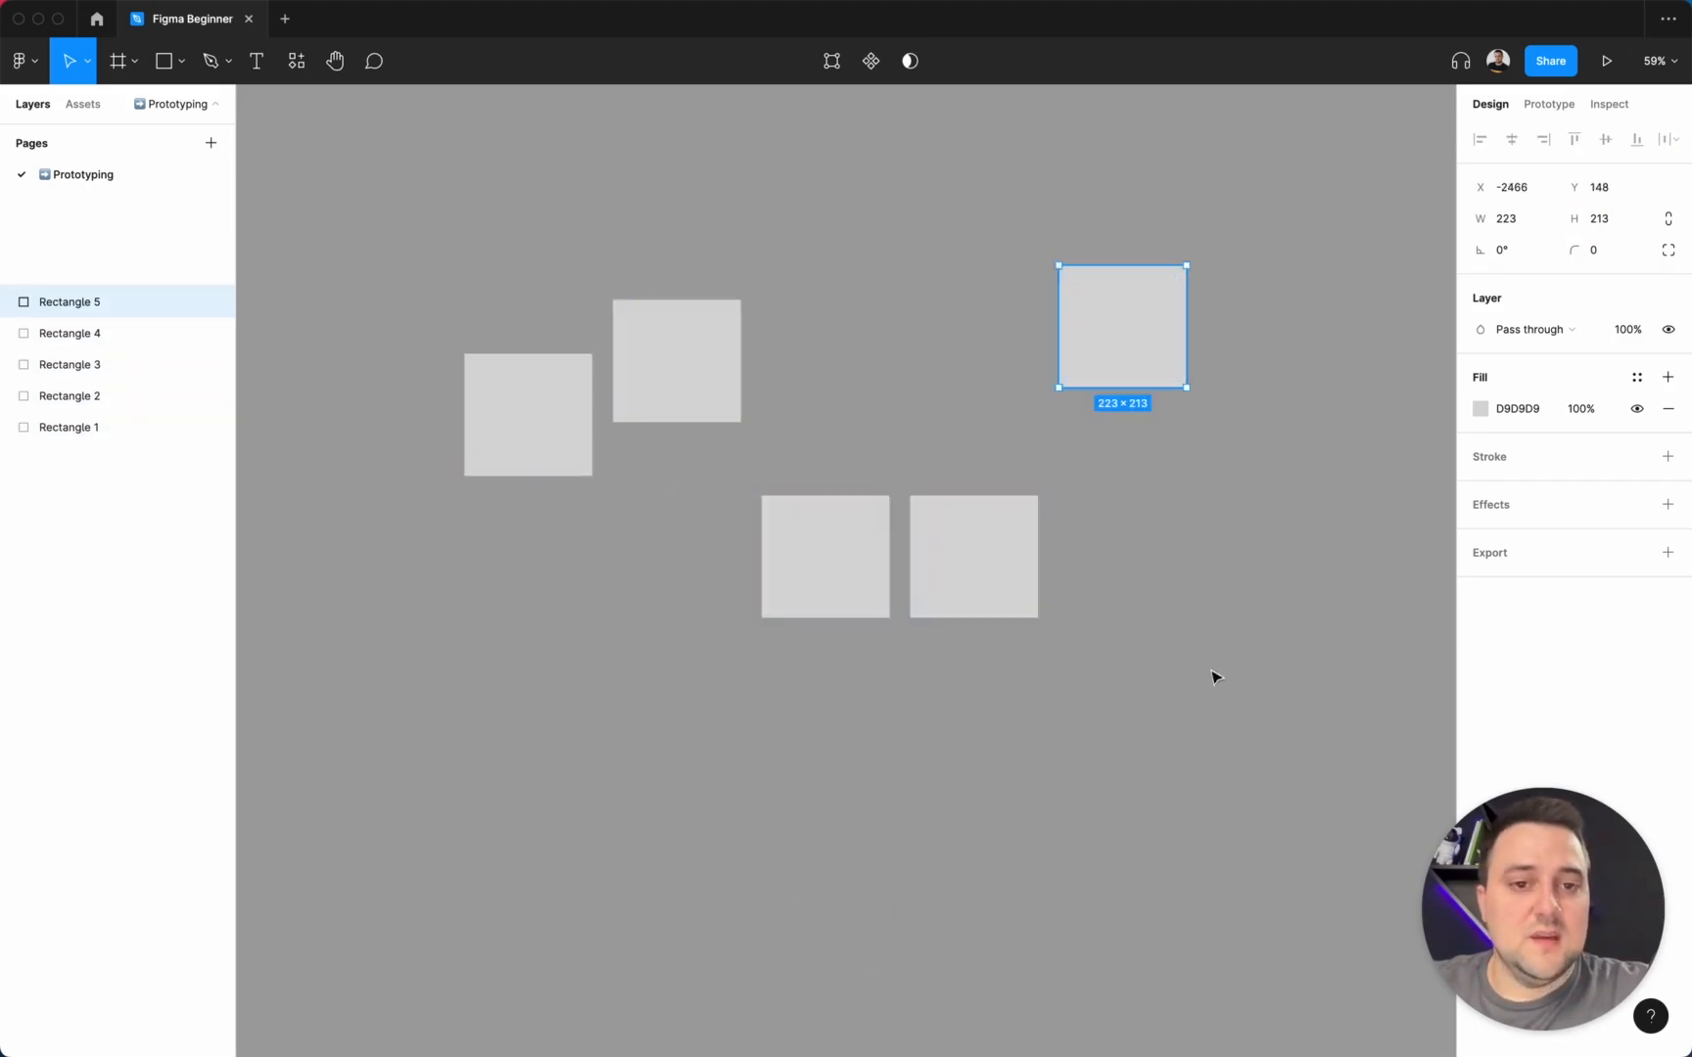
Tidy up all five rectangles into a grid and set its vertical spacing to 36.
{"action": "left_click_drag", "start_coordinate": [1217, 676], "coordinate": [440, 291]}
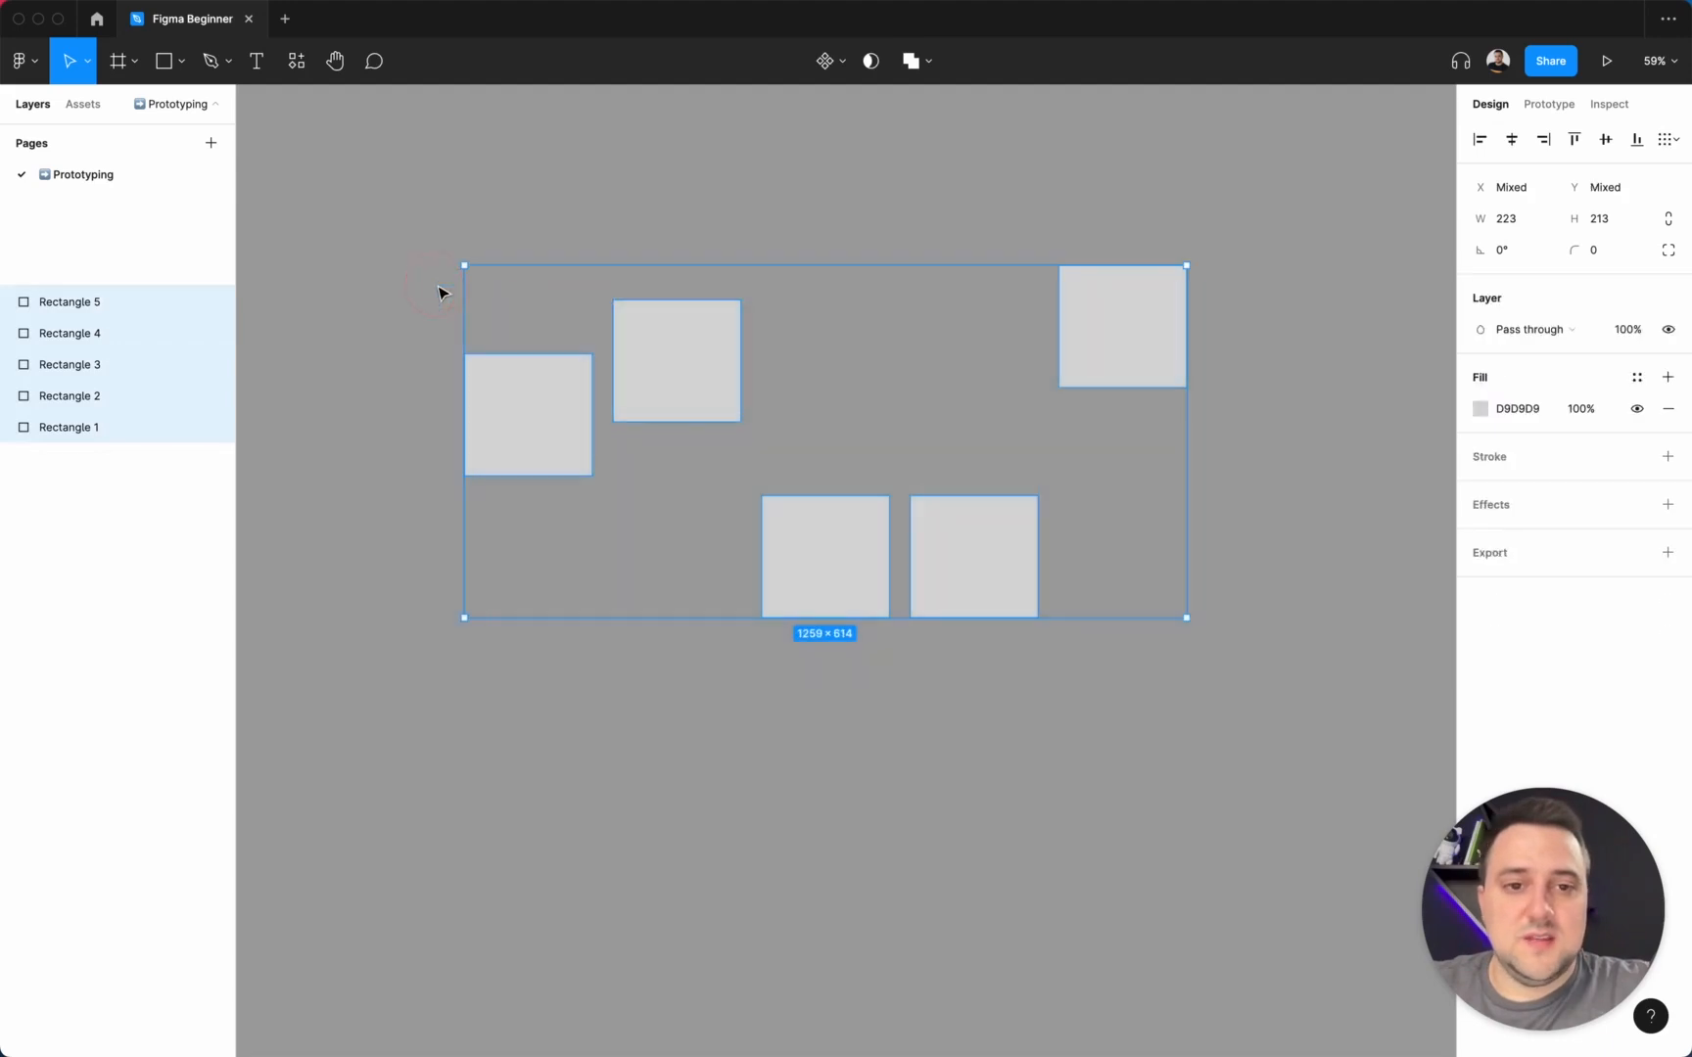
{"action": "left_click", "coordinate": [1675, 145]}
{"action": "left_click", "coordinate": [1498, 178]}
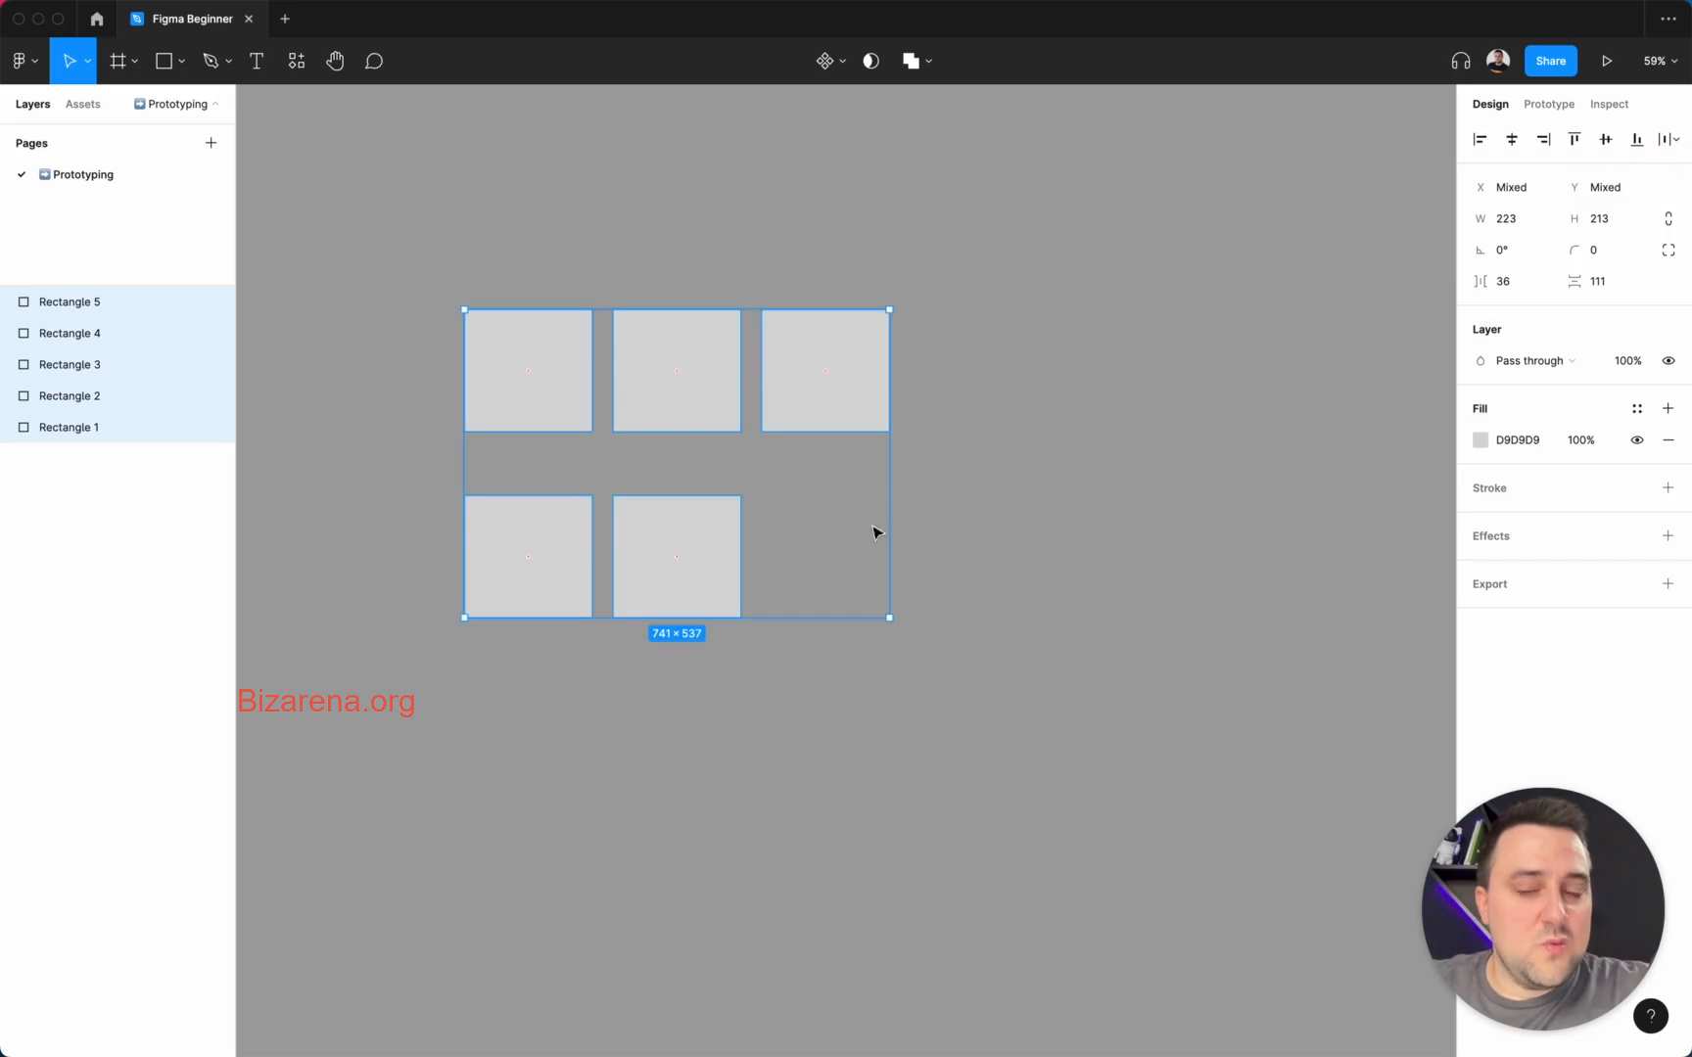
{"action": "left_click", "coordinate": [1606, 279]}
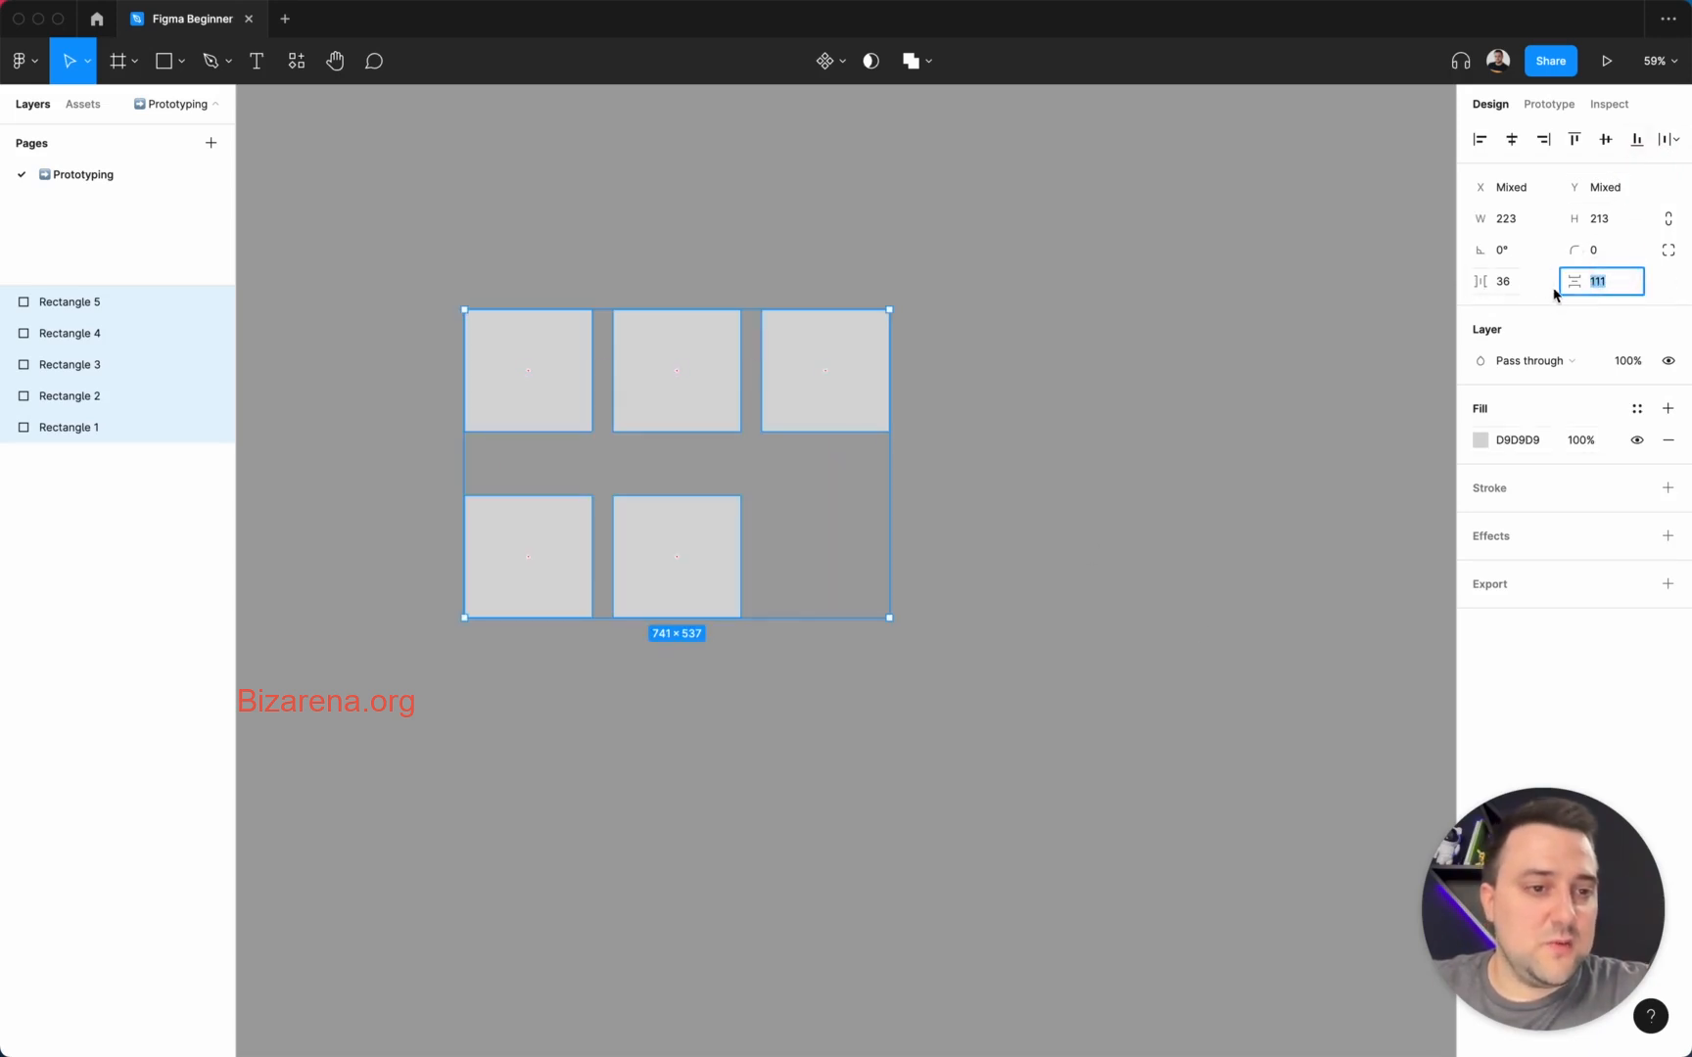
{"action": "type", "text": "36"}
{"action": "key", "text": "Return"}
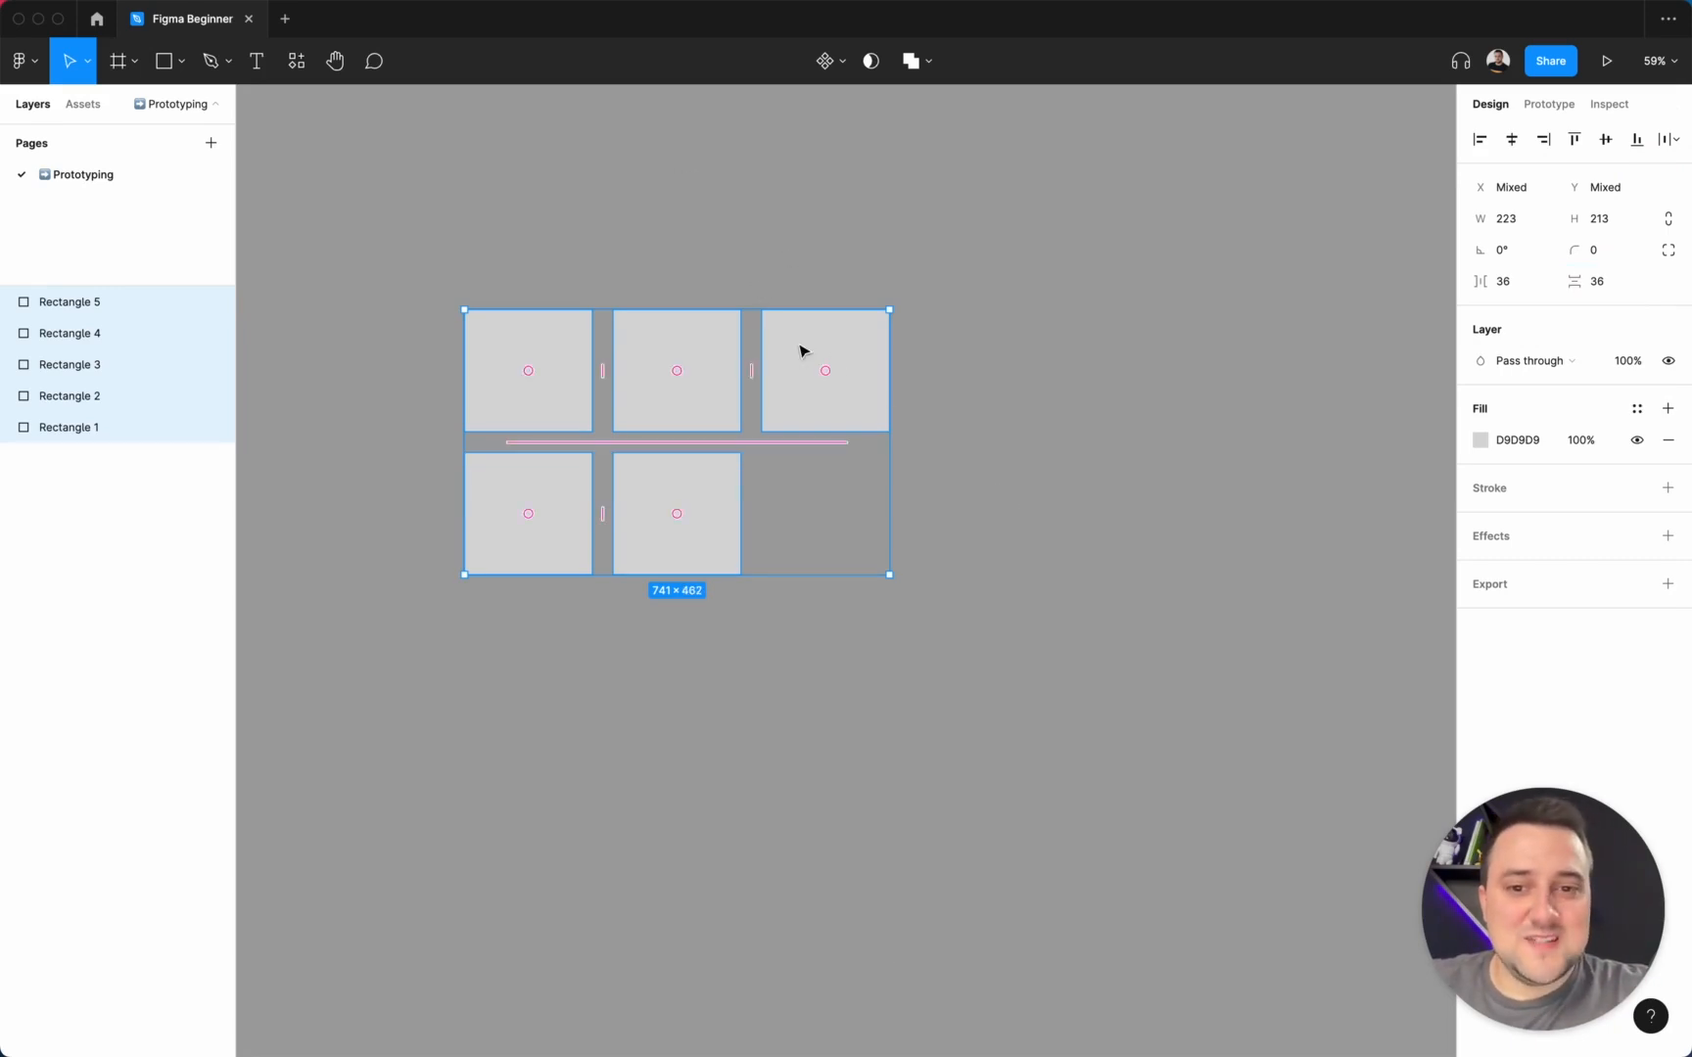
Reorder the rectangles within the grid's upper row and move the upper-middle one into the middle of the lower row.
{"action": "left_click_drag", "start_coordinate": [826, 372], "coordinate": [524, 384]}
{"action": "left_click_drag", "start_coordinate": [675, 377], "coordinate": [540, 370]}
{"action": "left_click_drag", "start_coordinate": [677, 370], "coordinate": [817, 372]}
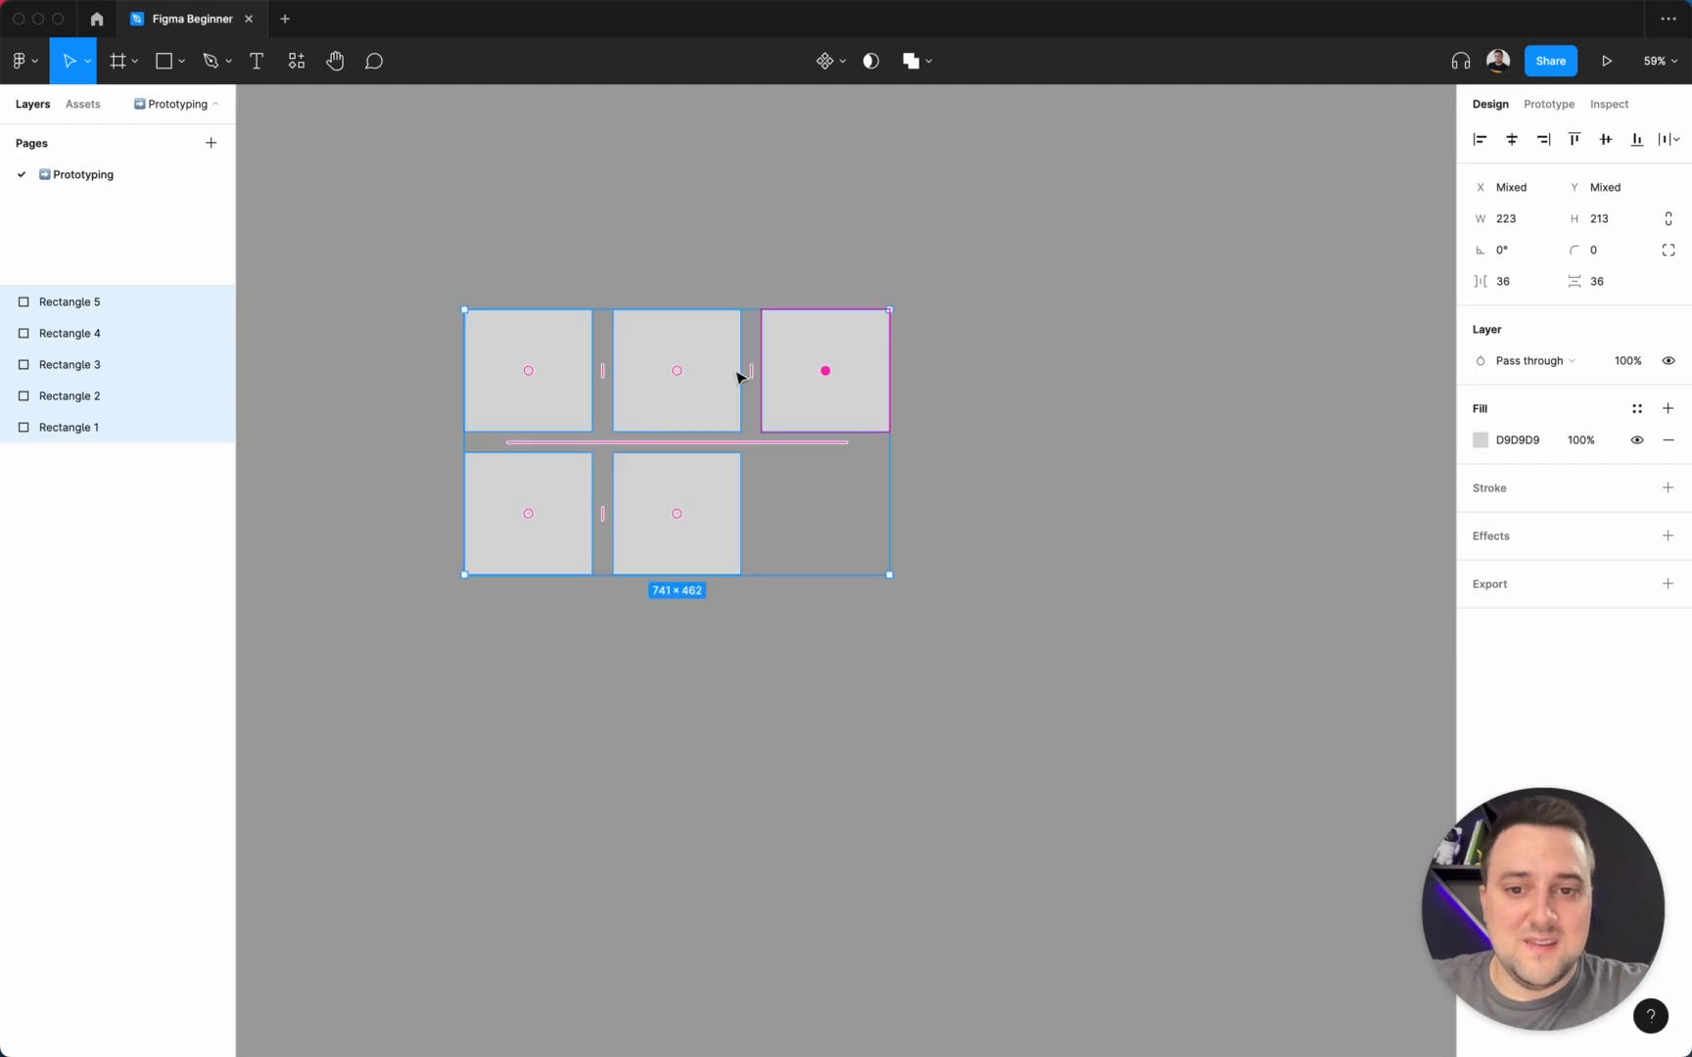
{"action": "left_click_drag", "start_coordinate": [680, 374], "coordinate": [719, 504]}
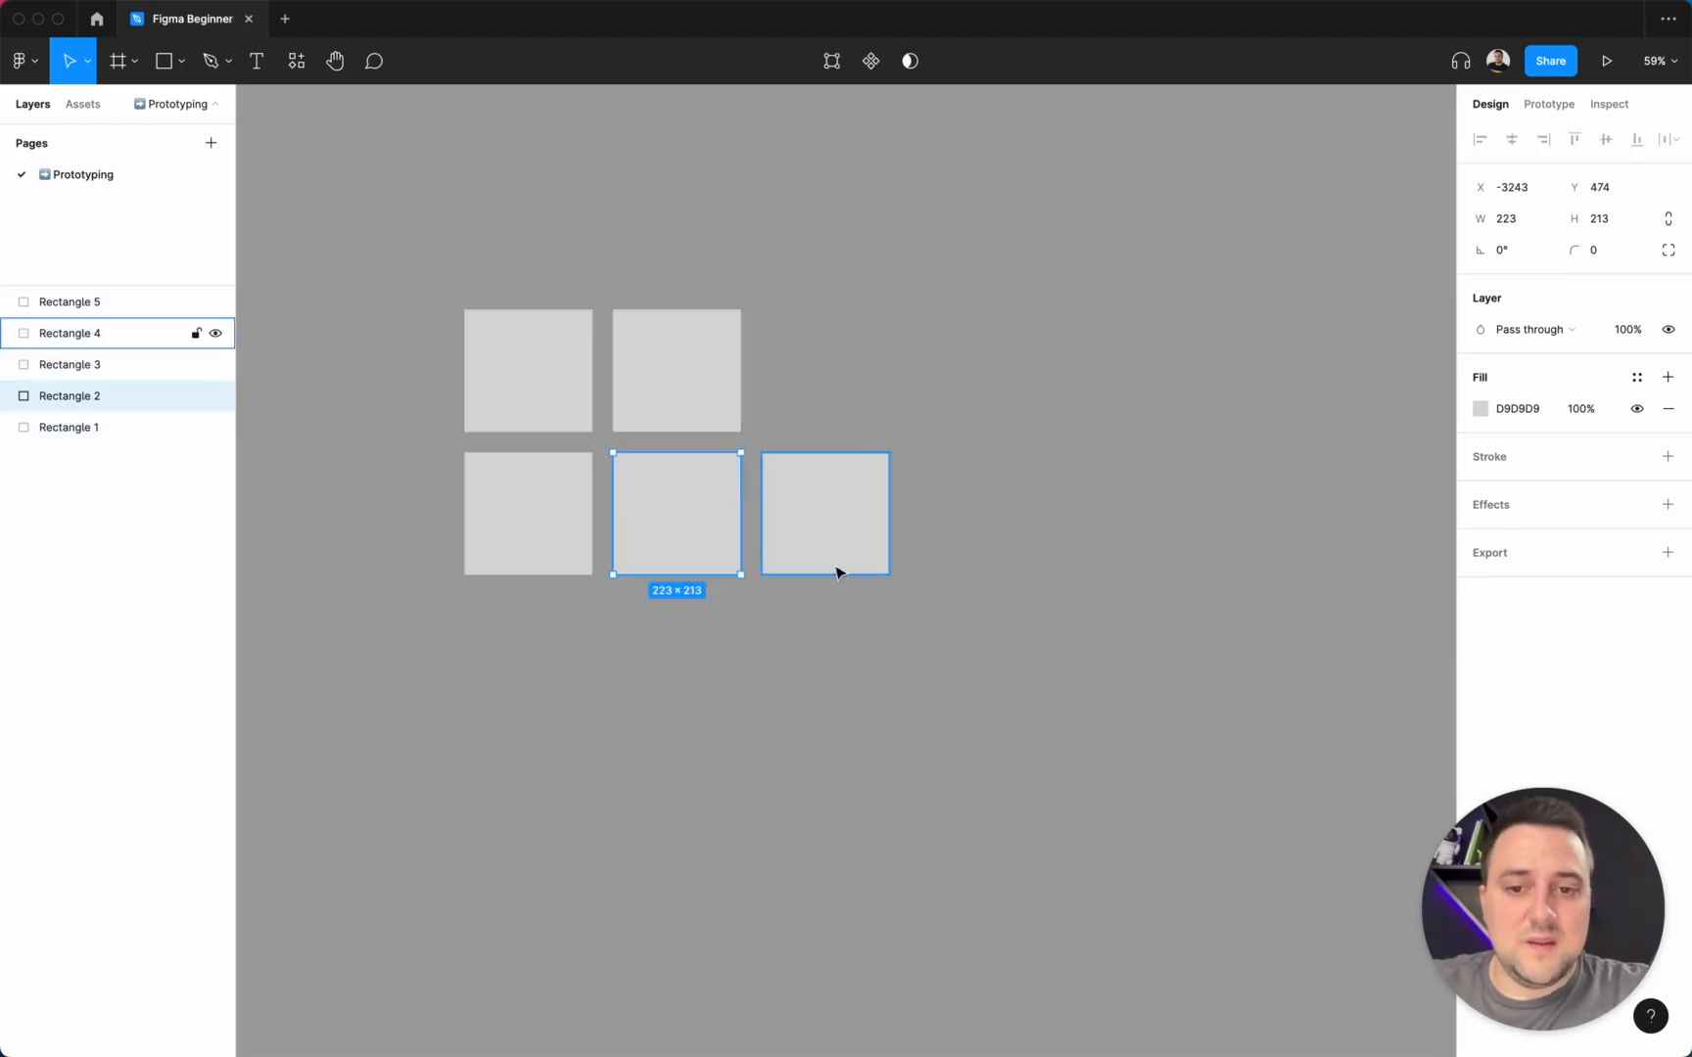
Fill the lower-middle rectangle with red D42626 and the upper-middle rectangle with pink CF9494.
{"action": "left_click", "coordinate": [1480, 408]}
{"action": "left_click", "coordinate": [1415, 471]}
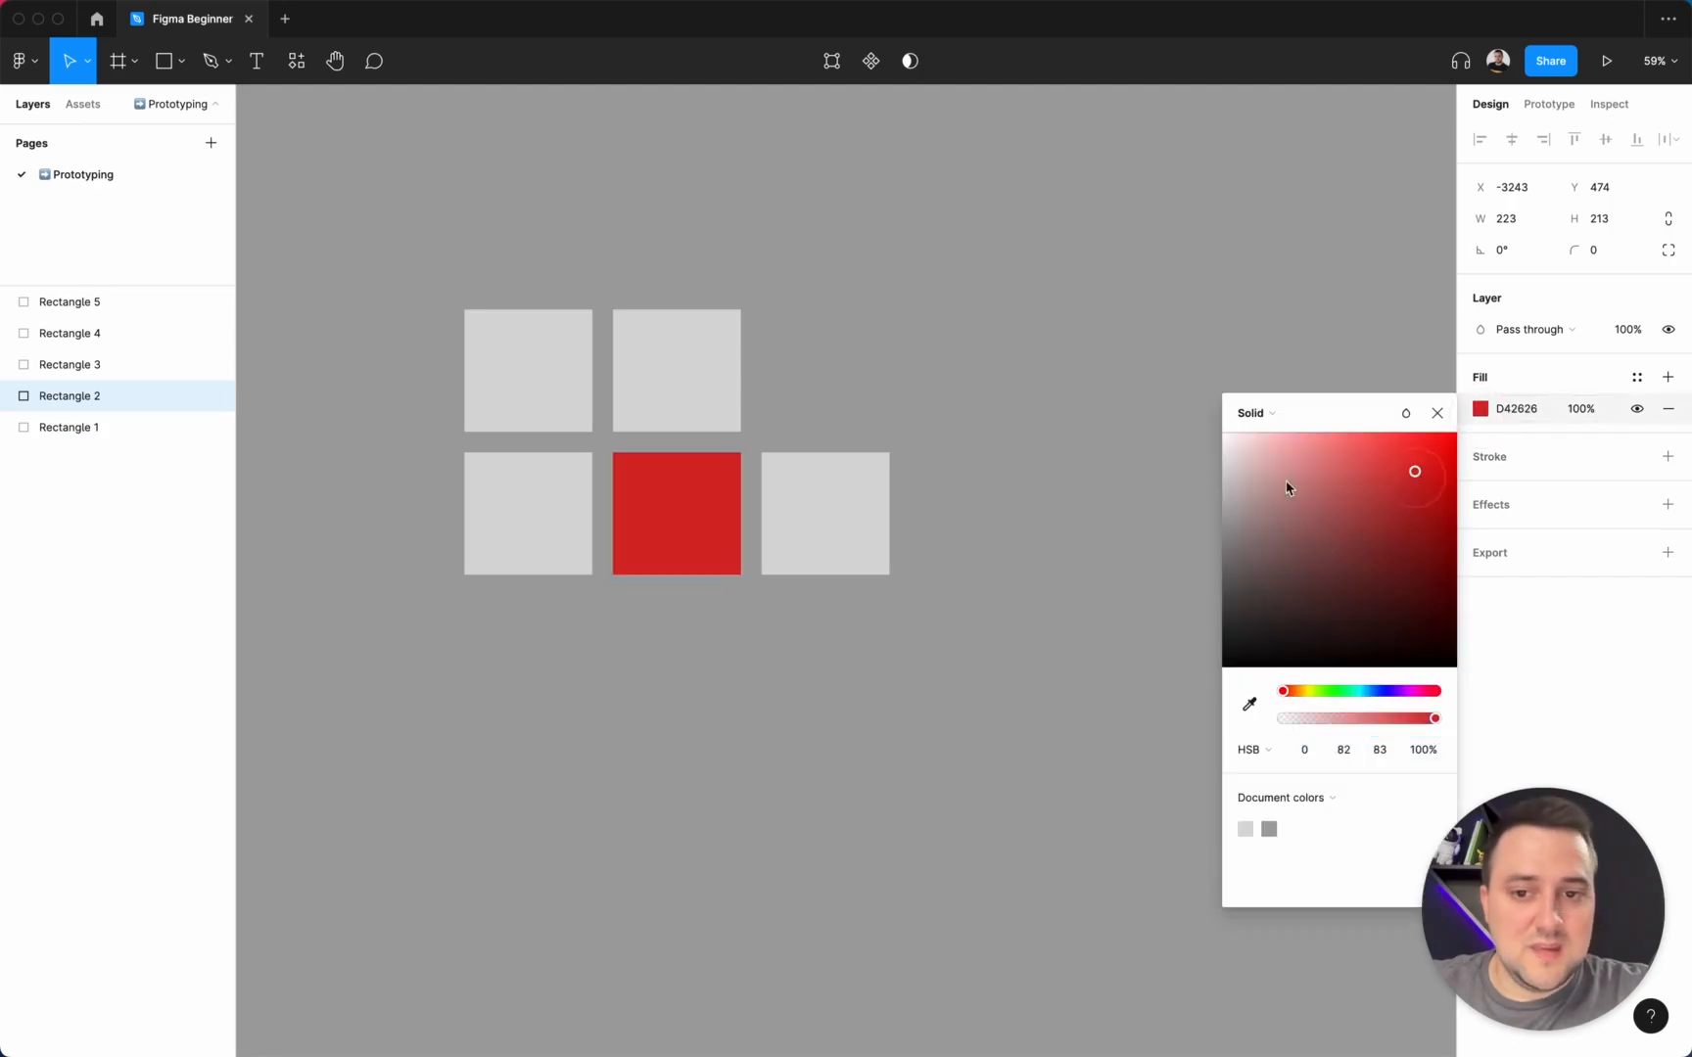
{"action": "left_click", "coordinate": [699, 389]}
{"action": "left_click", "coordinate": [1480, 408]}
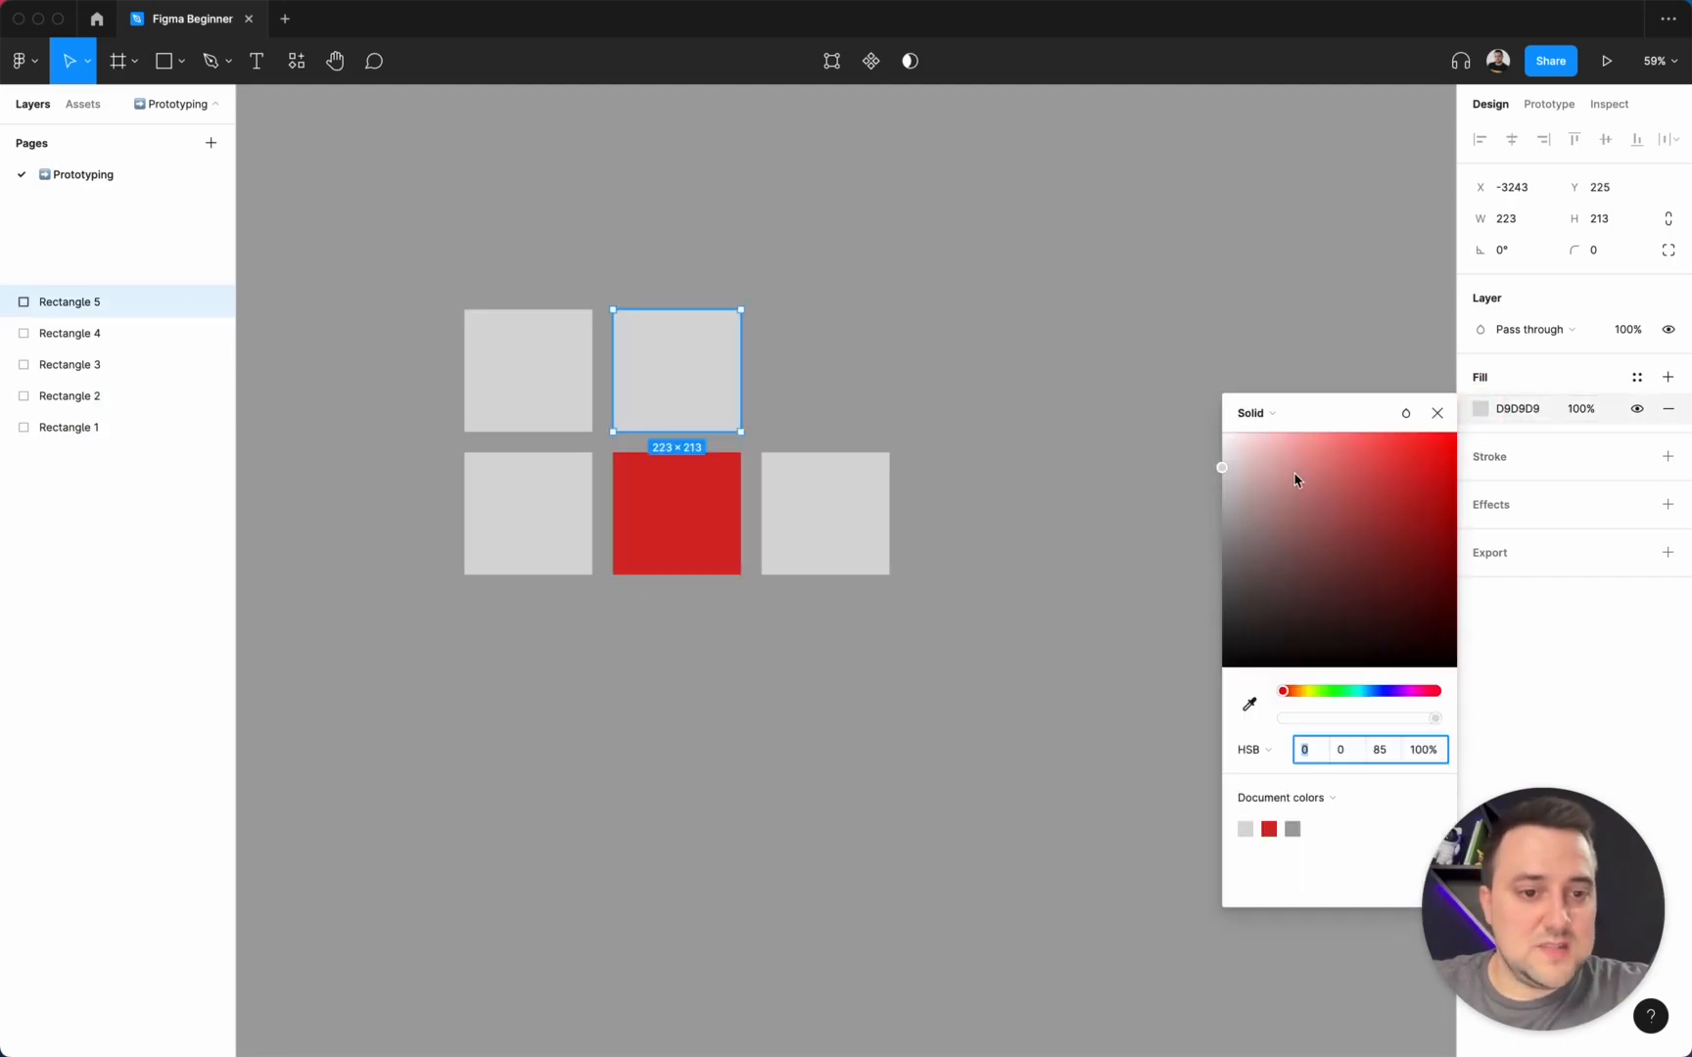
{"action": "left_click", "coordinate": [1294, 479]}
Fill the lower-right rectangle with green 378C4A and the lower-left rectangle with blue 395DDC.
{"action": "left_click", "coordinate": [793, 566]}
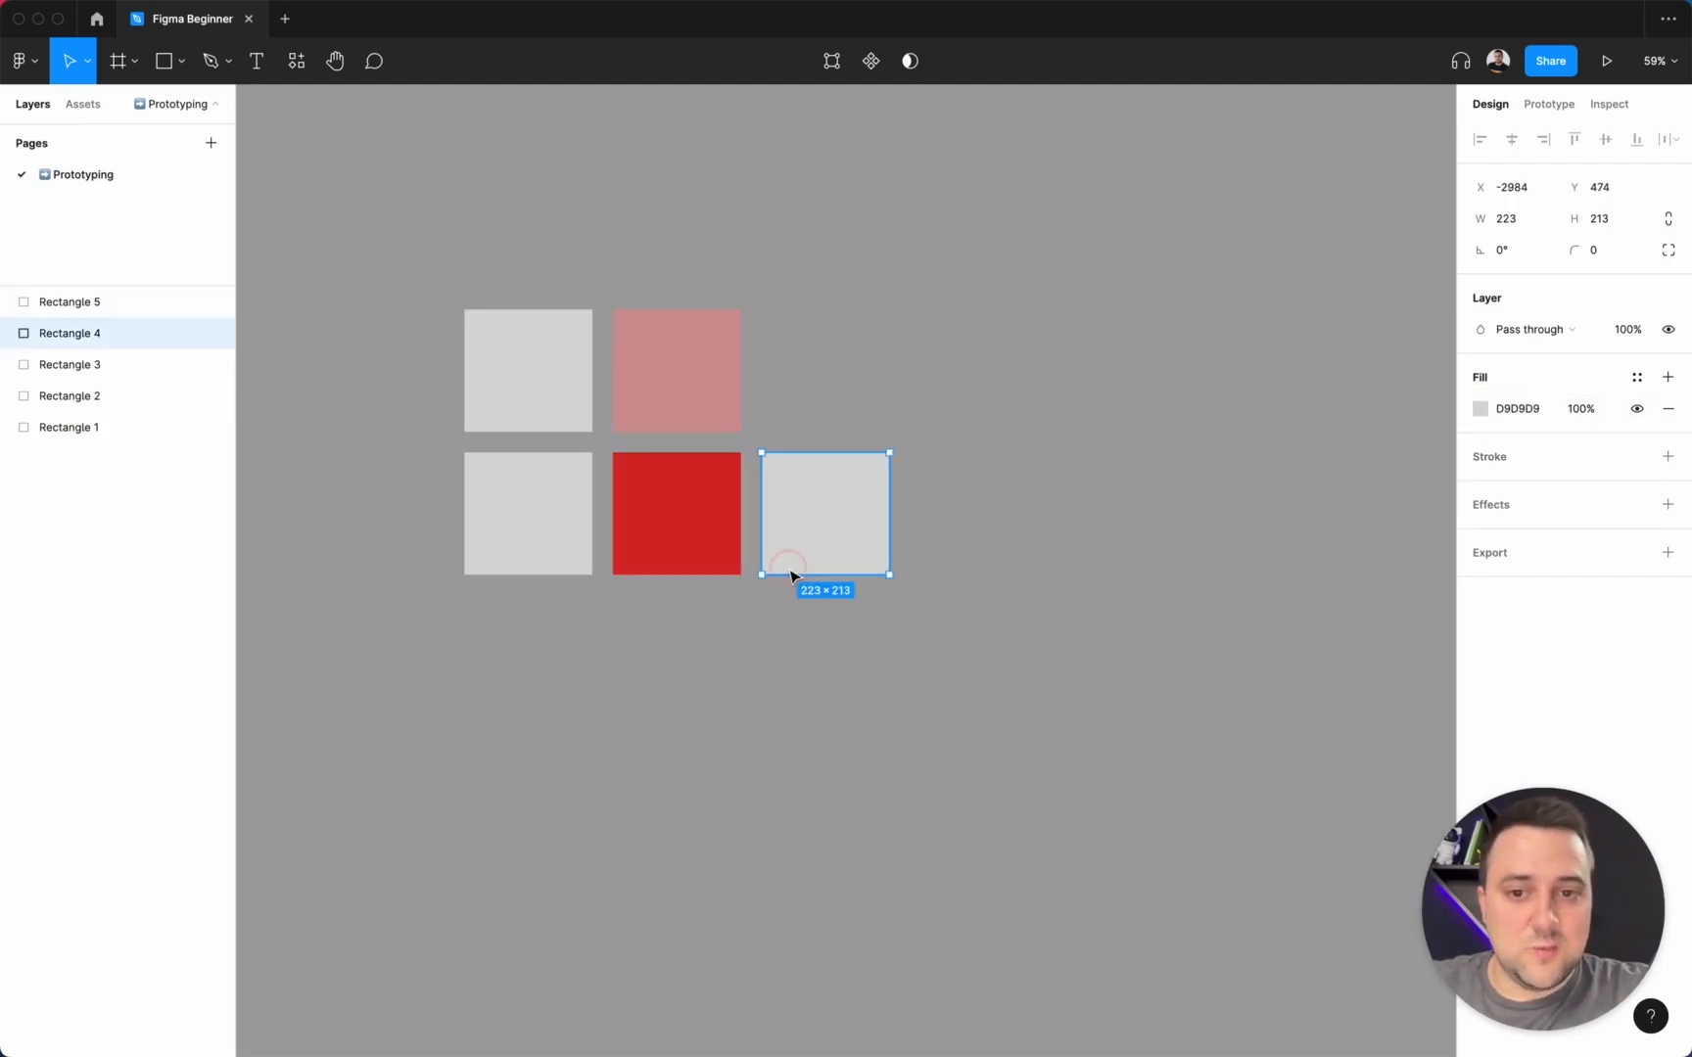
{"action": "left_click", "coordinate": [1480, 408]}
{"action": "left_click", "coordinate": [1338, 691]}
{"action": "left_click", "coordinate": [1365, 538]}
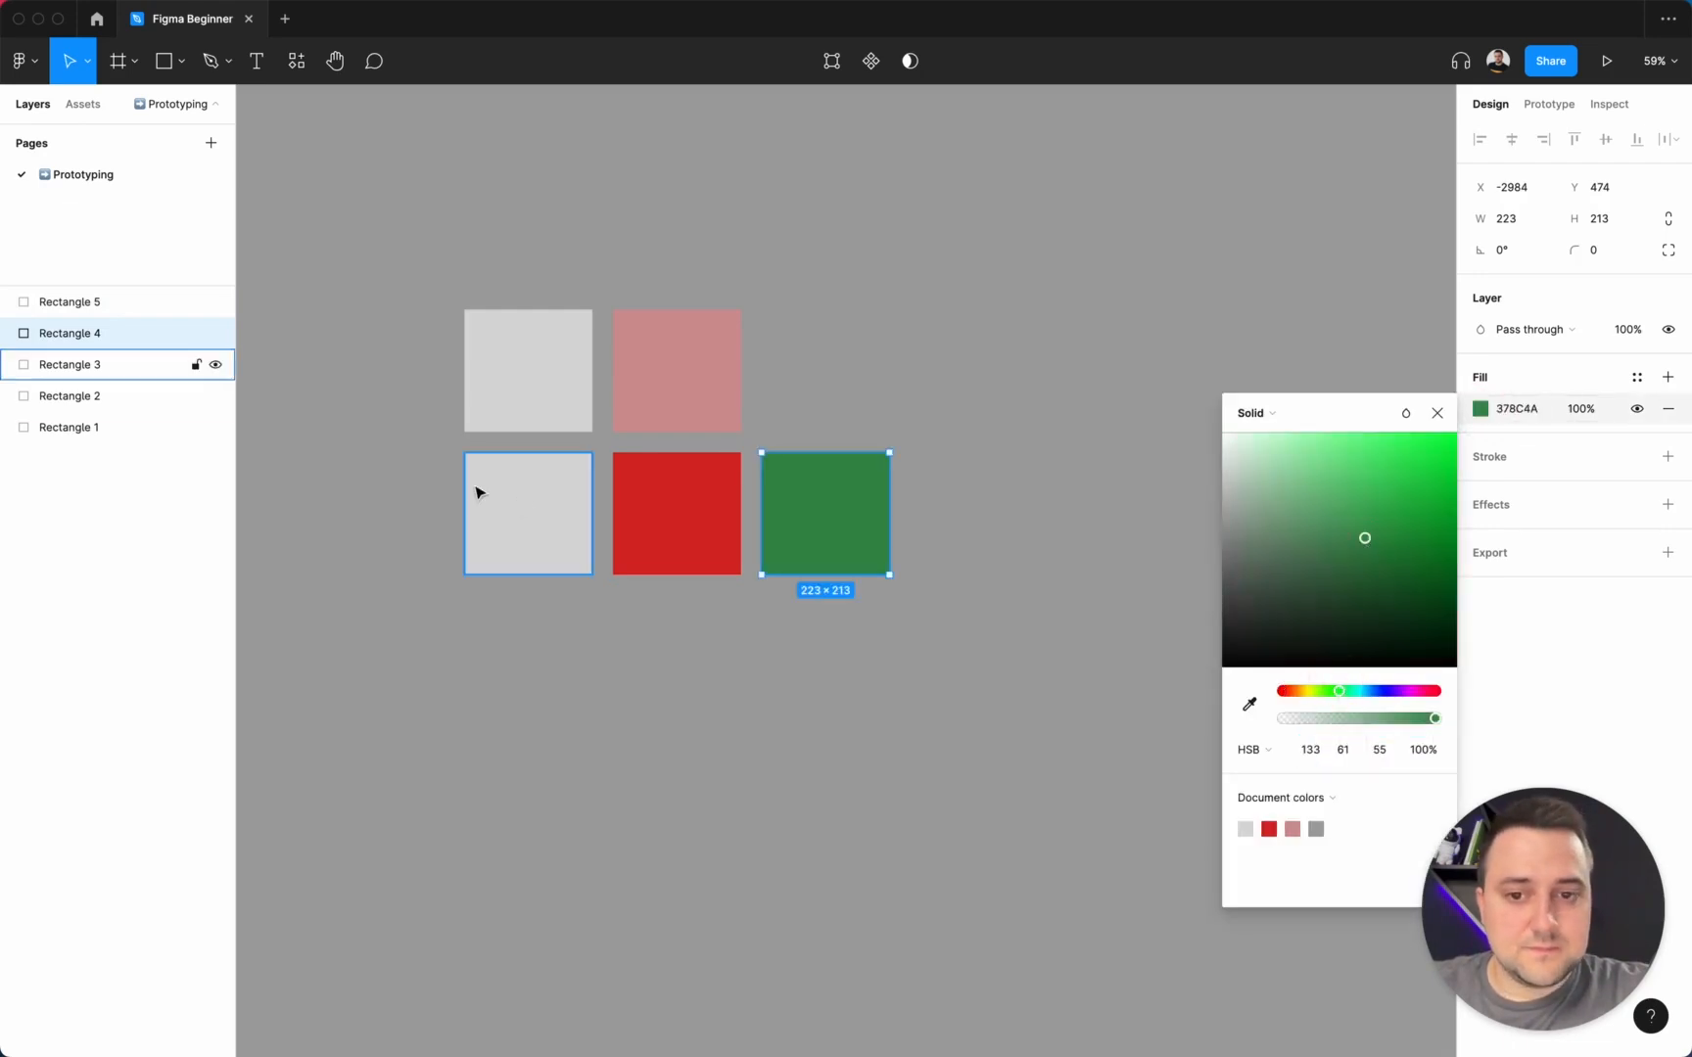
{"action": "left_click", "coordinate": [545, 509]}
{"action": "left_click", "coordinate": [1481, 409]}
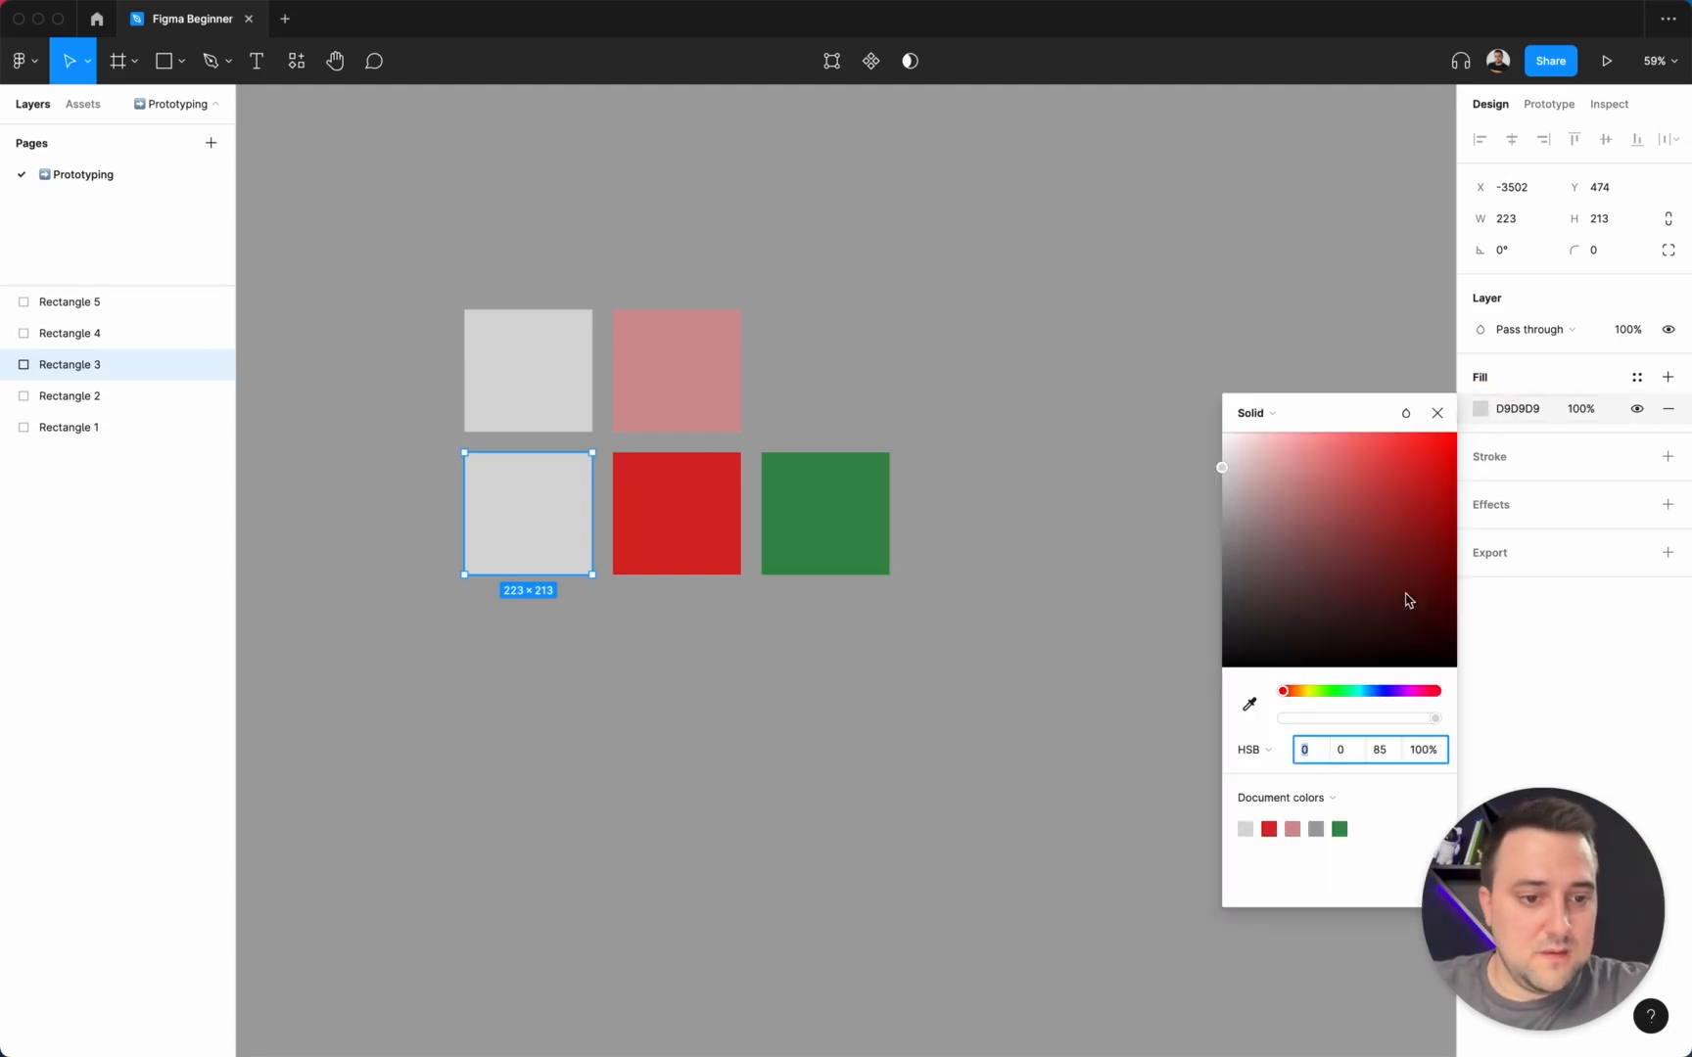
{"action": "left_click", "coordinate": [1379, 691]}
{"action": "left_click", "coordinate": [1396, 464]}
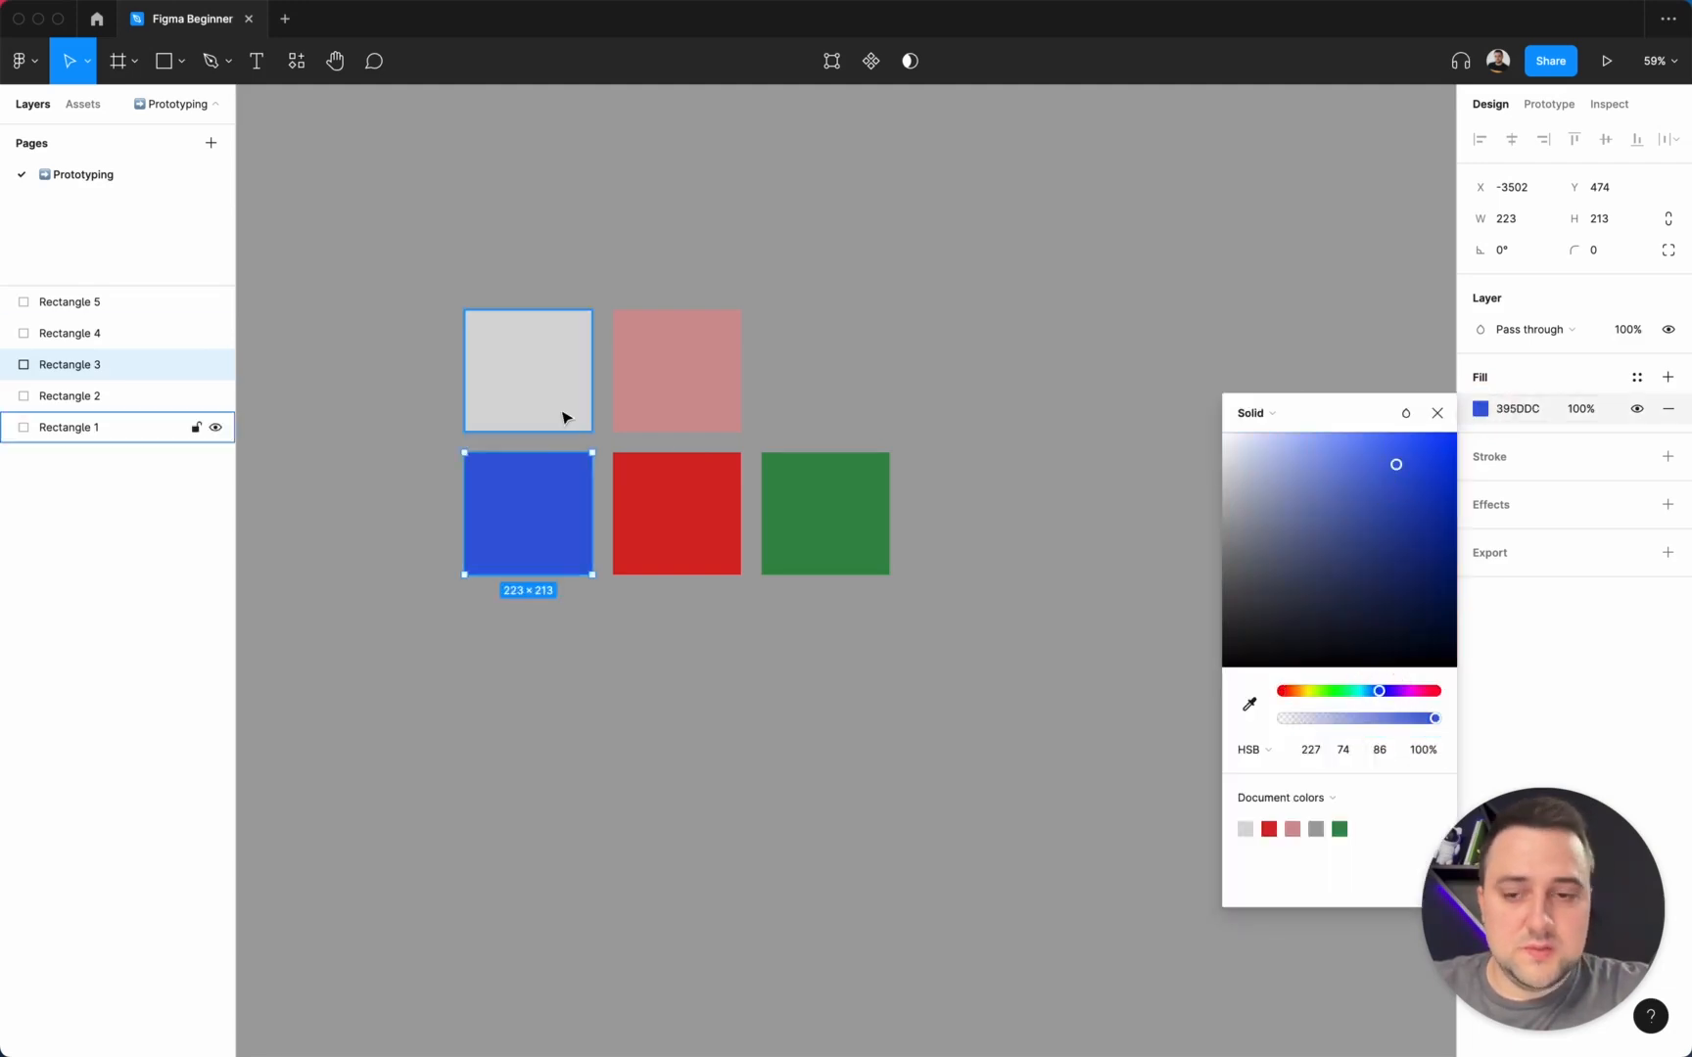
Fill the remaining grey rectangle at the upper left of the grid with yellow and deselect it.
{"action": "left_click", "coordinate": [562, 418]}
{"action": "left_click", "coordinate": [1480, 408]}
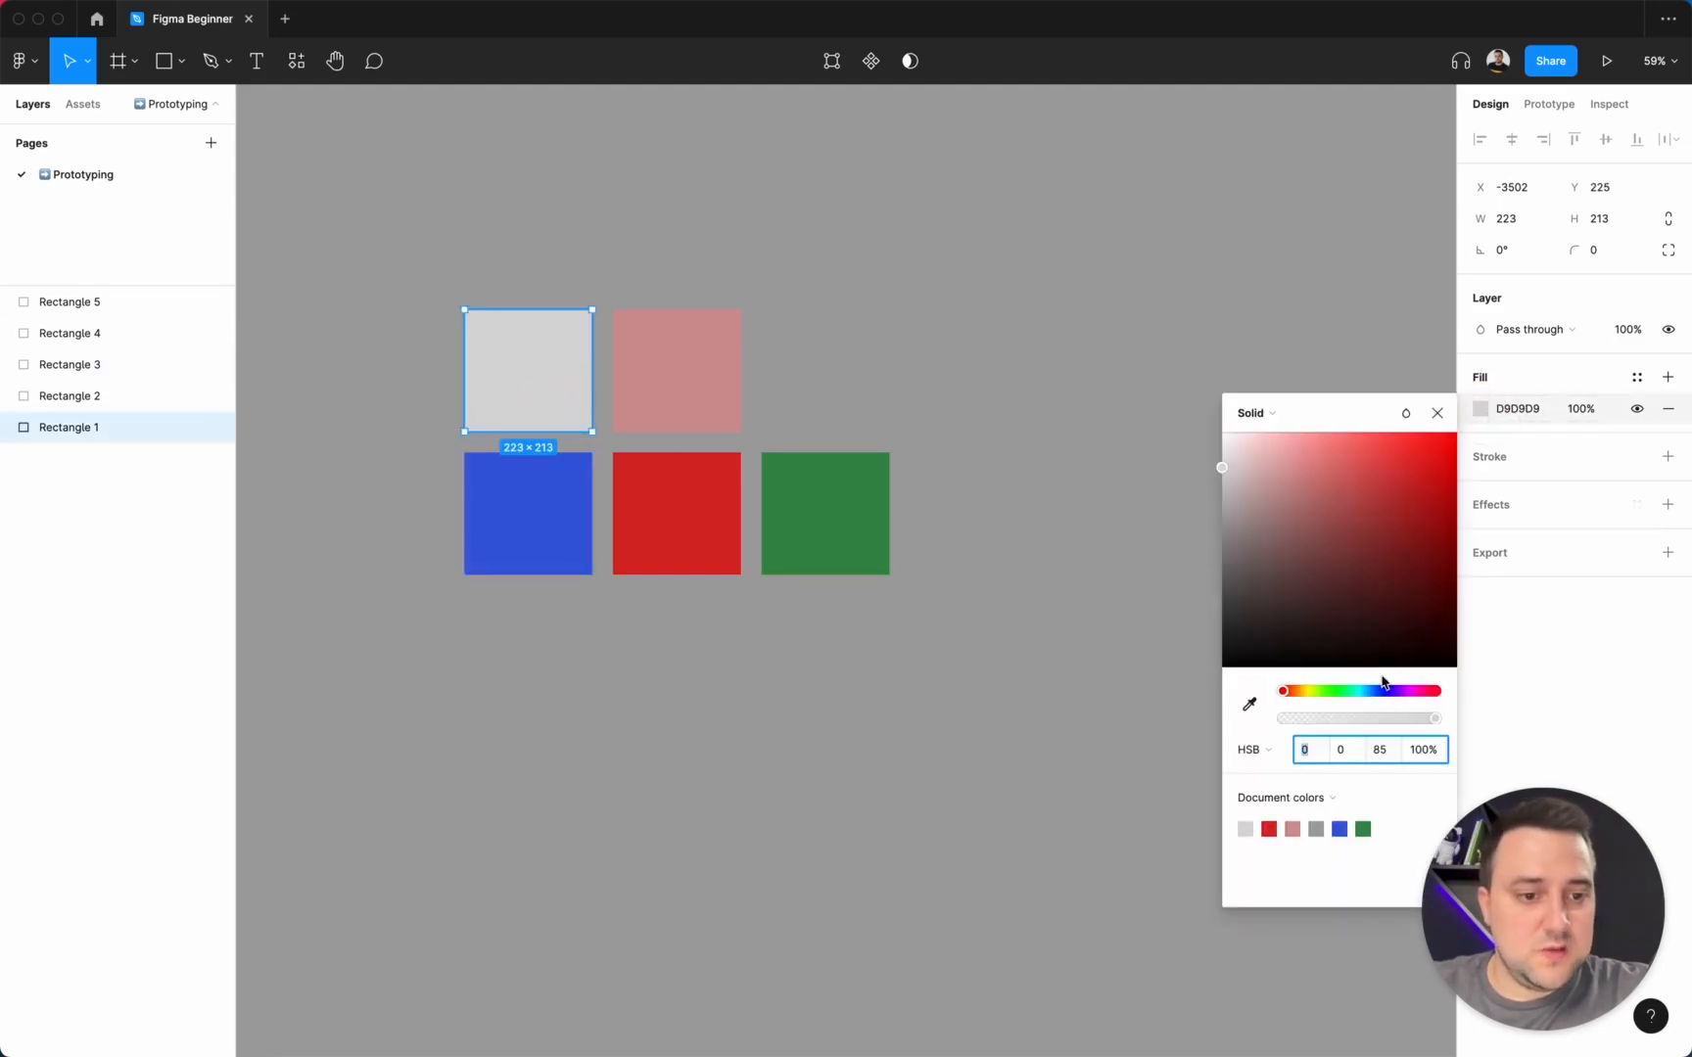
{"action": "left_click", "coordinate": [1314, 691]}
{"action": "left_click", "coordinate": [1379, 468]}
{"action": "left_click", "coordinate": [986, 297]}
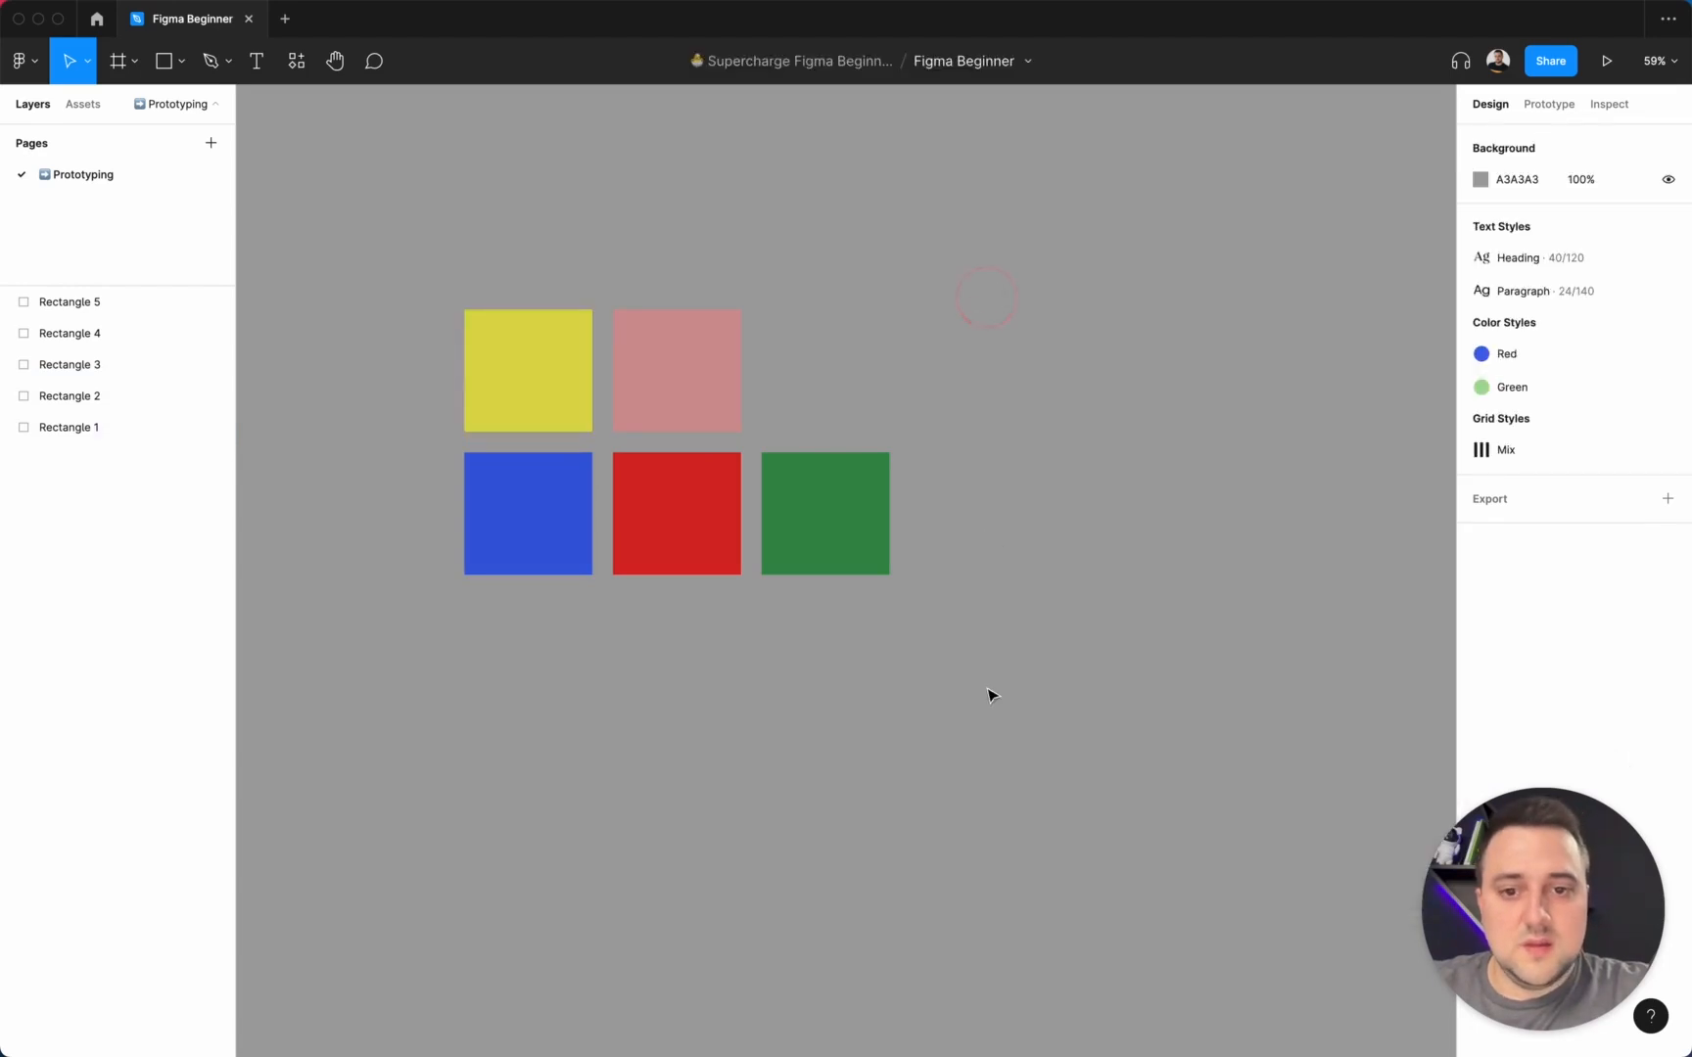
Select all five rectangles and rearrange the grid to blue, yellow in the upper row and pink, red, green in the lower row.
{"action": "left_click_drag", "start_coordinate": [989, 695], "coordinate": [468, 329]}
{"action": "left_click_drag", "start_coordinate": [688, 374], "coordinate": [685, 468]}
{"action": "left_click_drag", "start_coordinate": [529, 513], "coordinate": [555, 404]}
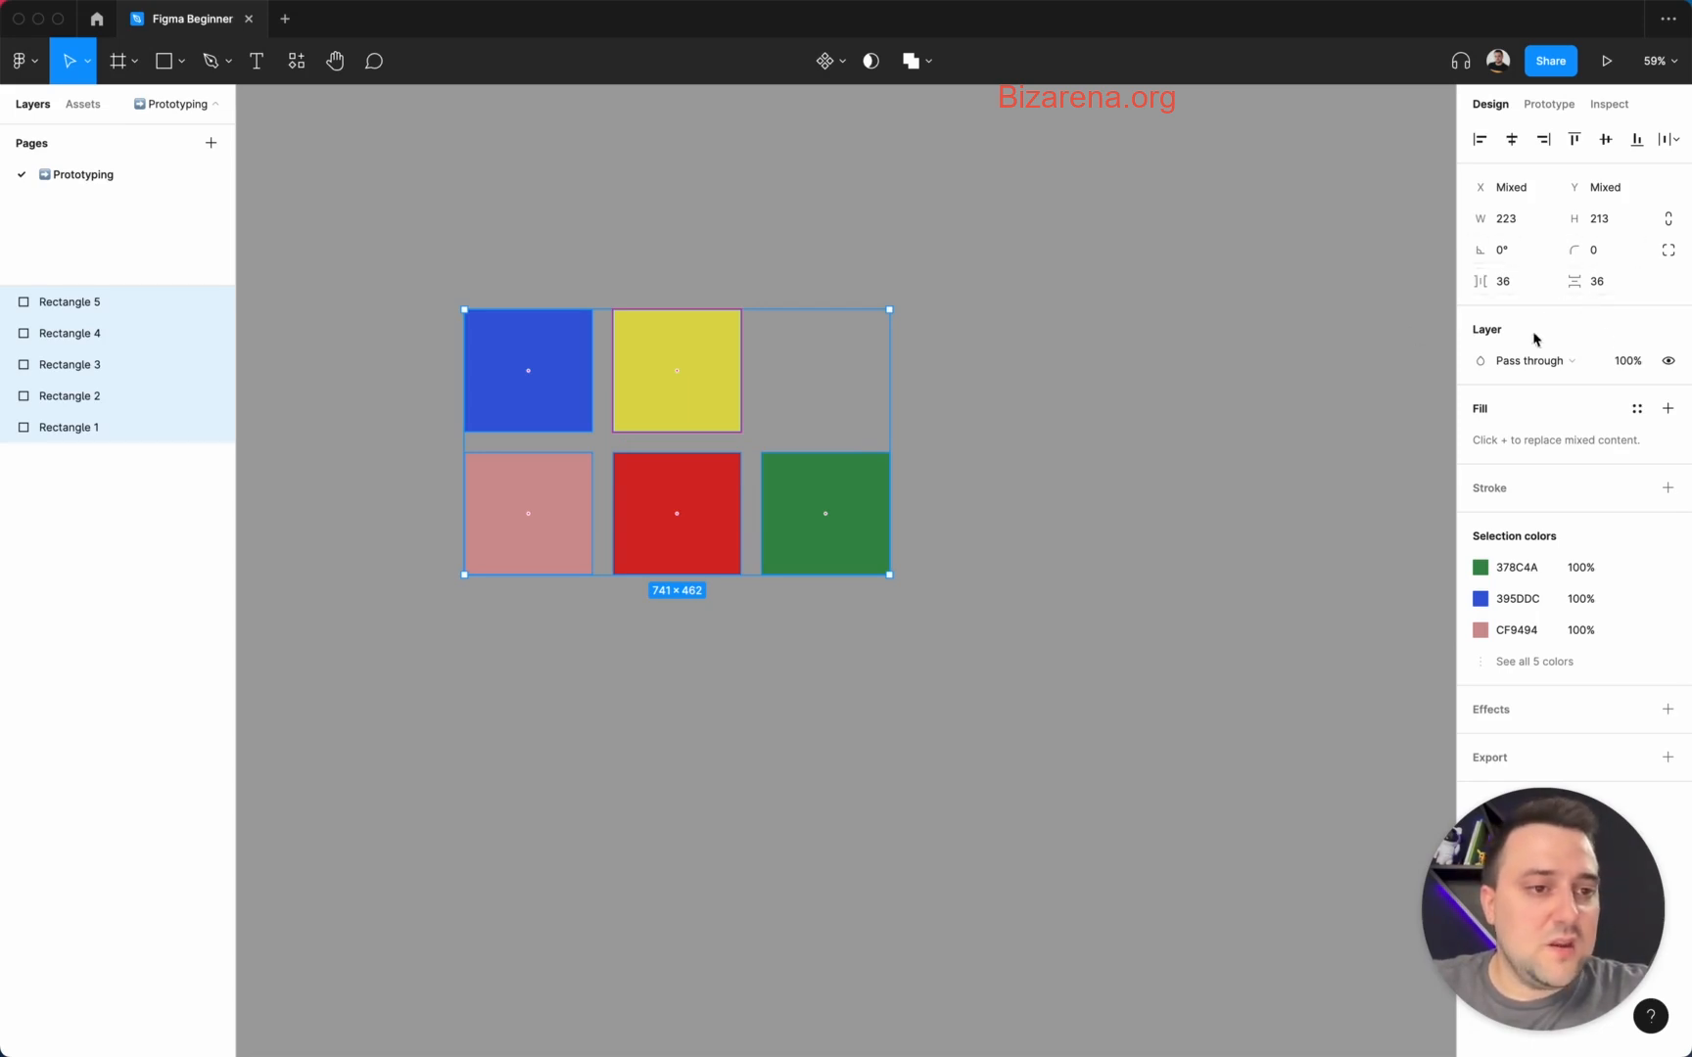
Set the grid's horizontal and vertical spacing to 12.
{"action": "left_click", "coordinate": [1529, 282]}
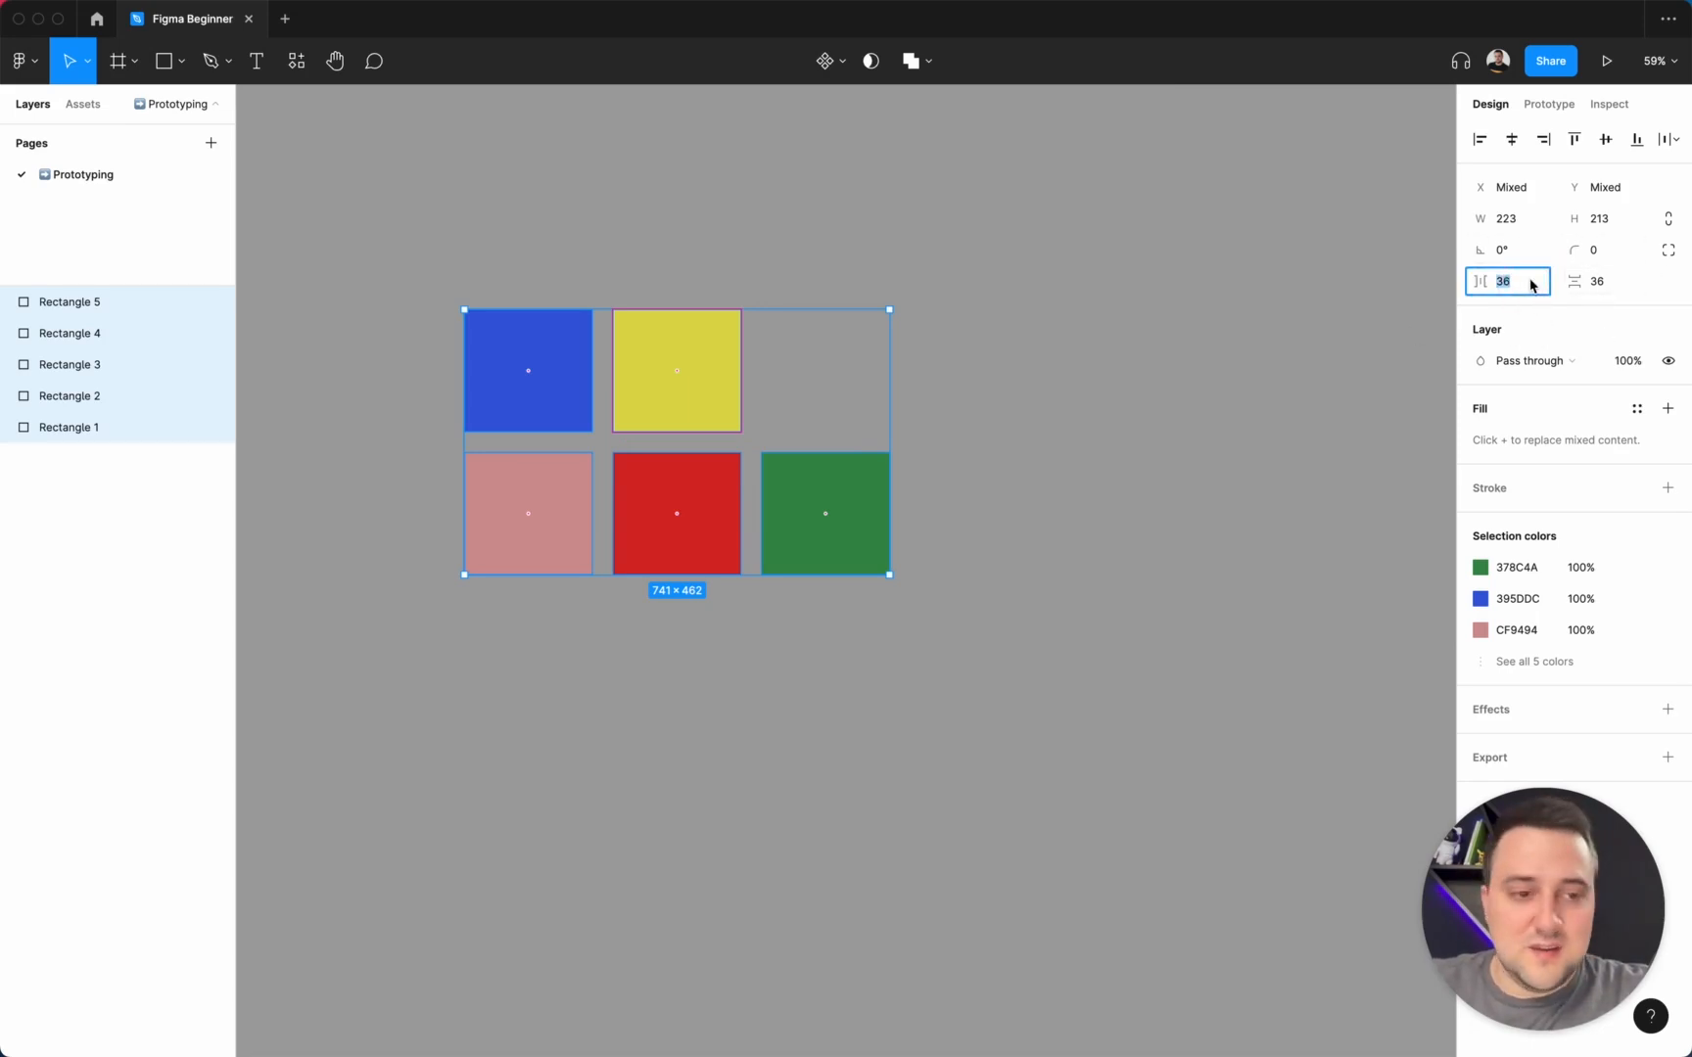
{"action": "type", "text": "12"}
{"action": "key", "text": "Tab"}
{"action": "type", "text": "12"}
{"action": "key", "text": "Return"}
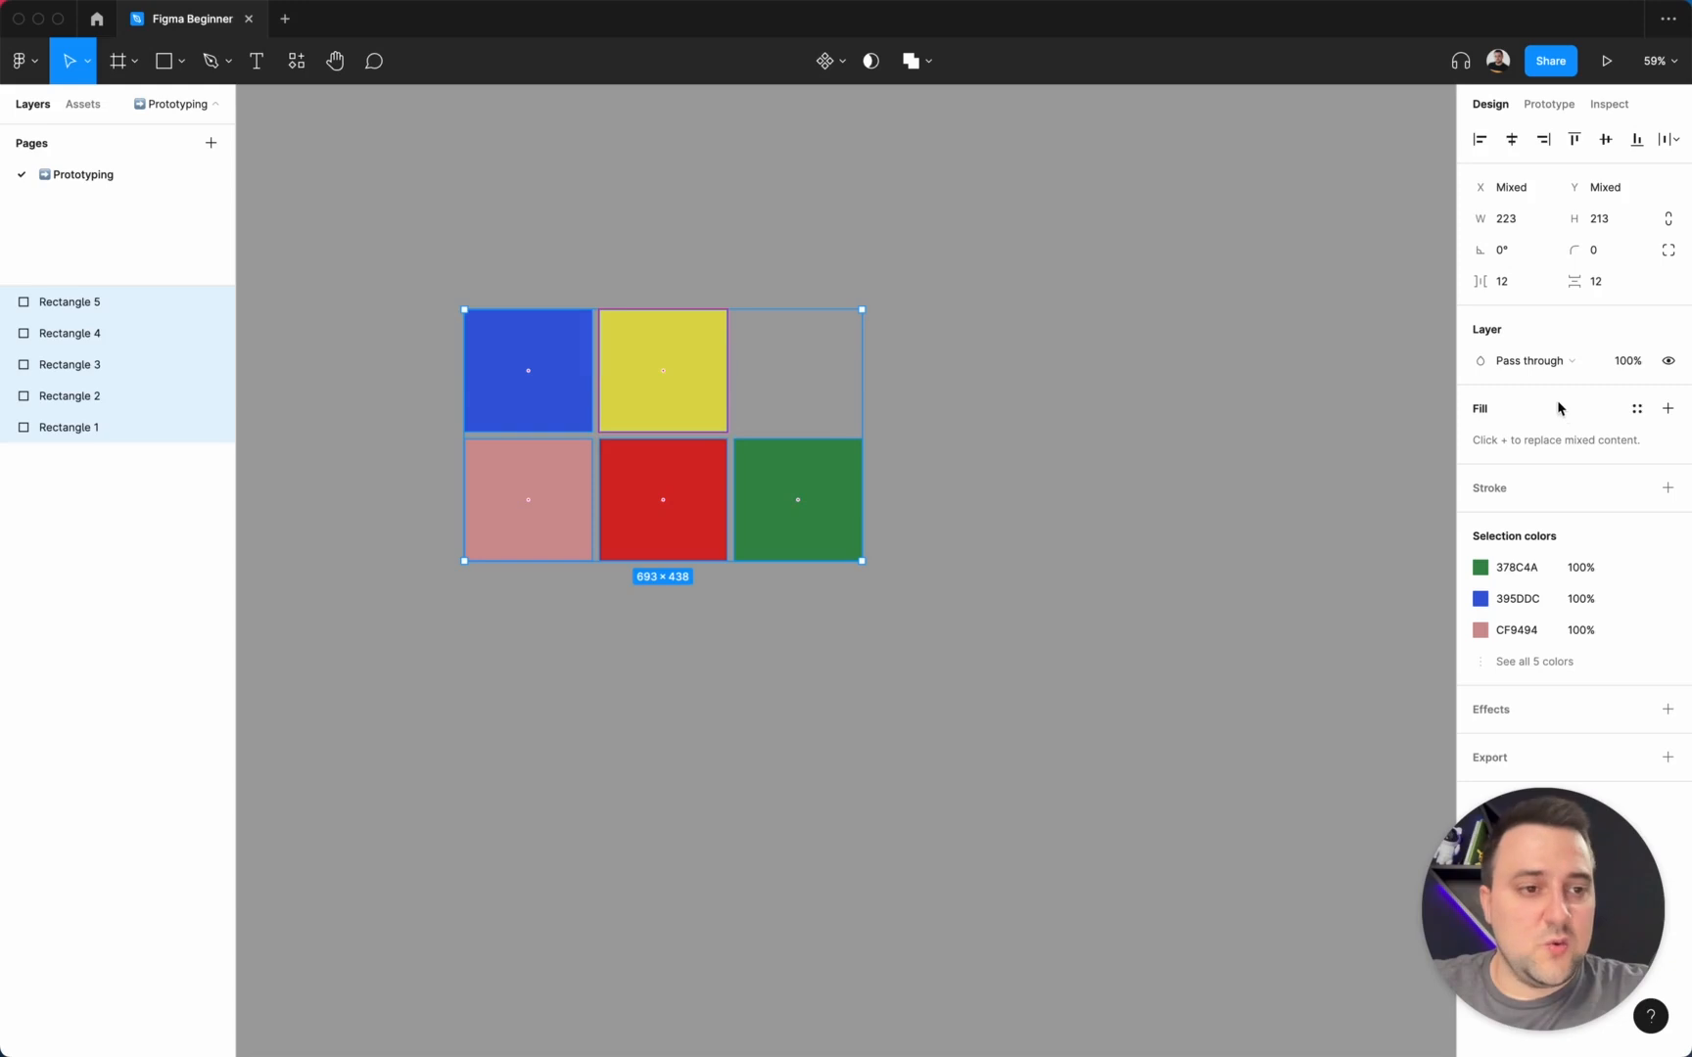
Rearrange the five rectangles from the grid into a single row ordered blue, red, yellow, pink, green.
{"action": "left_click_drag", "start_coordinate": [663, 500], "coordinate": [661, 396]}
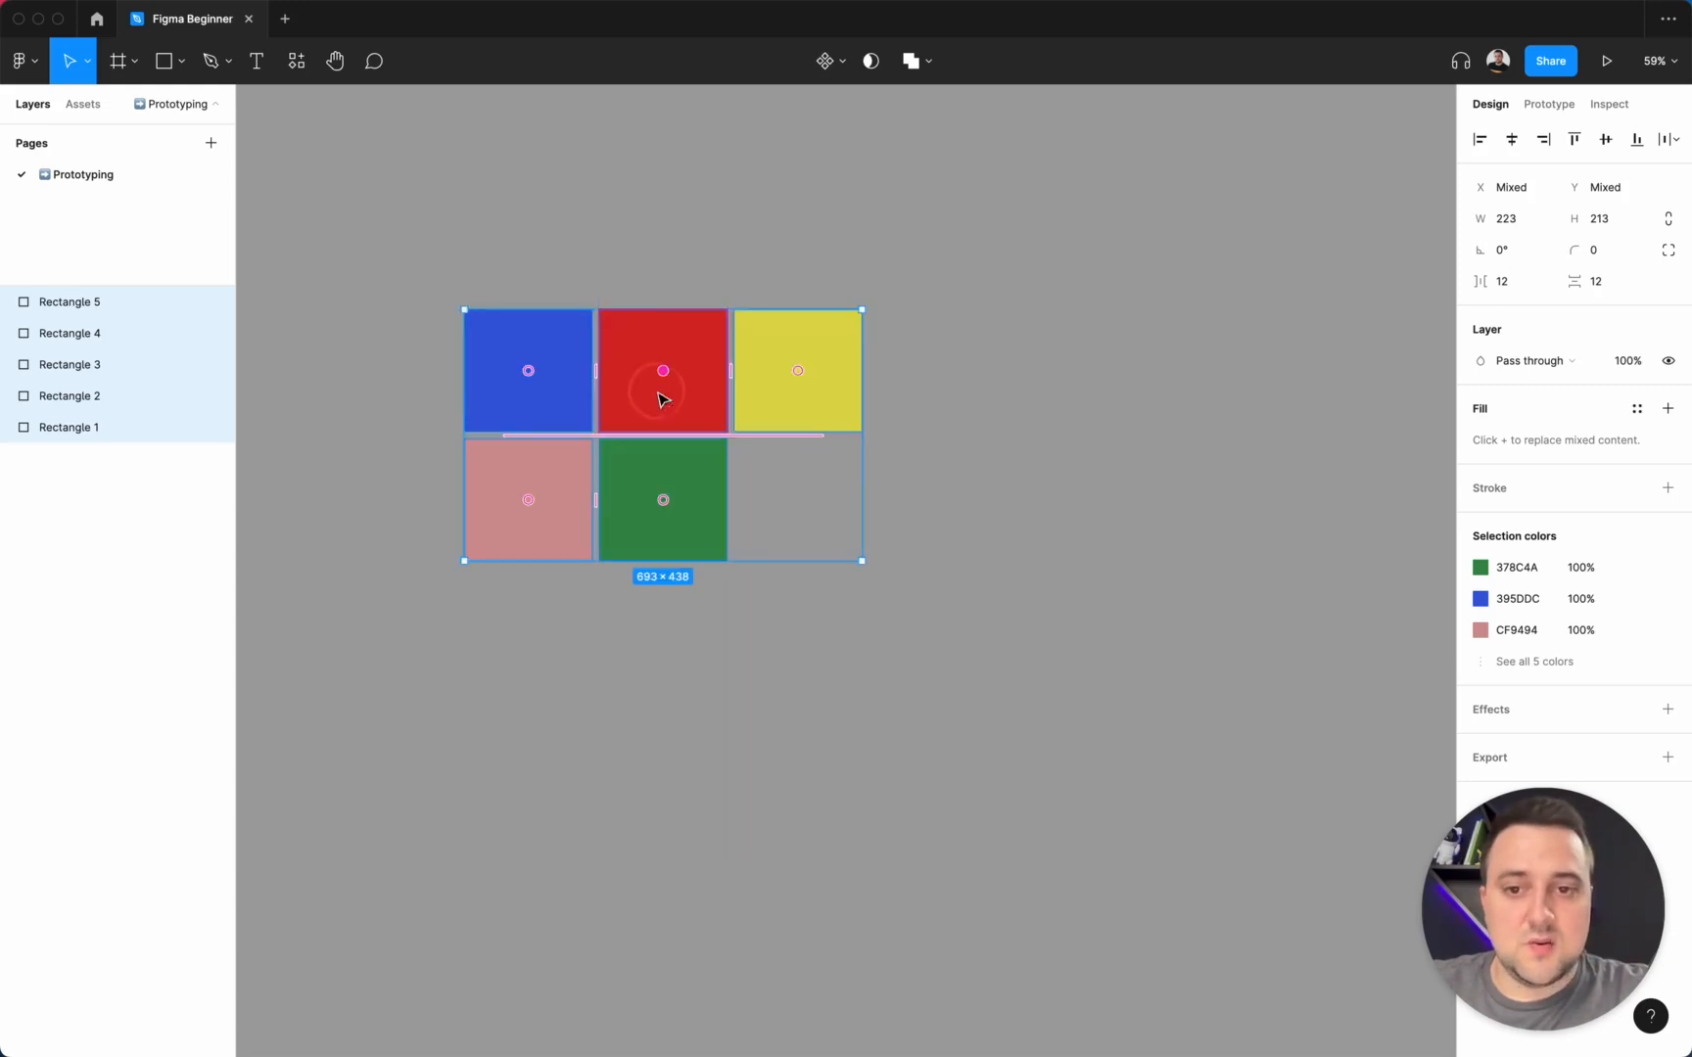
{"action": "left_click_drag", "start_coordinate": [663, 499], "coordinate": [932, 370]}
{"action": "left_click_drag", "start_coordinate": [529, 498], "coordinate": [1060, 460]}
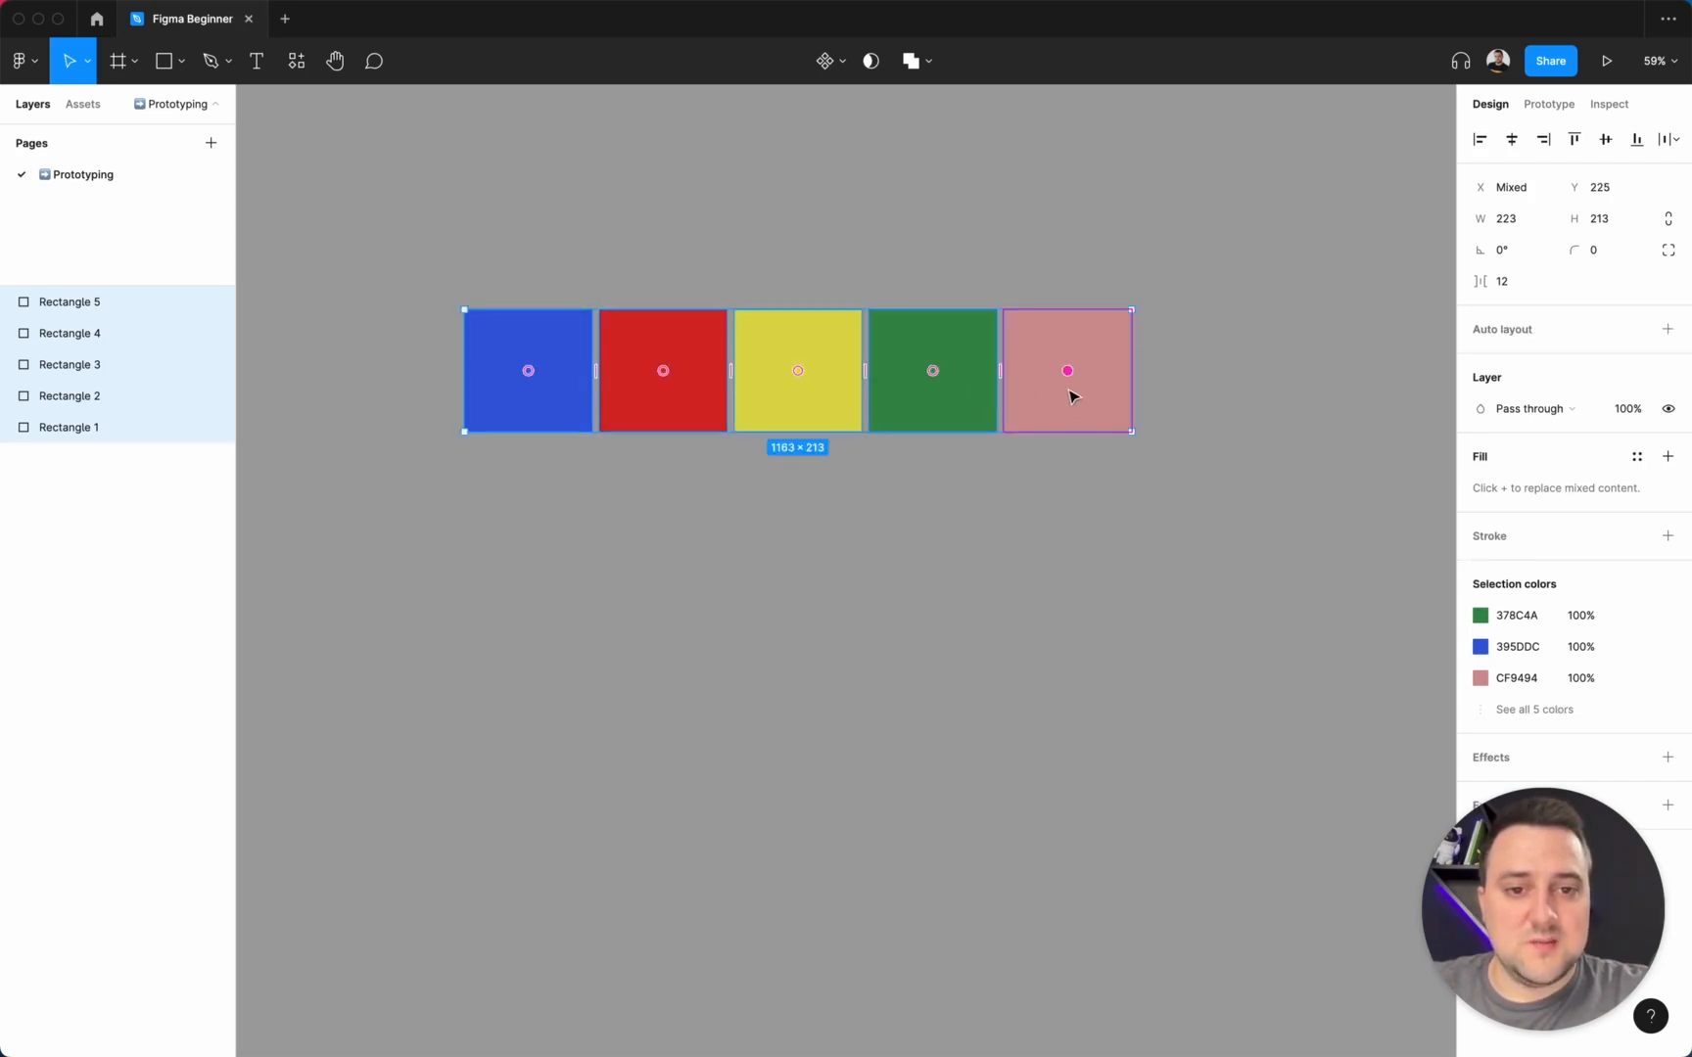
{"action": "left_click_drag", "start_coordinate": [1066, 375], "coordinate": [946, 205]}
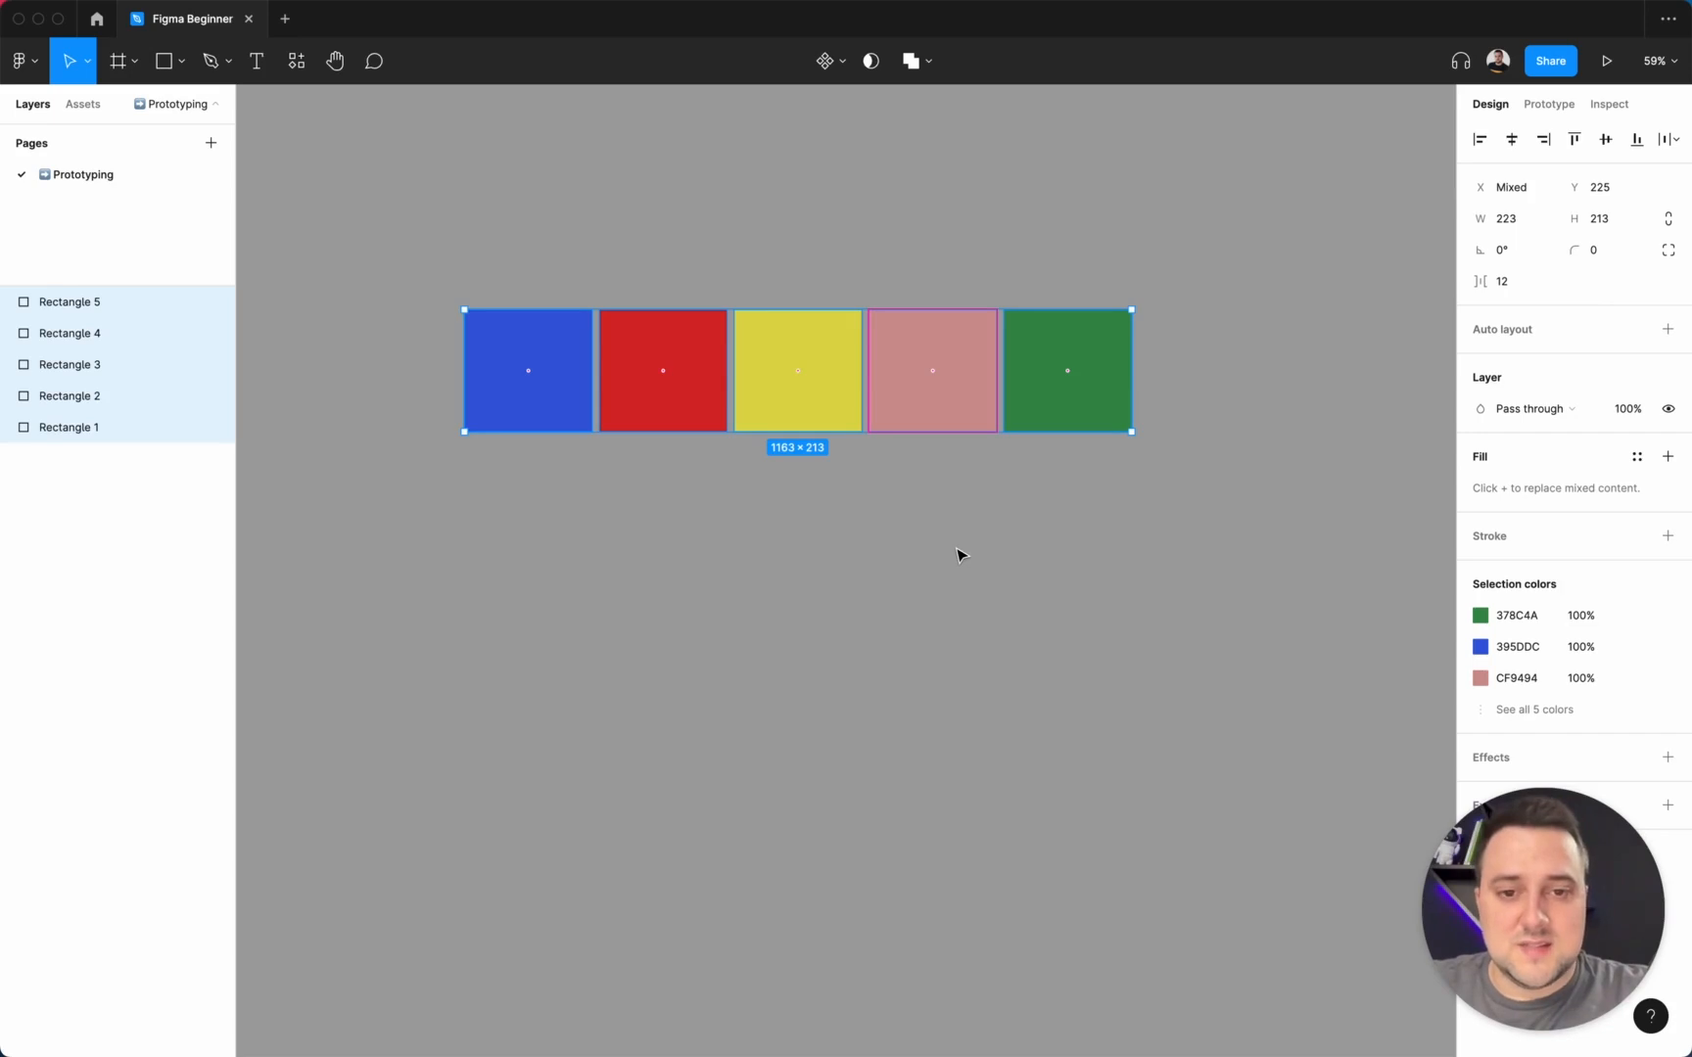
{"action": "left_click", "coordinate": [1003, 505]}
{"action": "left_click_drag", "start_coordinate": [1251, 445], "coordinate": [357, 272]}
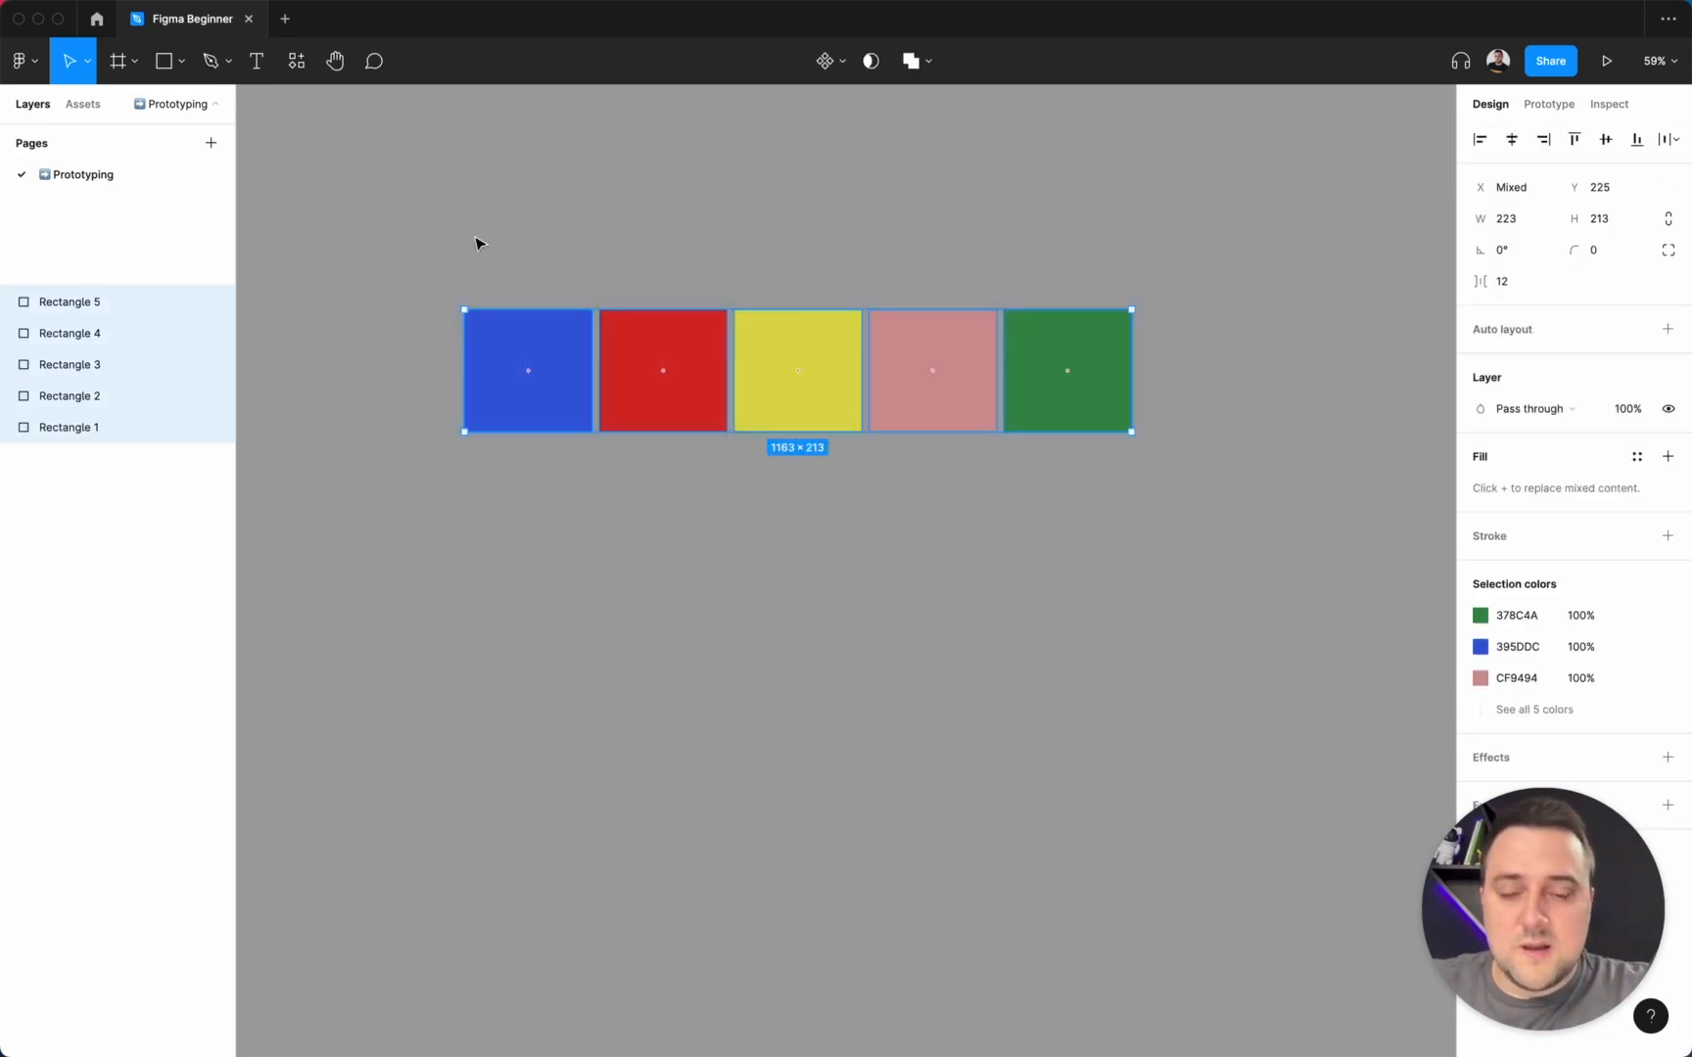
{"action": "left_click", "coordinate": [489, 249]}
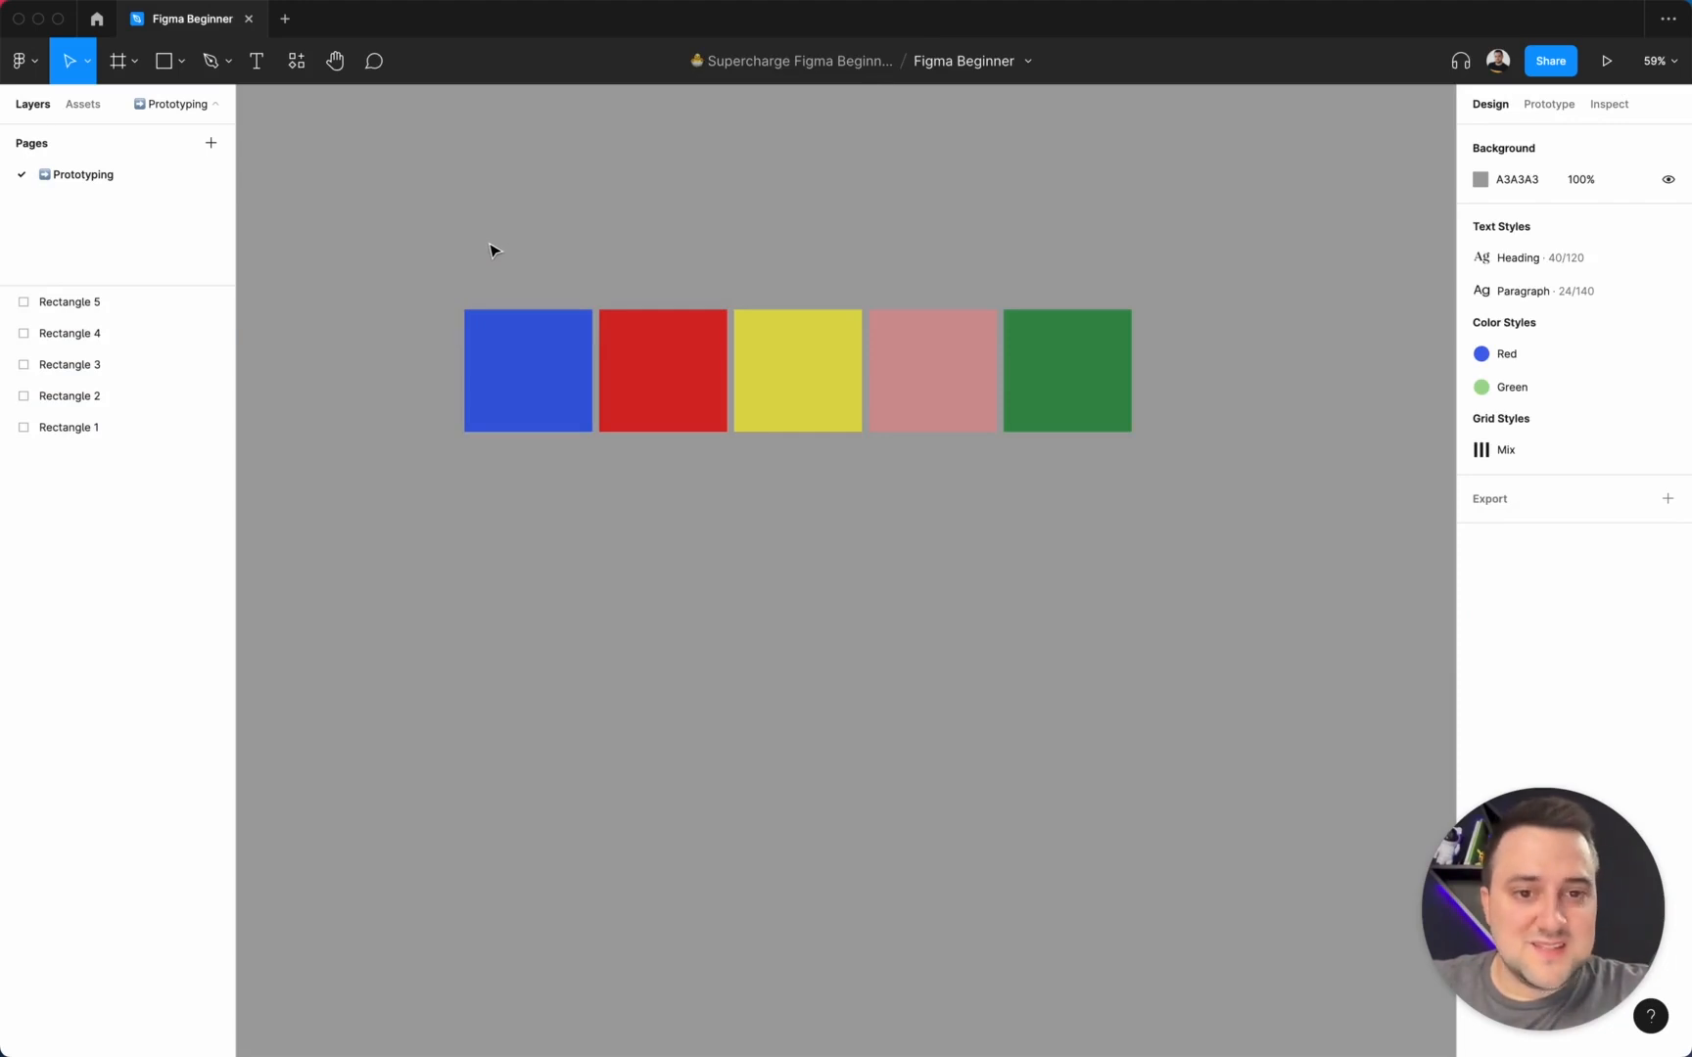